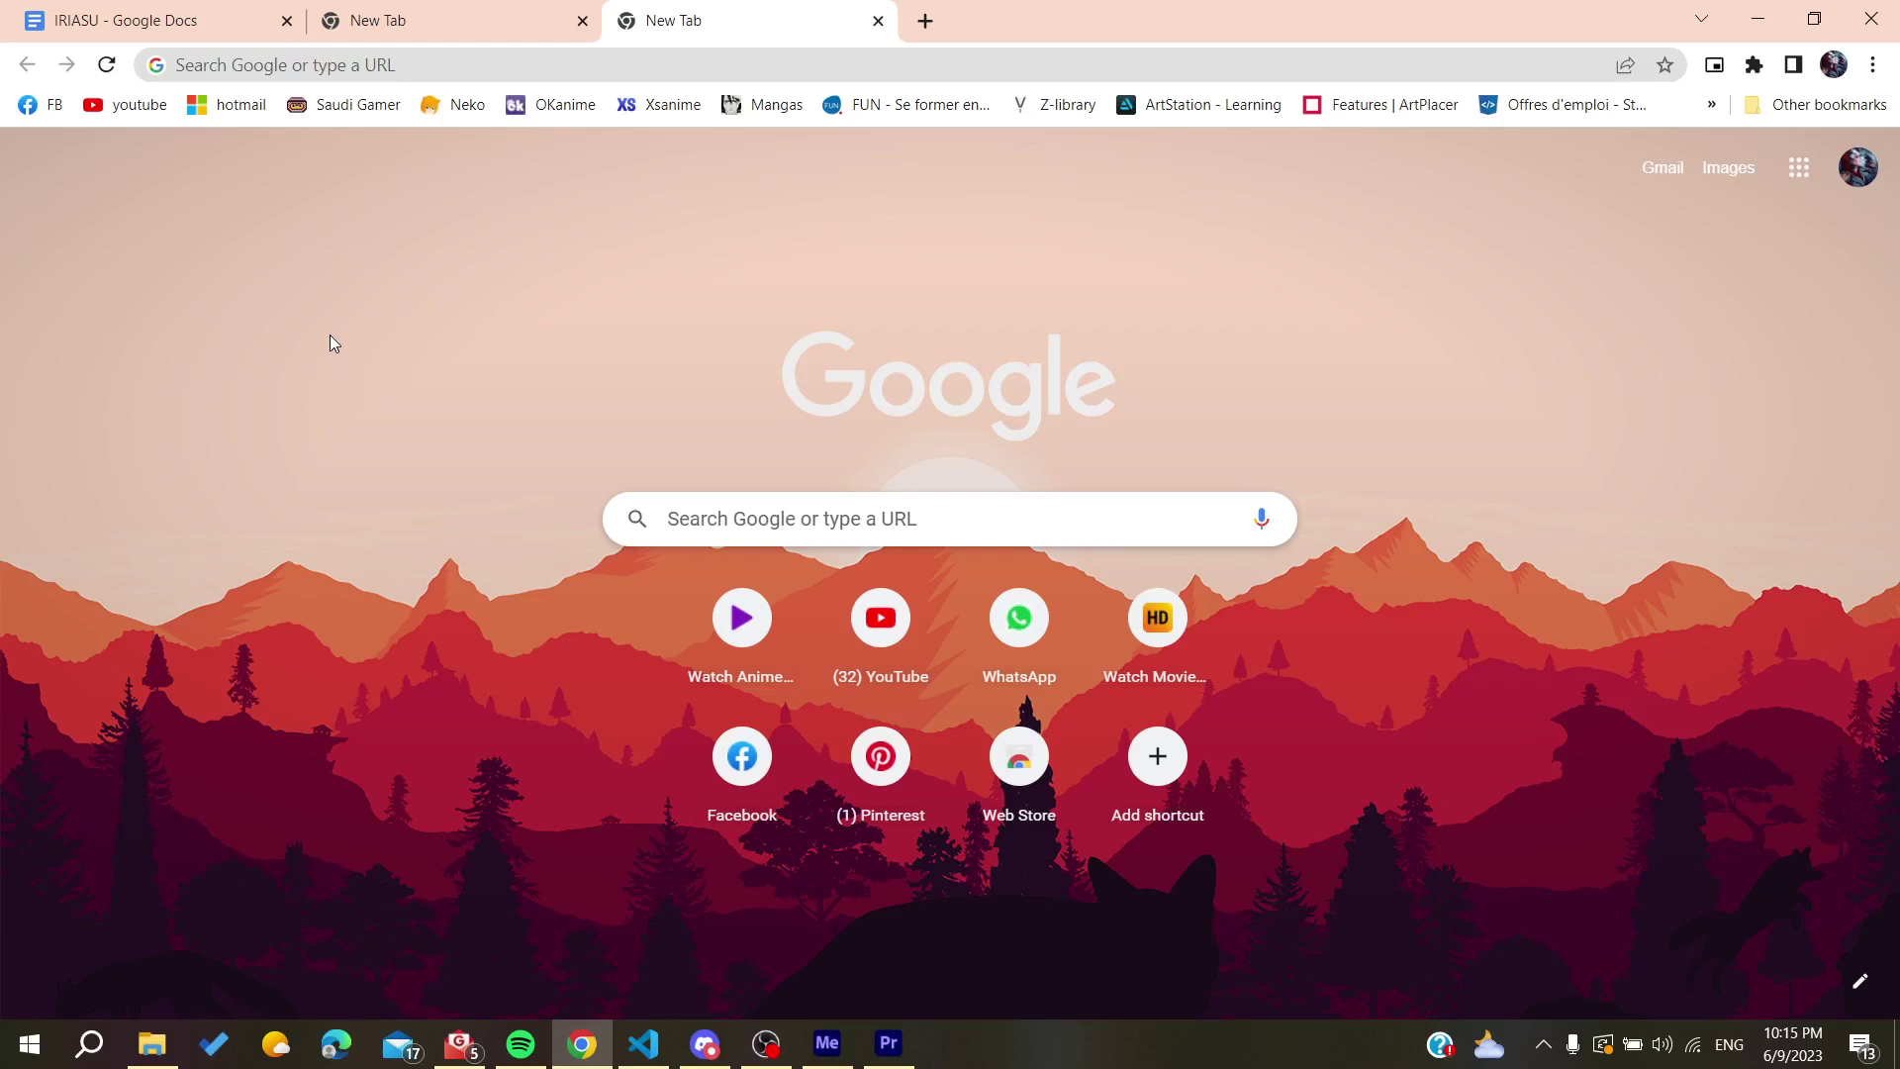
# Step: Search Google for 'figma' and open the official figma.com website
pyautogui.click(257, 64)
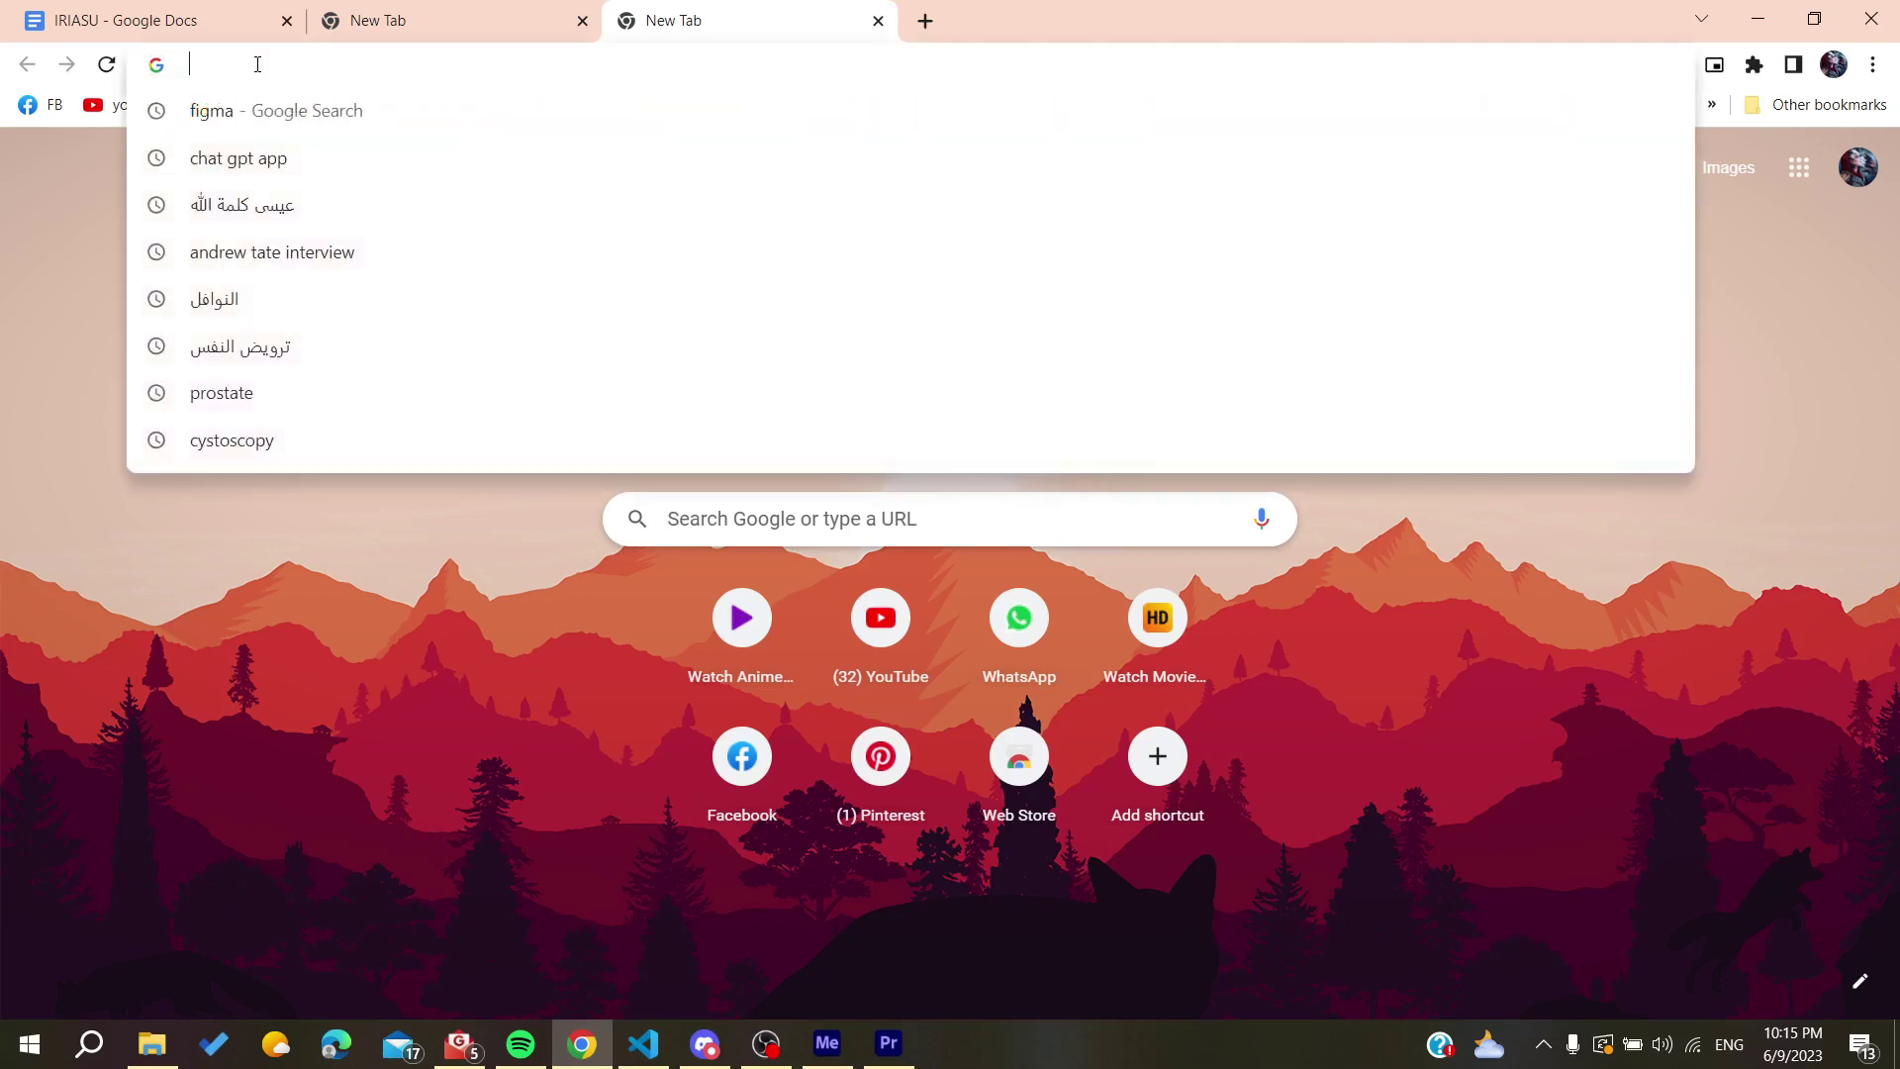
pyautogui.write('figma')
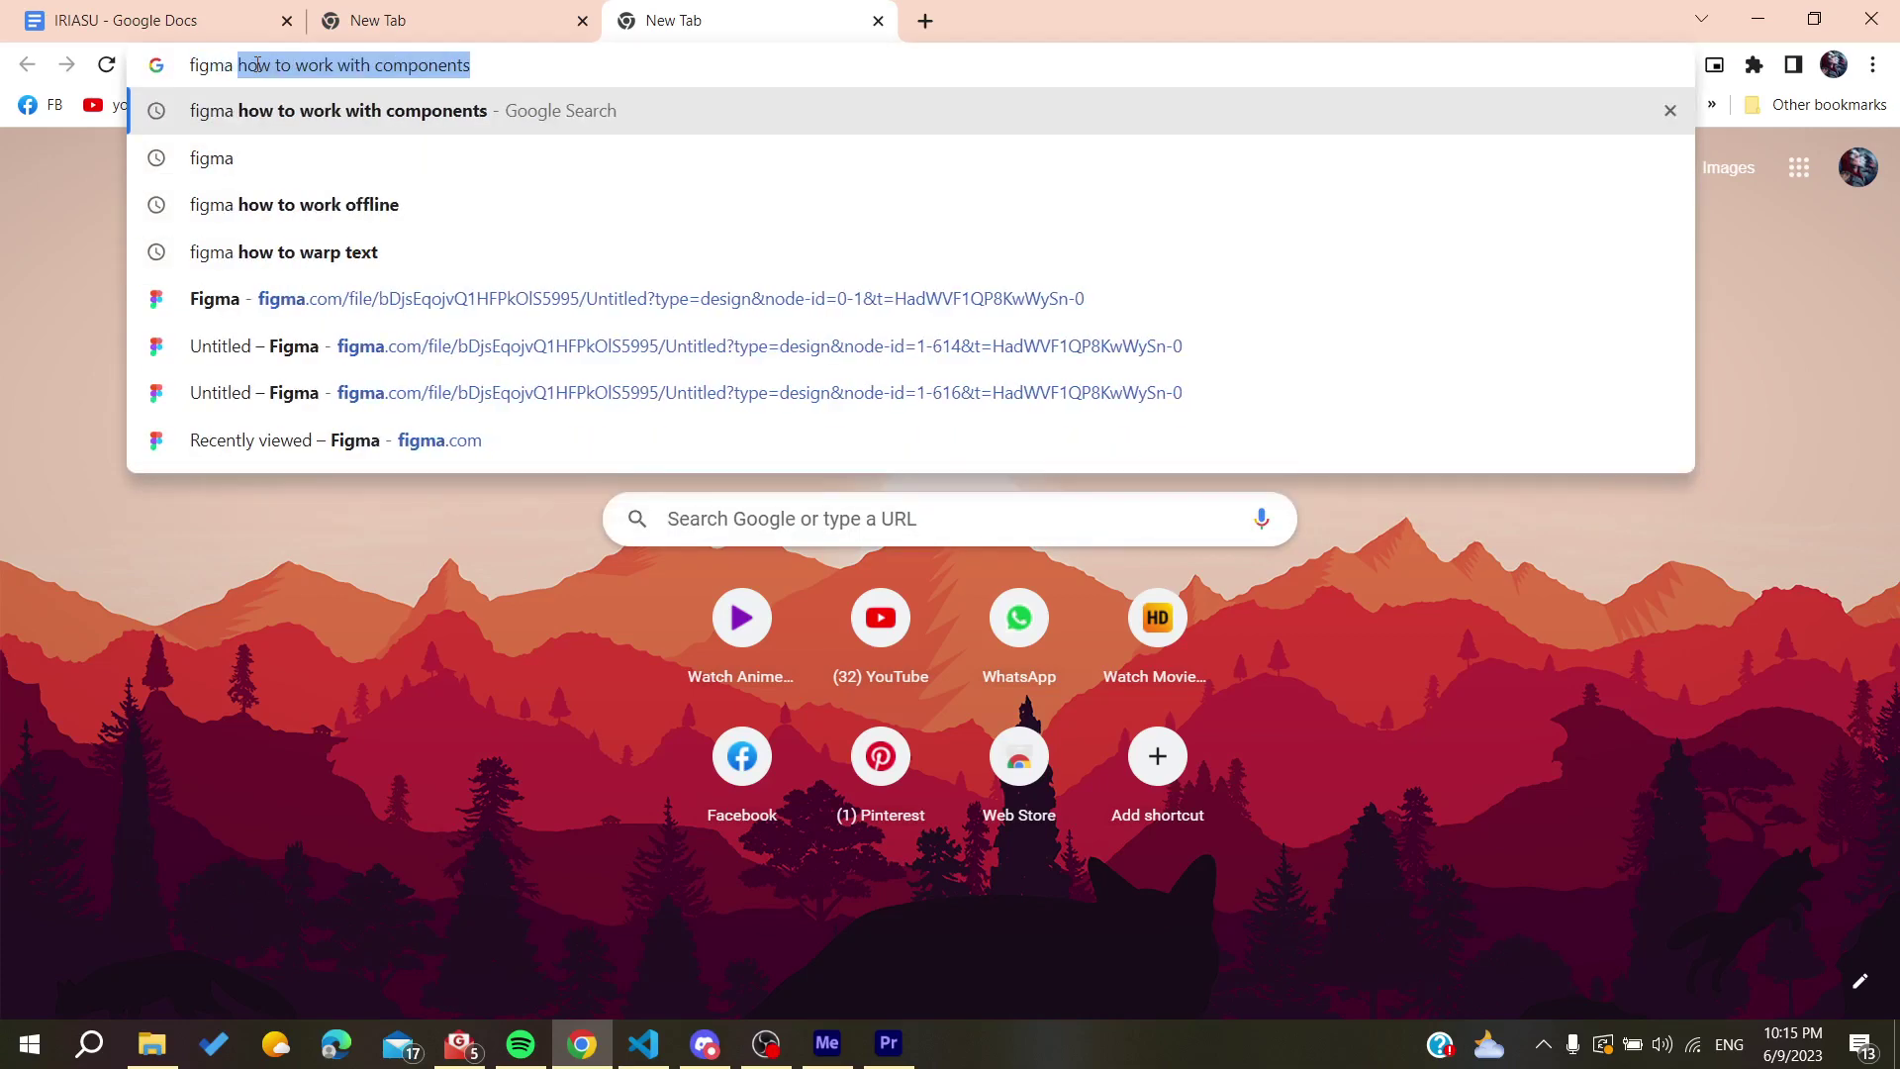
pyautogui.press('Delete')
pyautogui.press('Return')
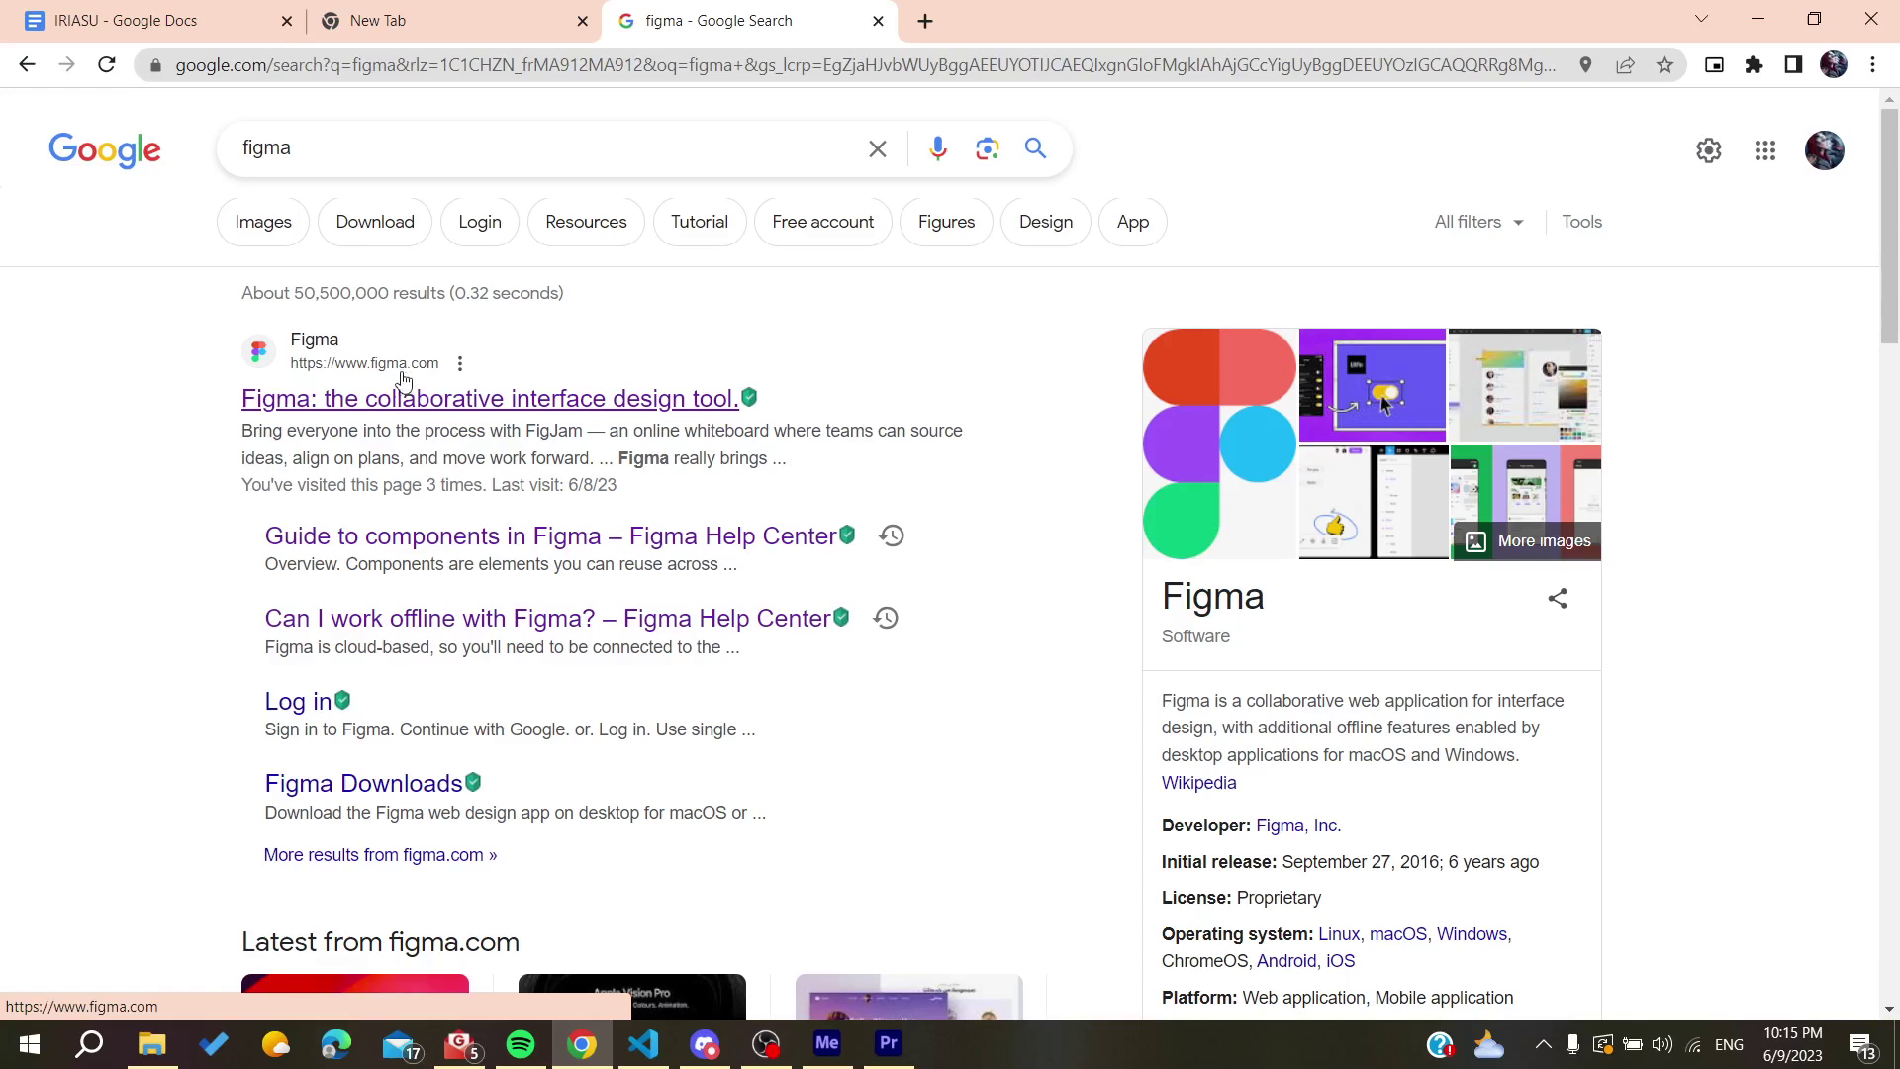
pyautogui.click(362, 408)
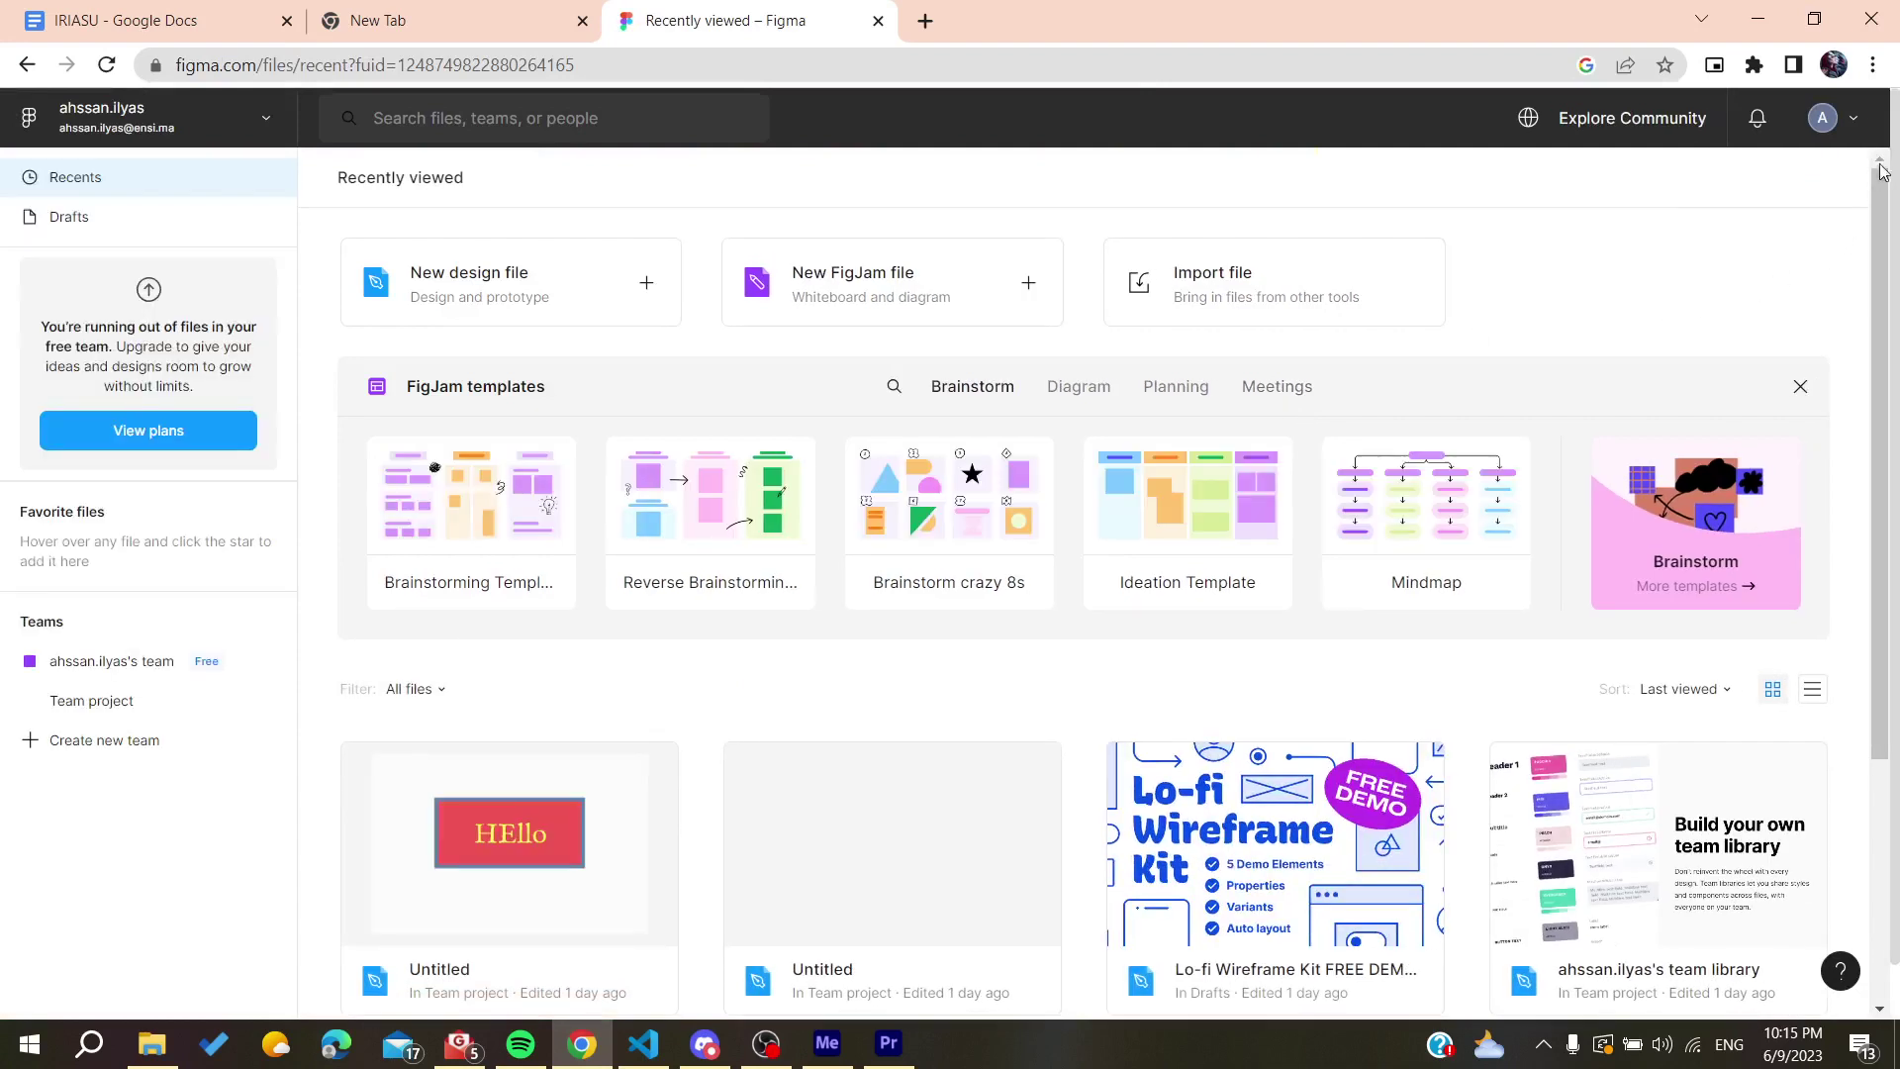
# Step: Log out of the Figma account and sign back in with the Google account
pyautogui.click(1860, 115)
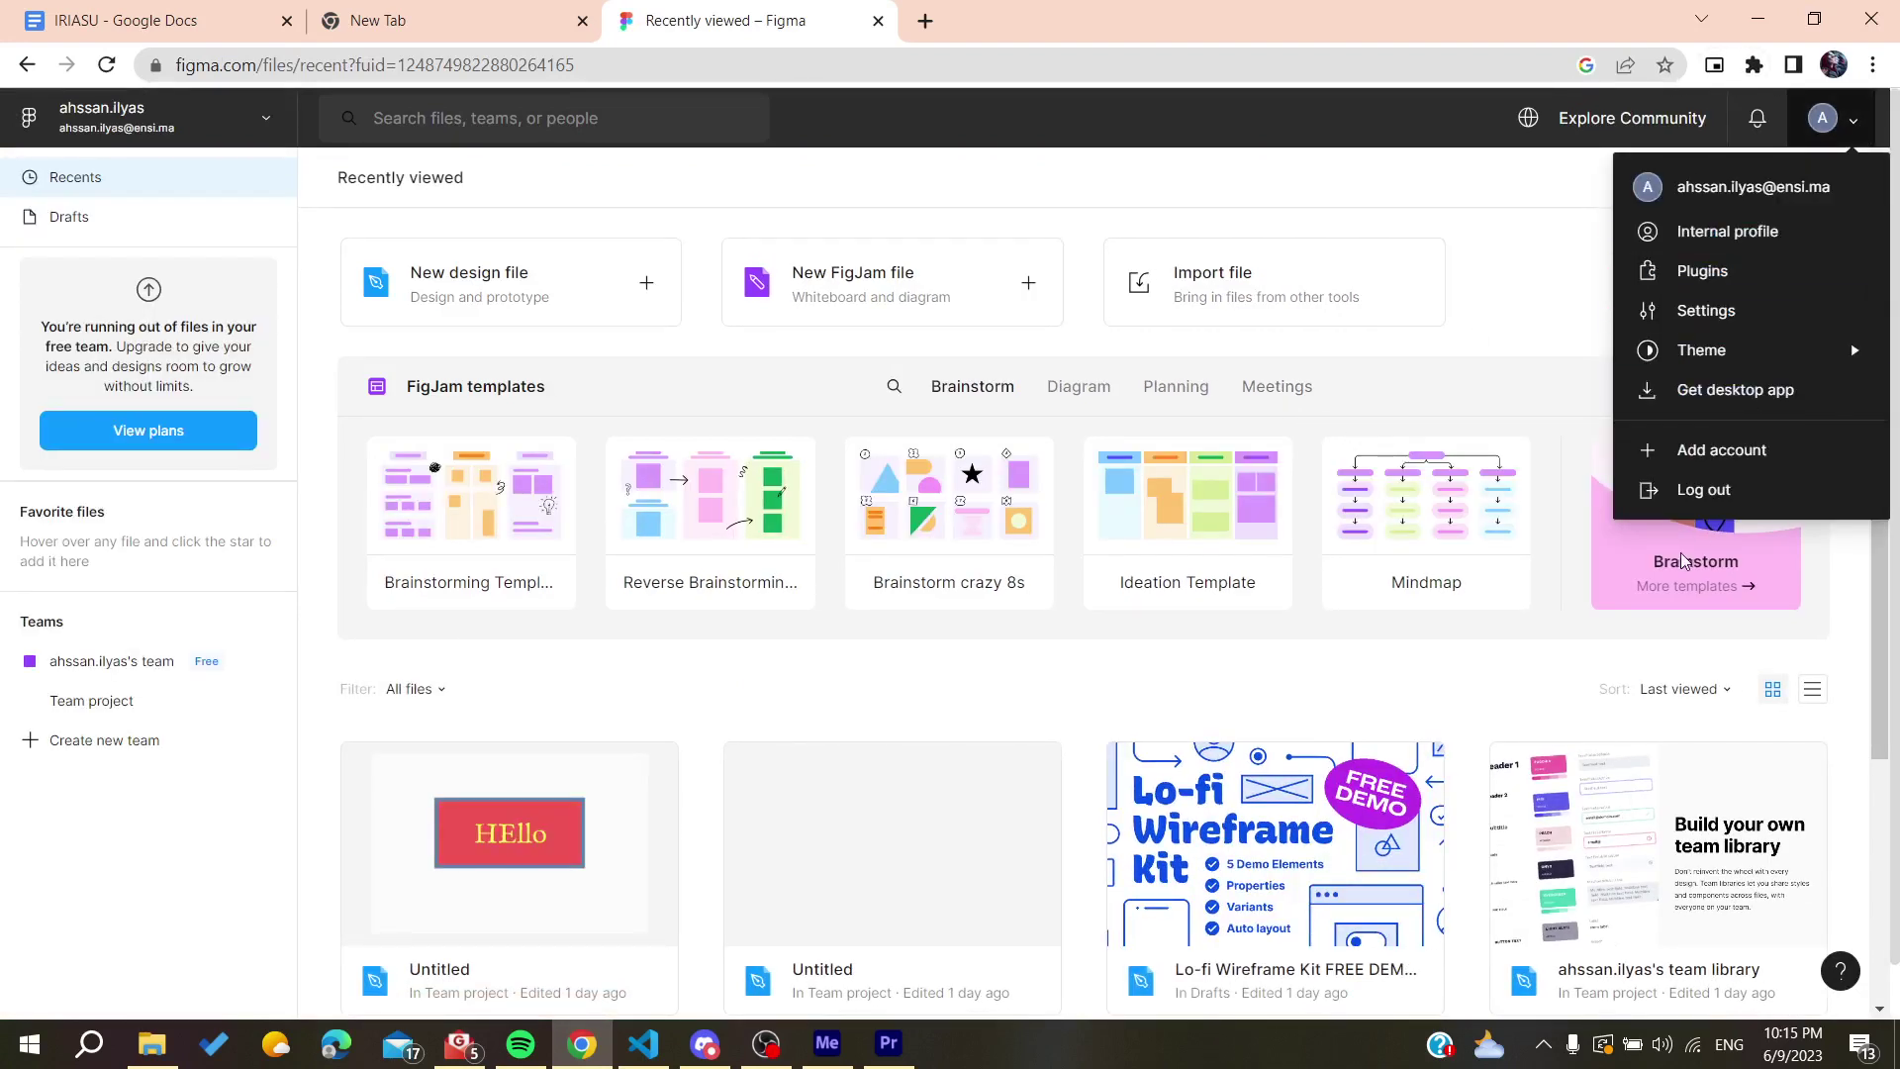
pyautogui.click(1691, 489)
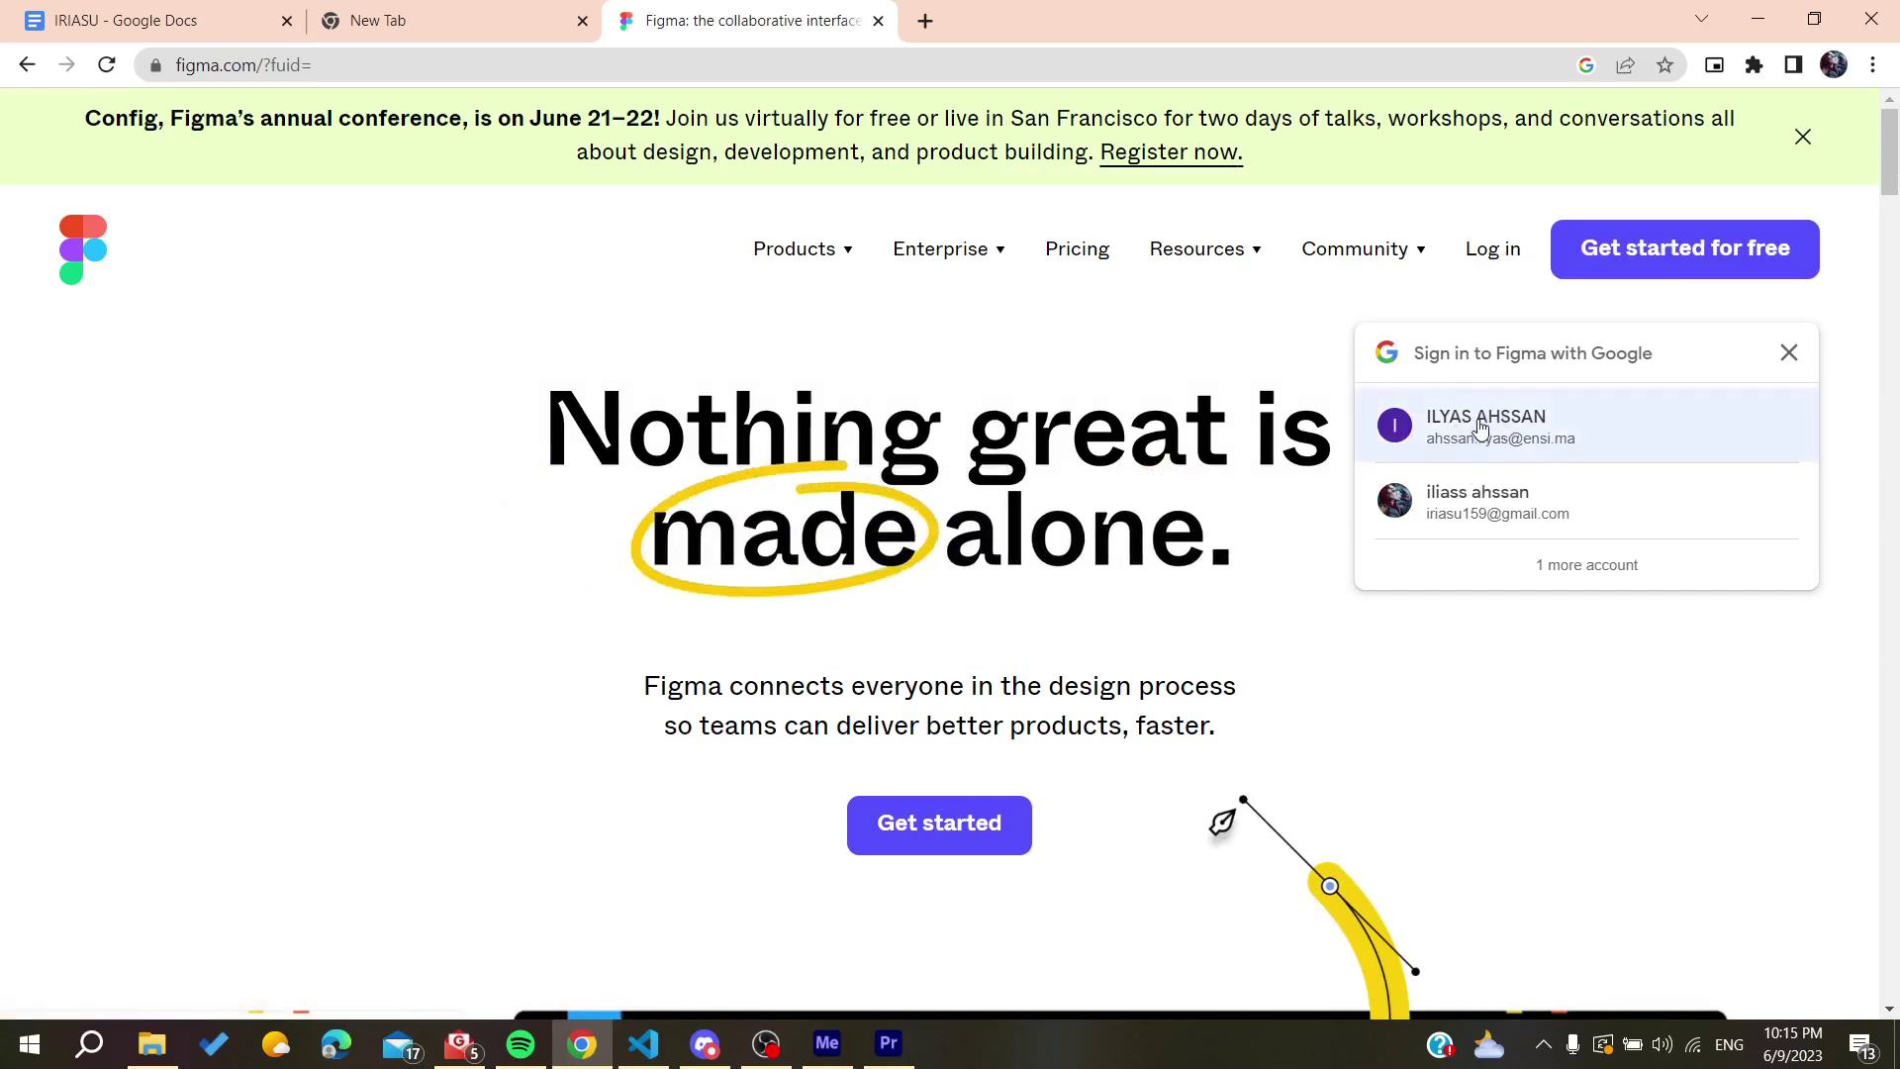
pyautogui.click(1479, 447)
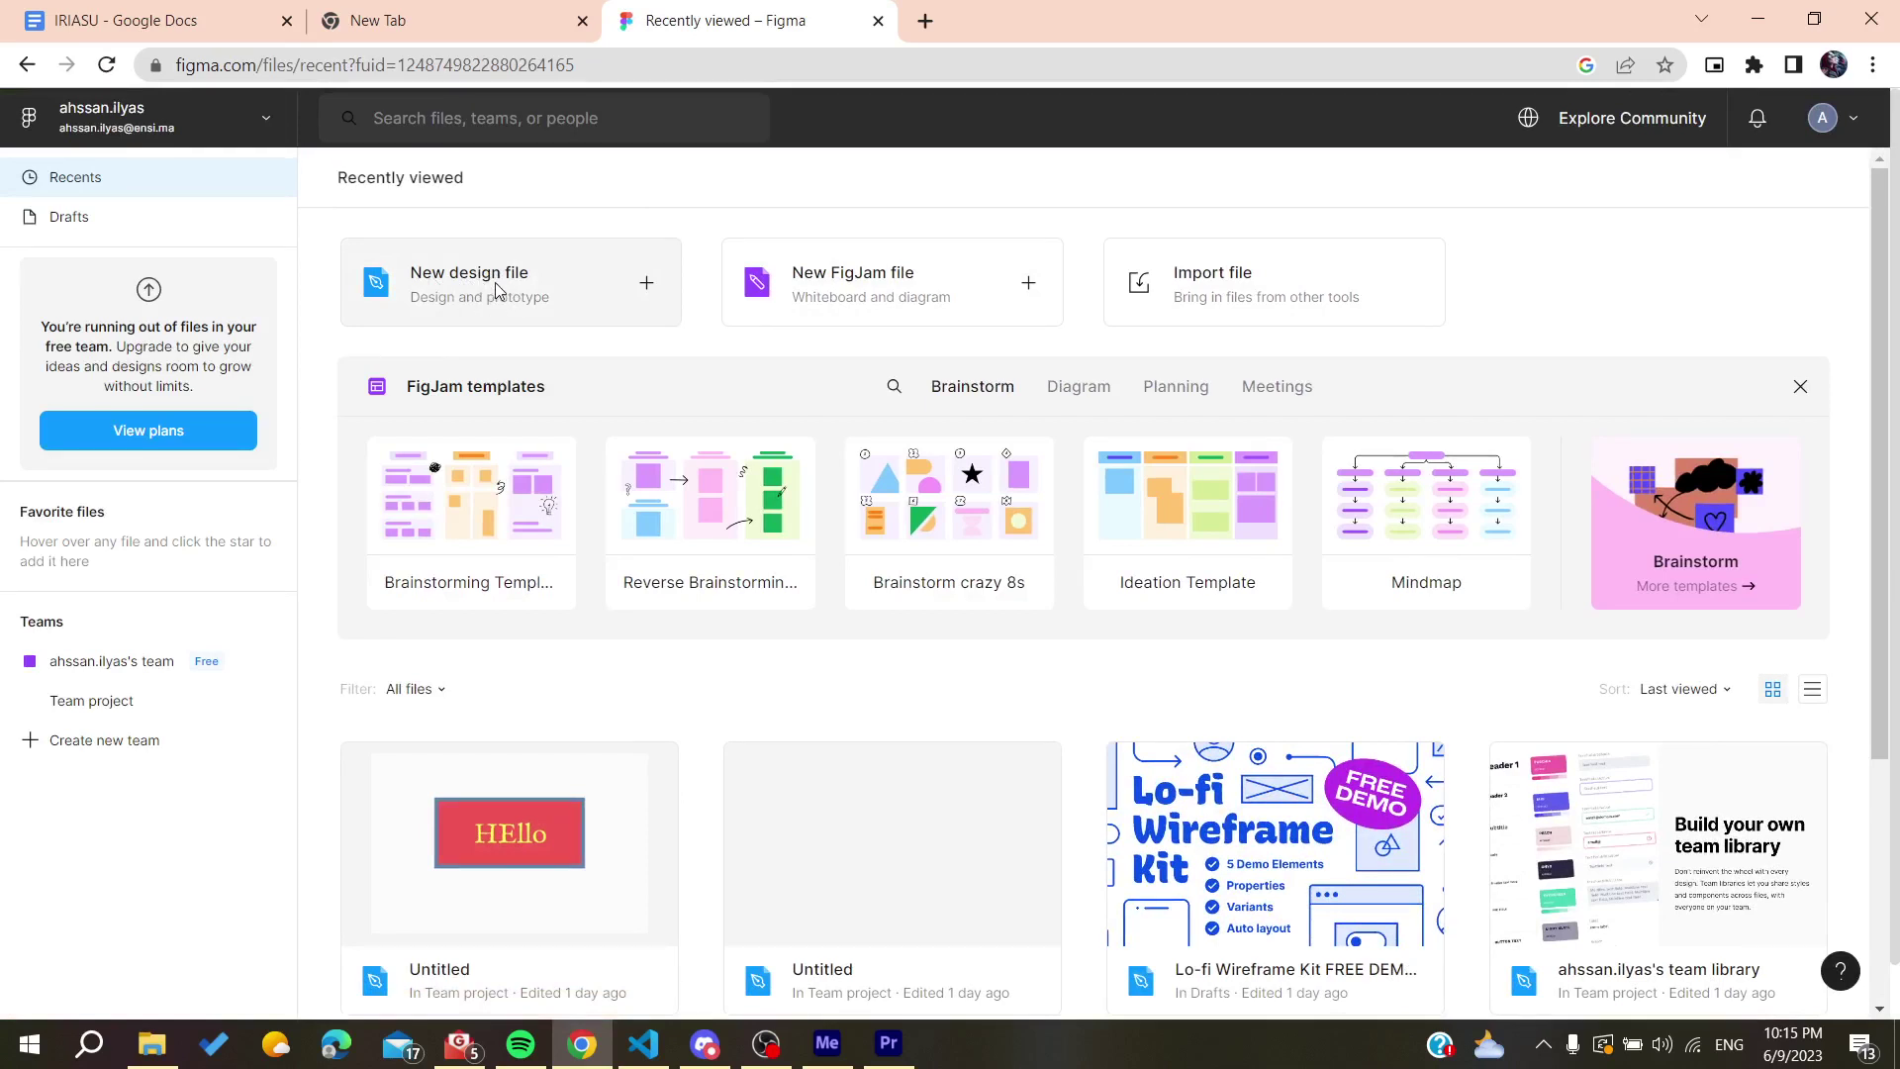
# Step: Create a new blank Untitled design file and bring up the canvas Plugins menu
pyautogui.click(497, 290)
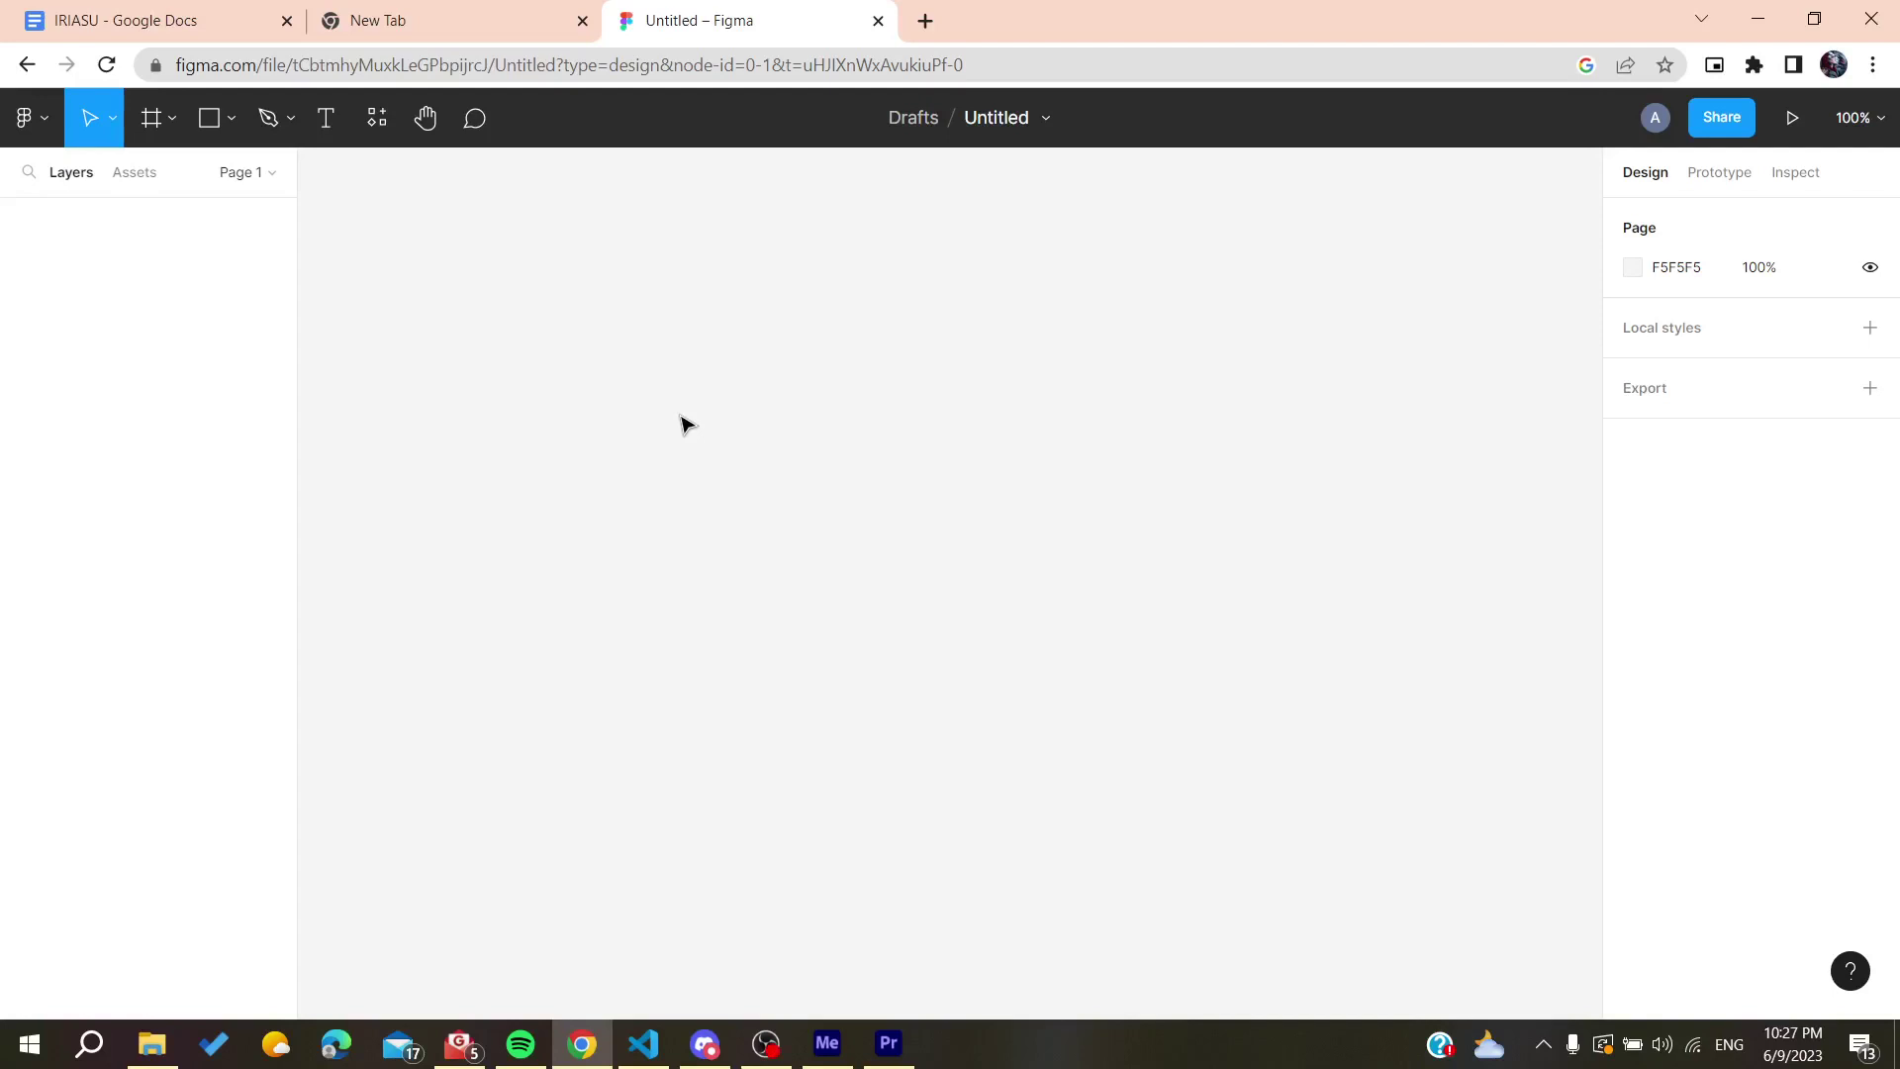
pyautogui.rightClick(681, 422)
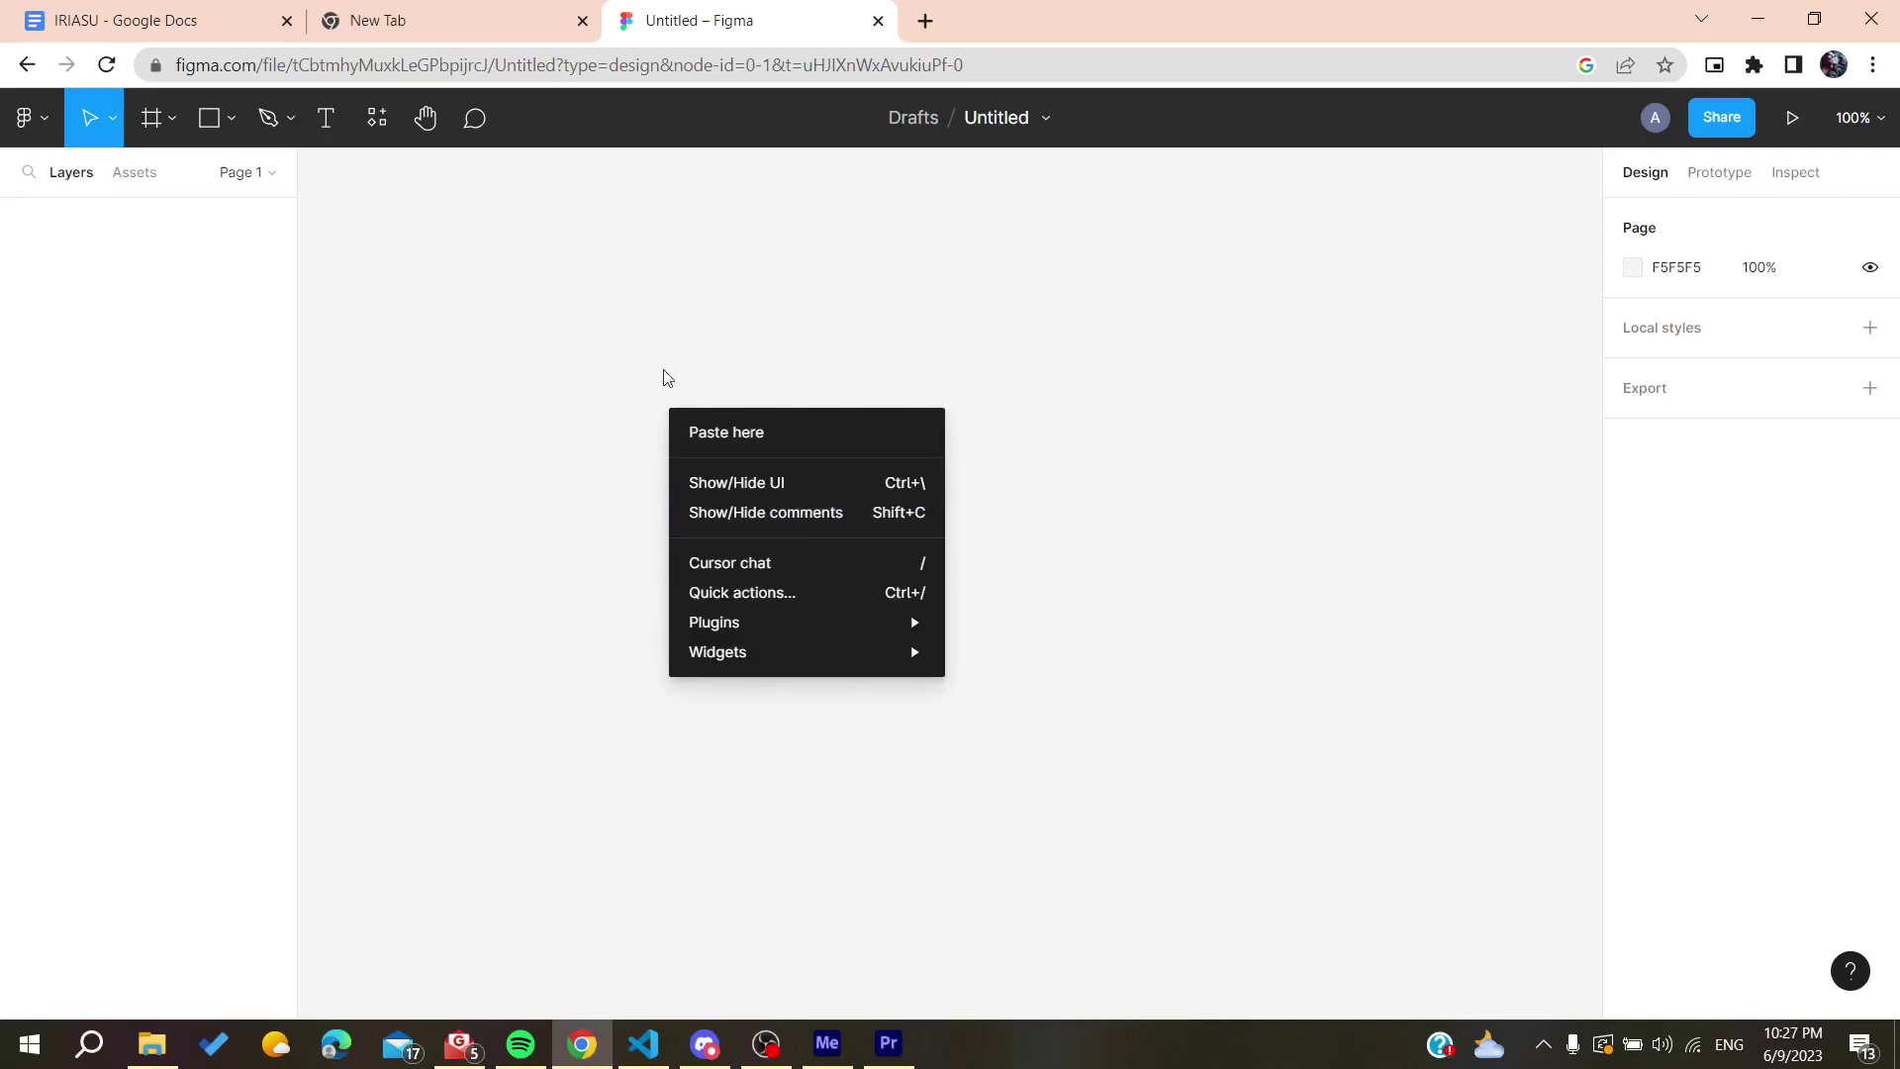
pyautogui.click(574, 381)
pyautogui.rightClick(759, 341)
pyautogui.moveTo(813, 539)
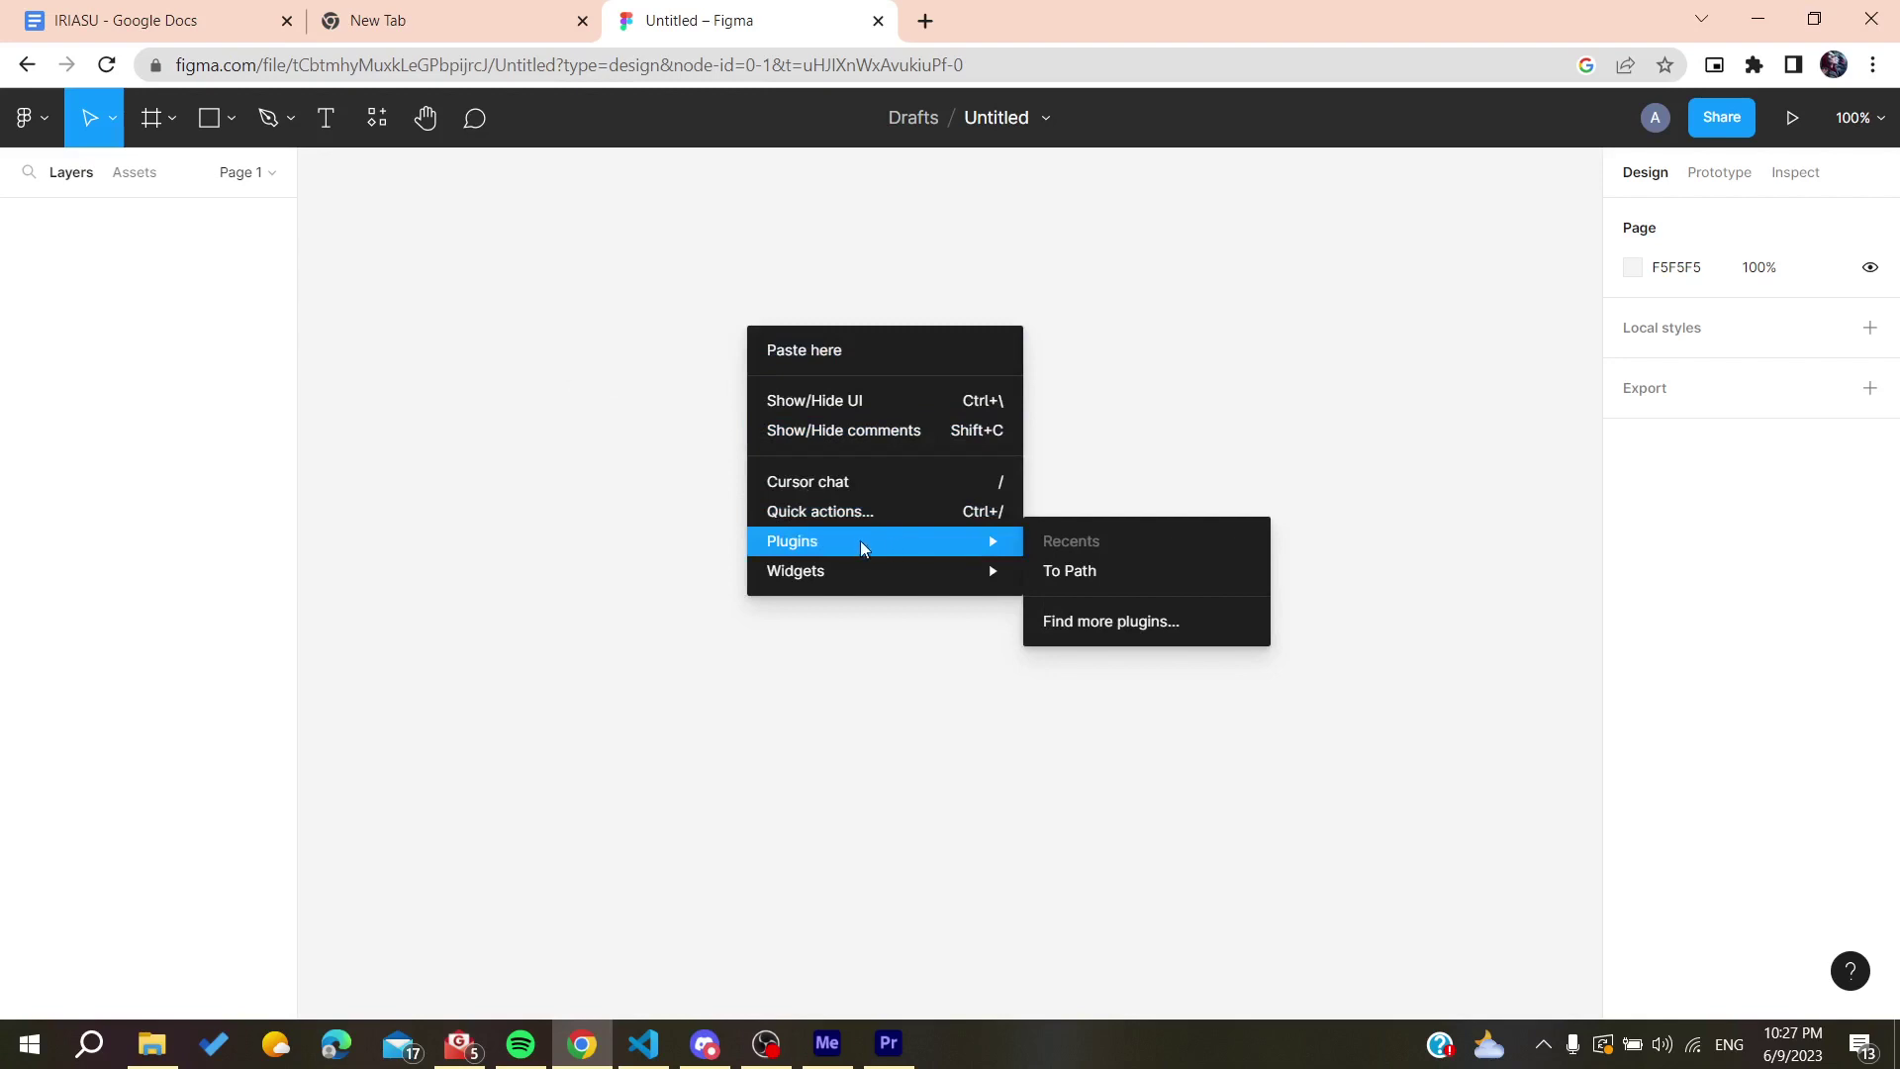
# Step: Search community plugins for 'remove bg' and run the Remove BG plugin
pyautogui.click(1103, 623)
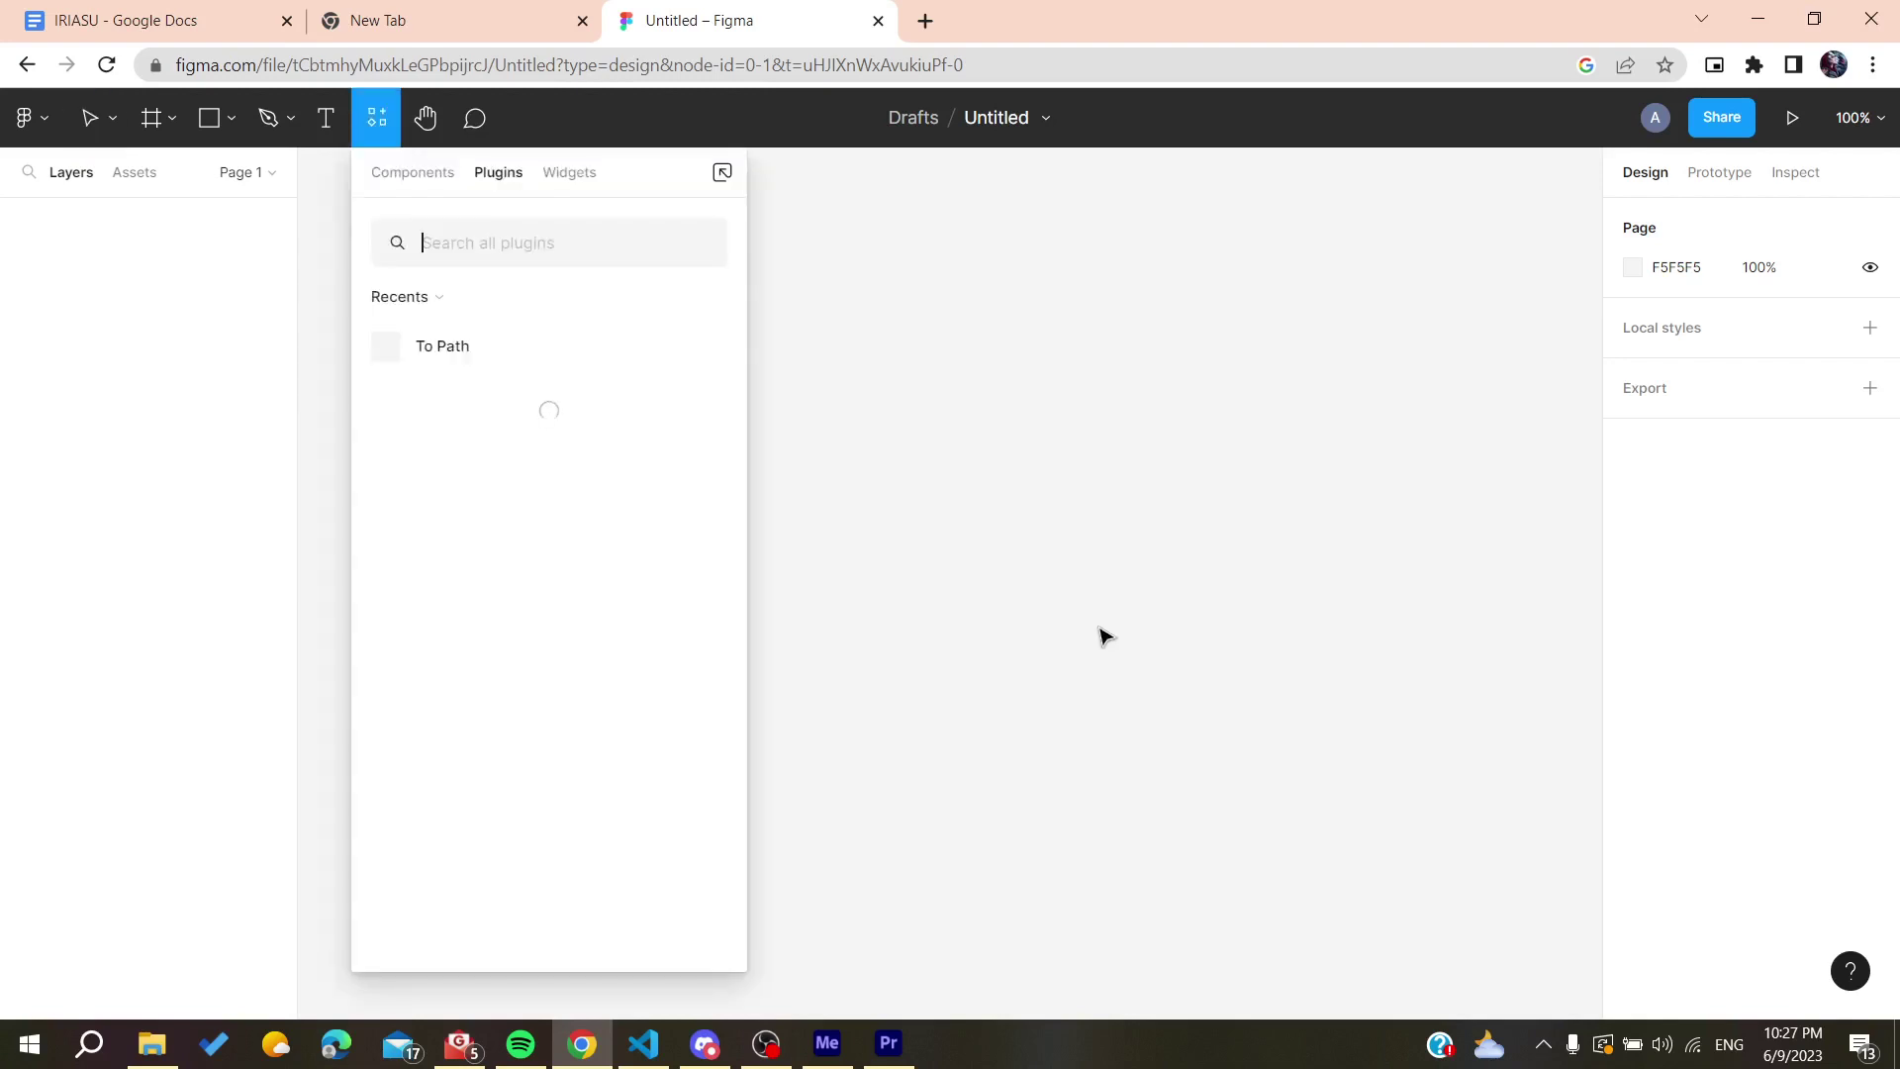
pyautogui.write('remove')
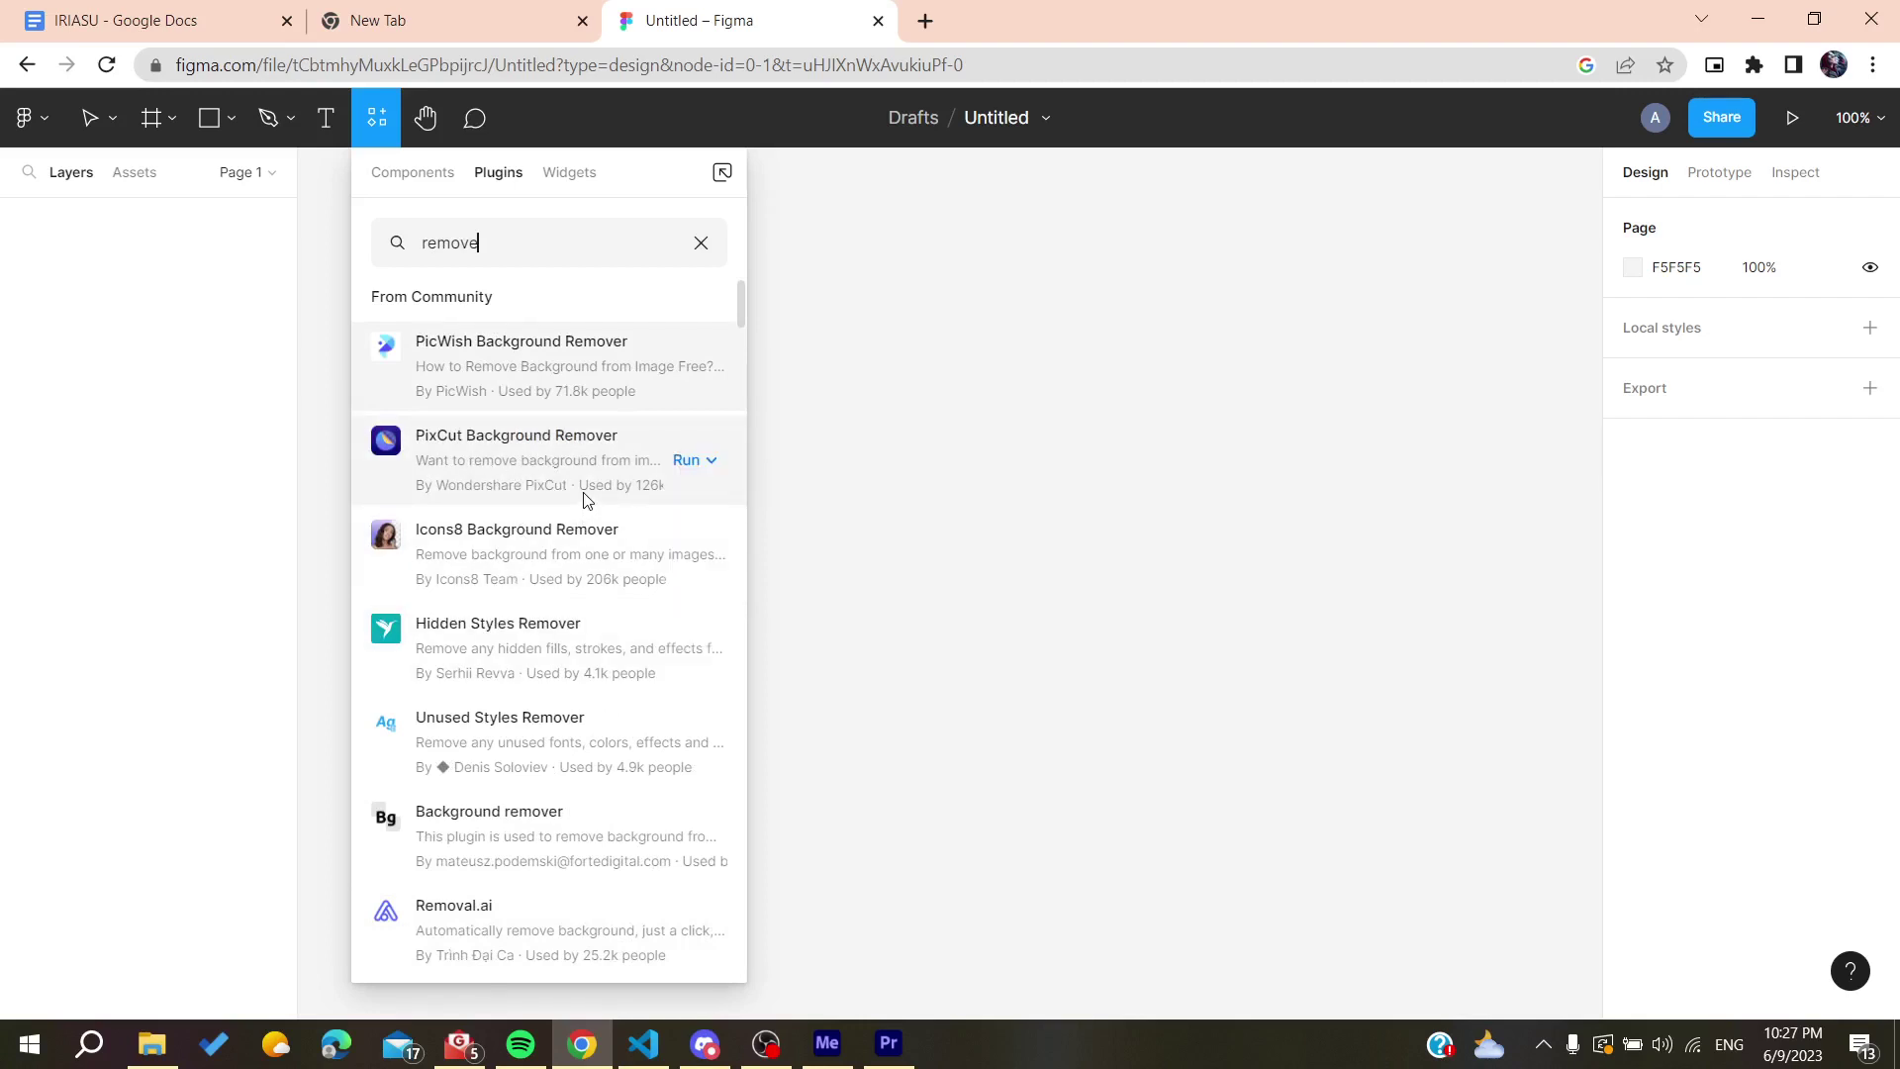
pyautogui.write('G')
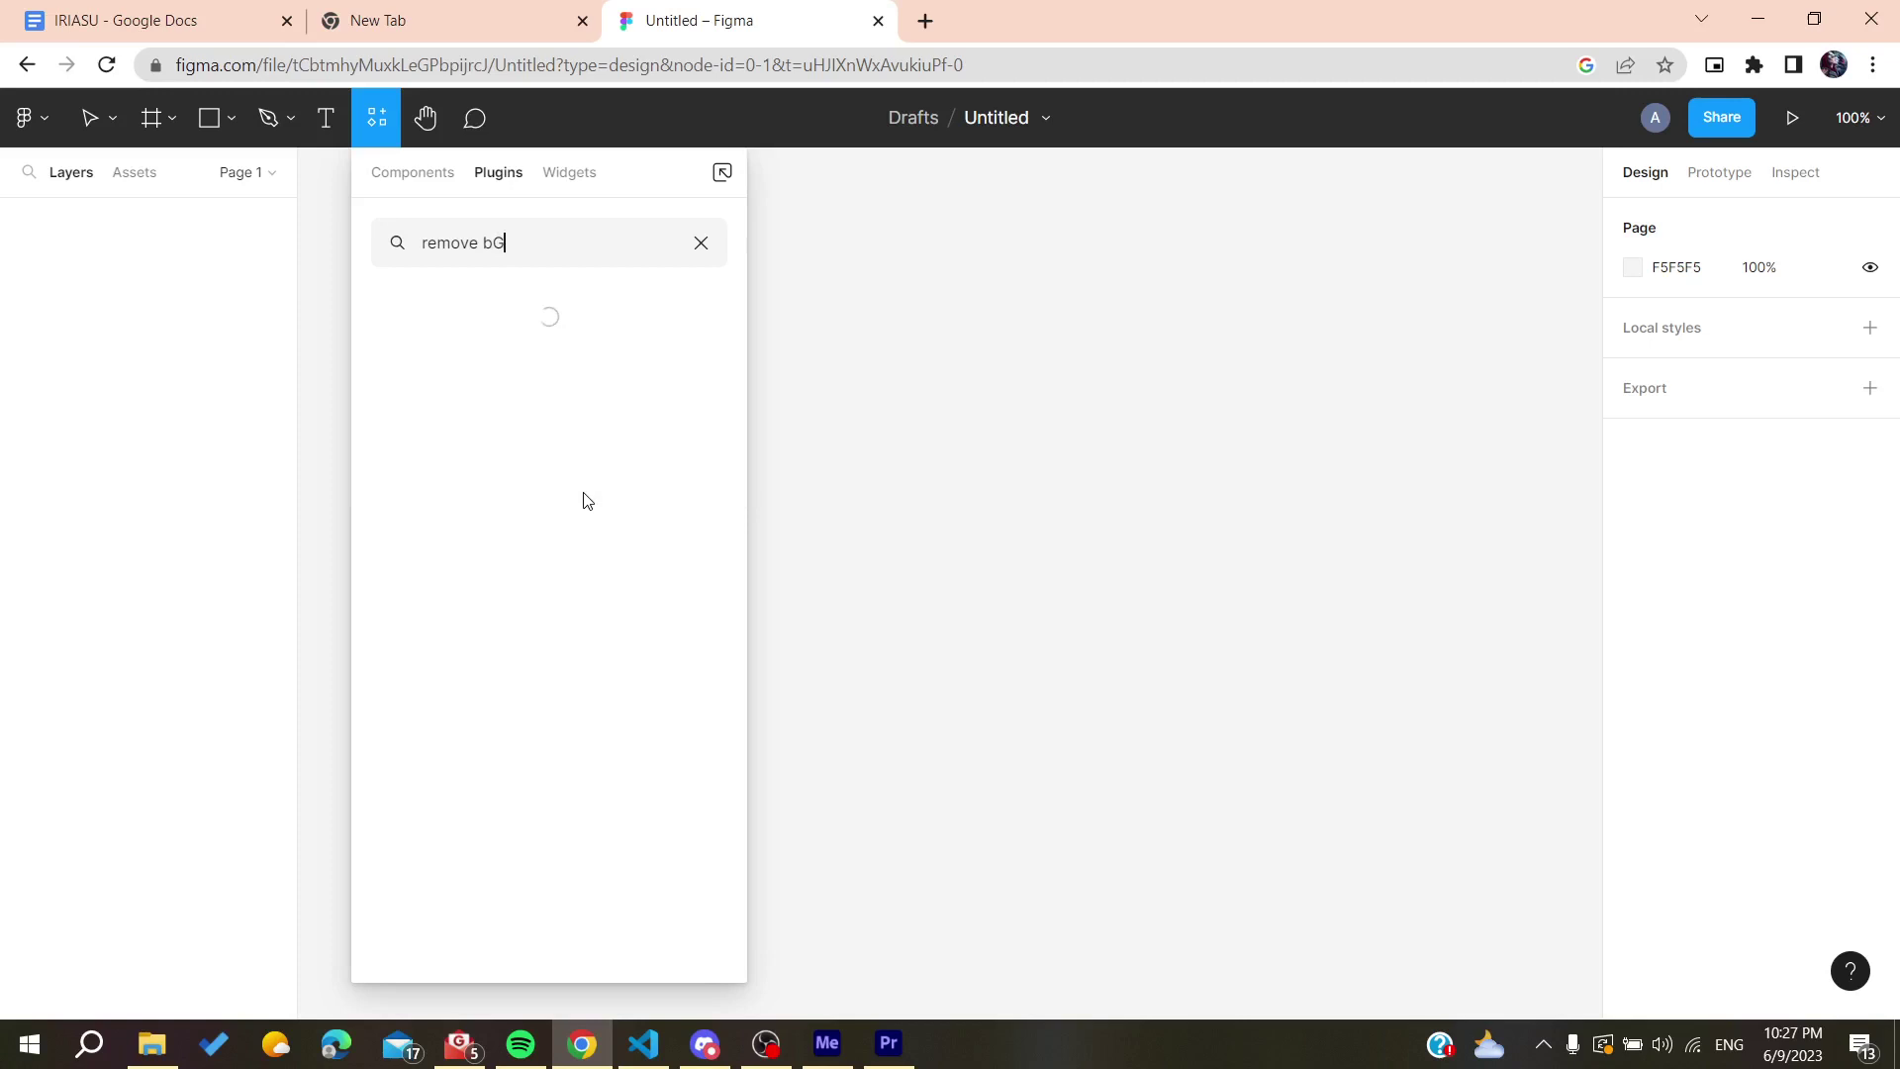
pyautogui.click(425, 365)
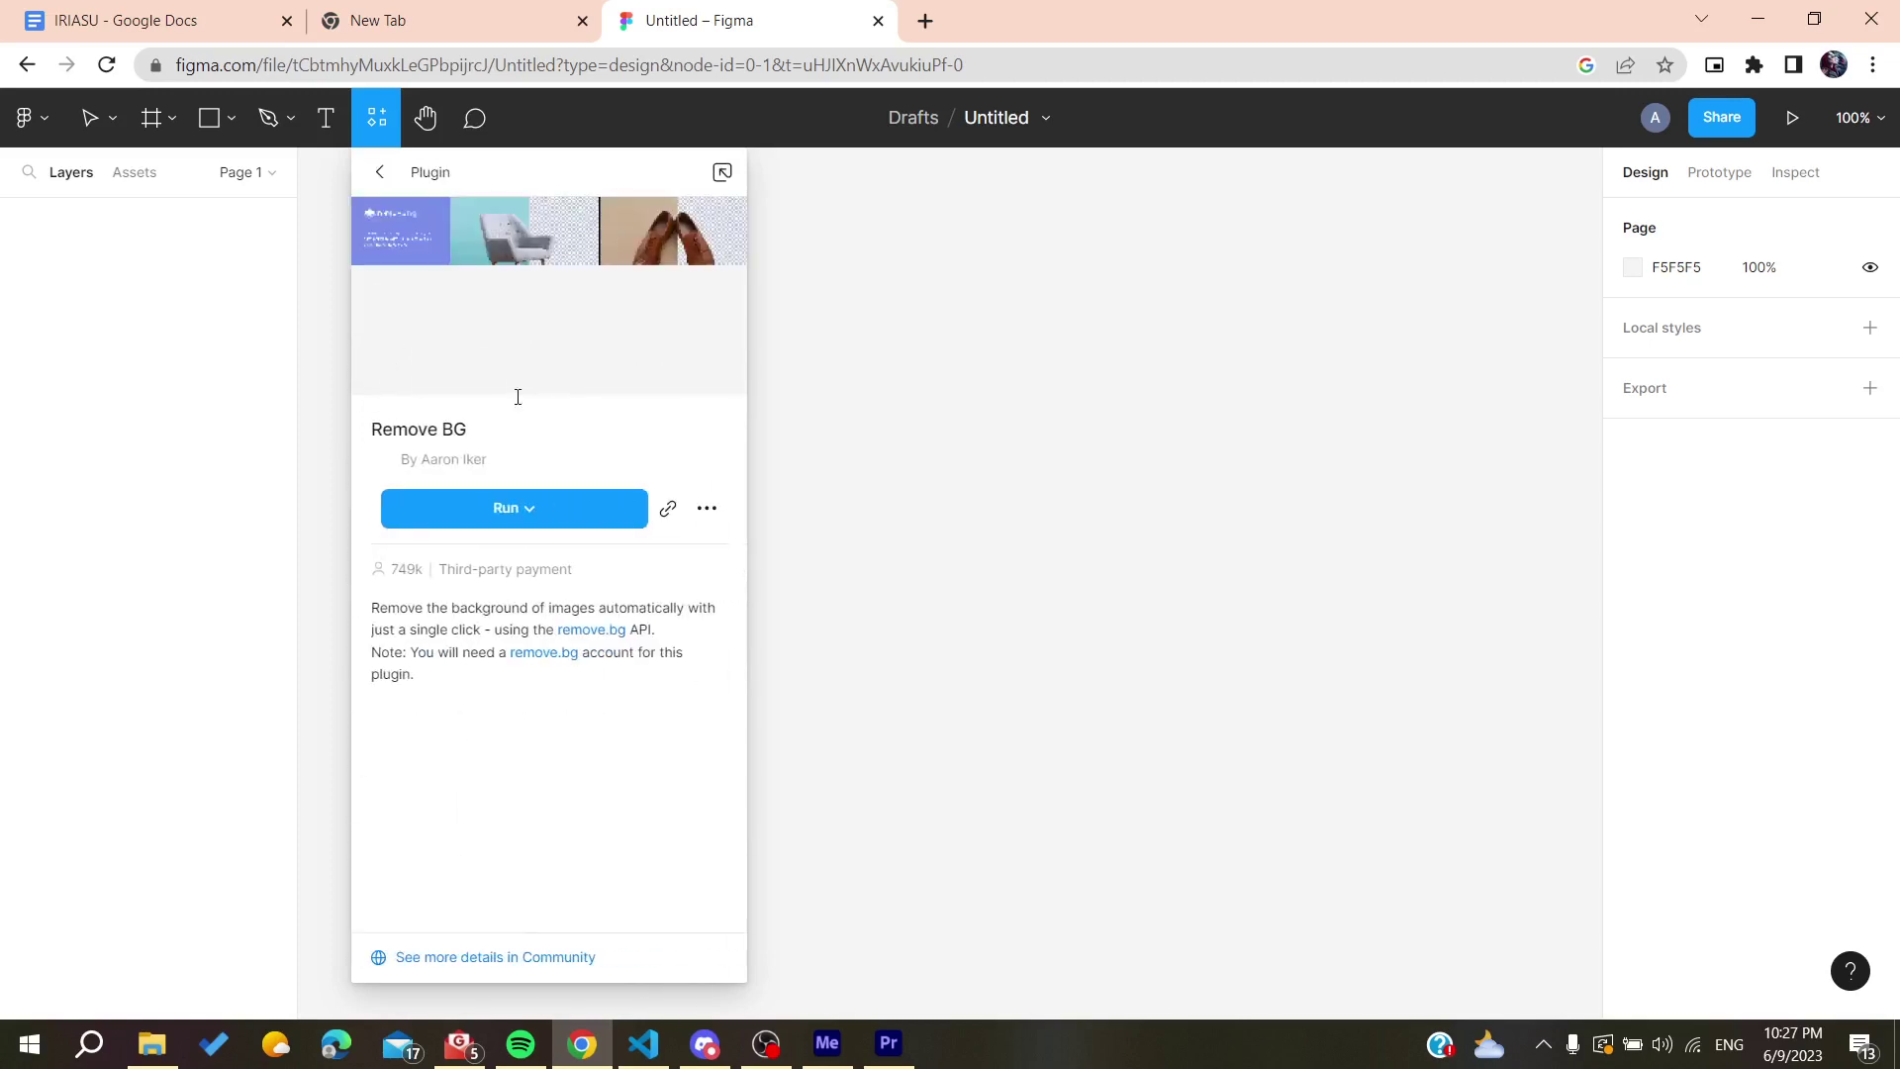
pyautogui.click(525, 514)
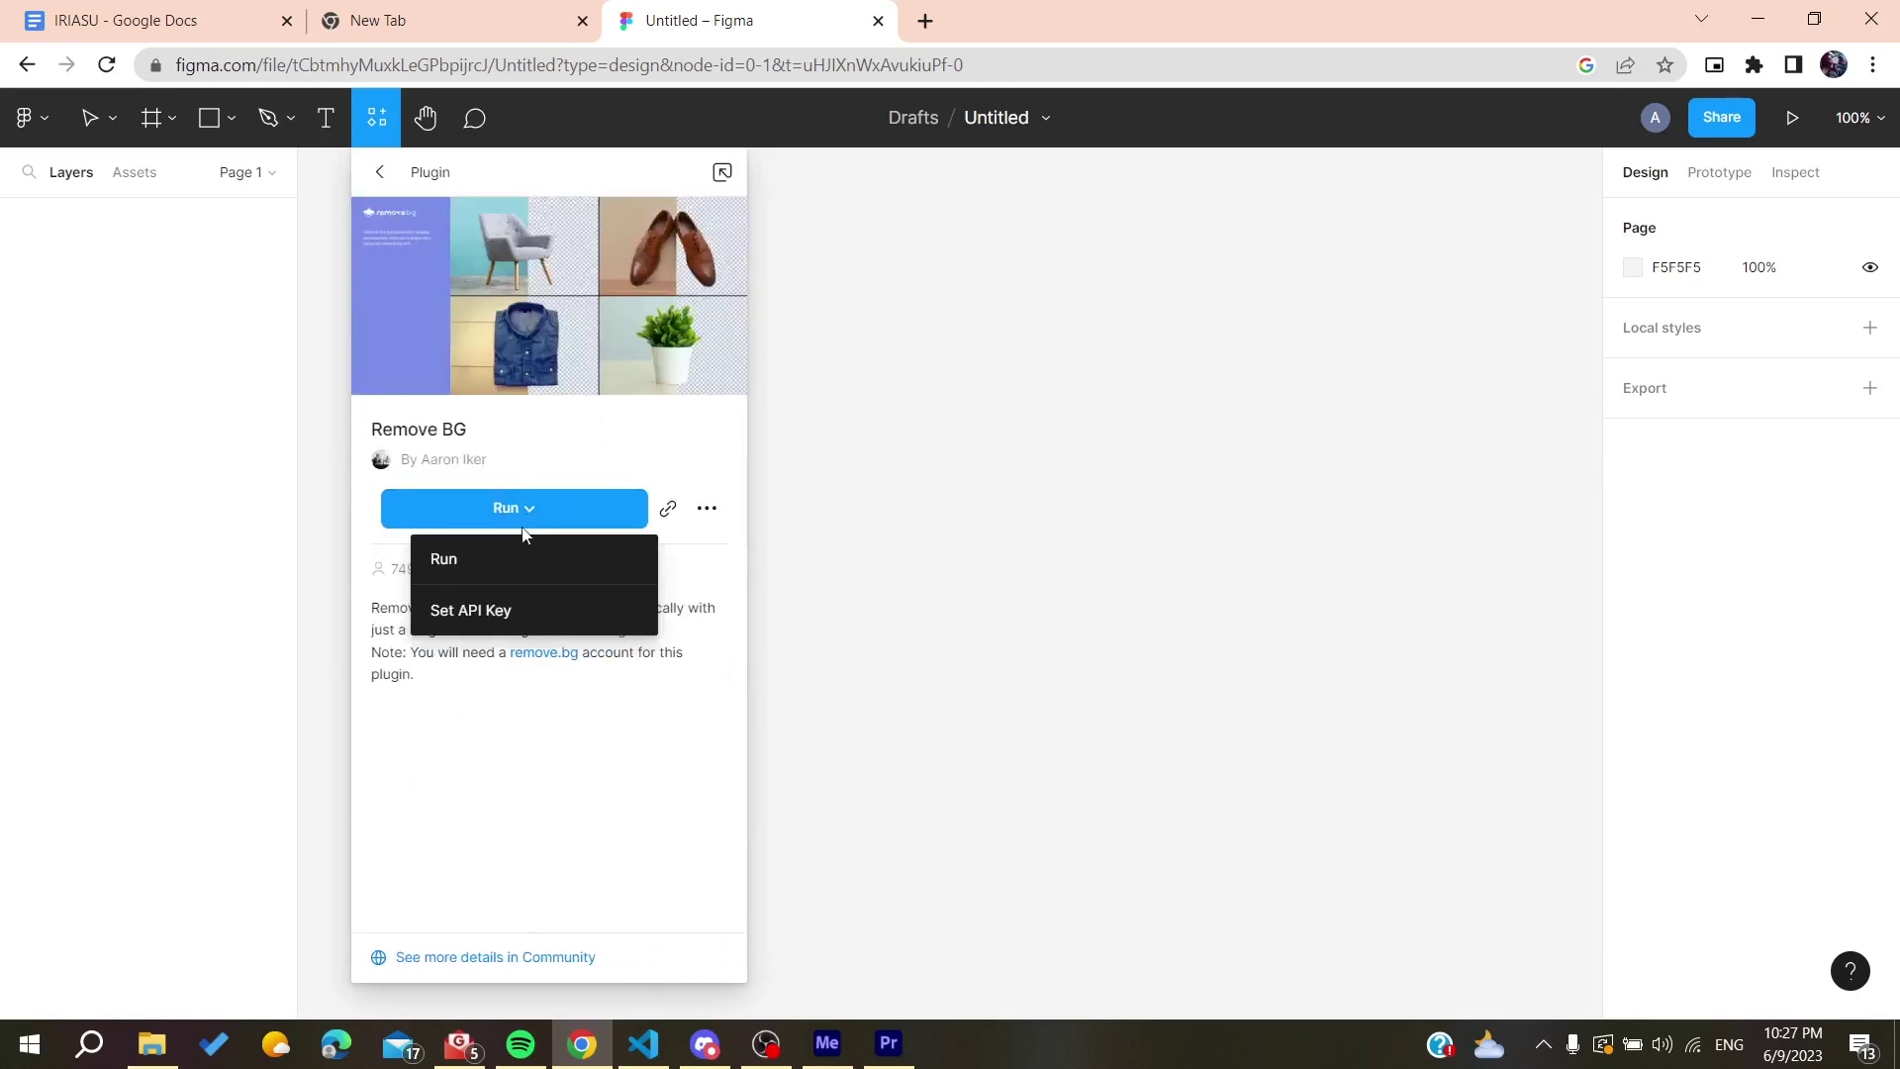
pyautogui.click(515, 561)
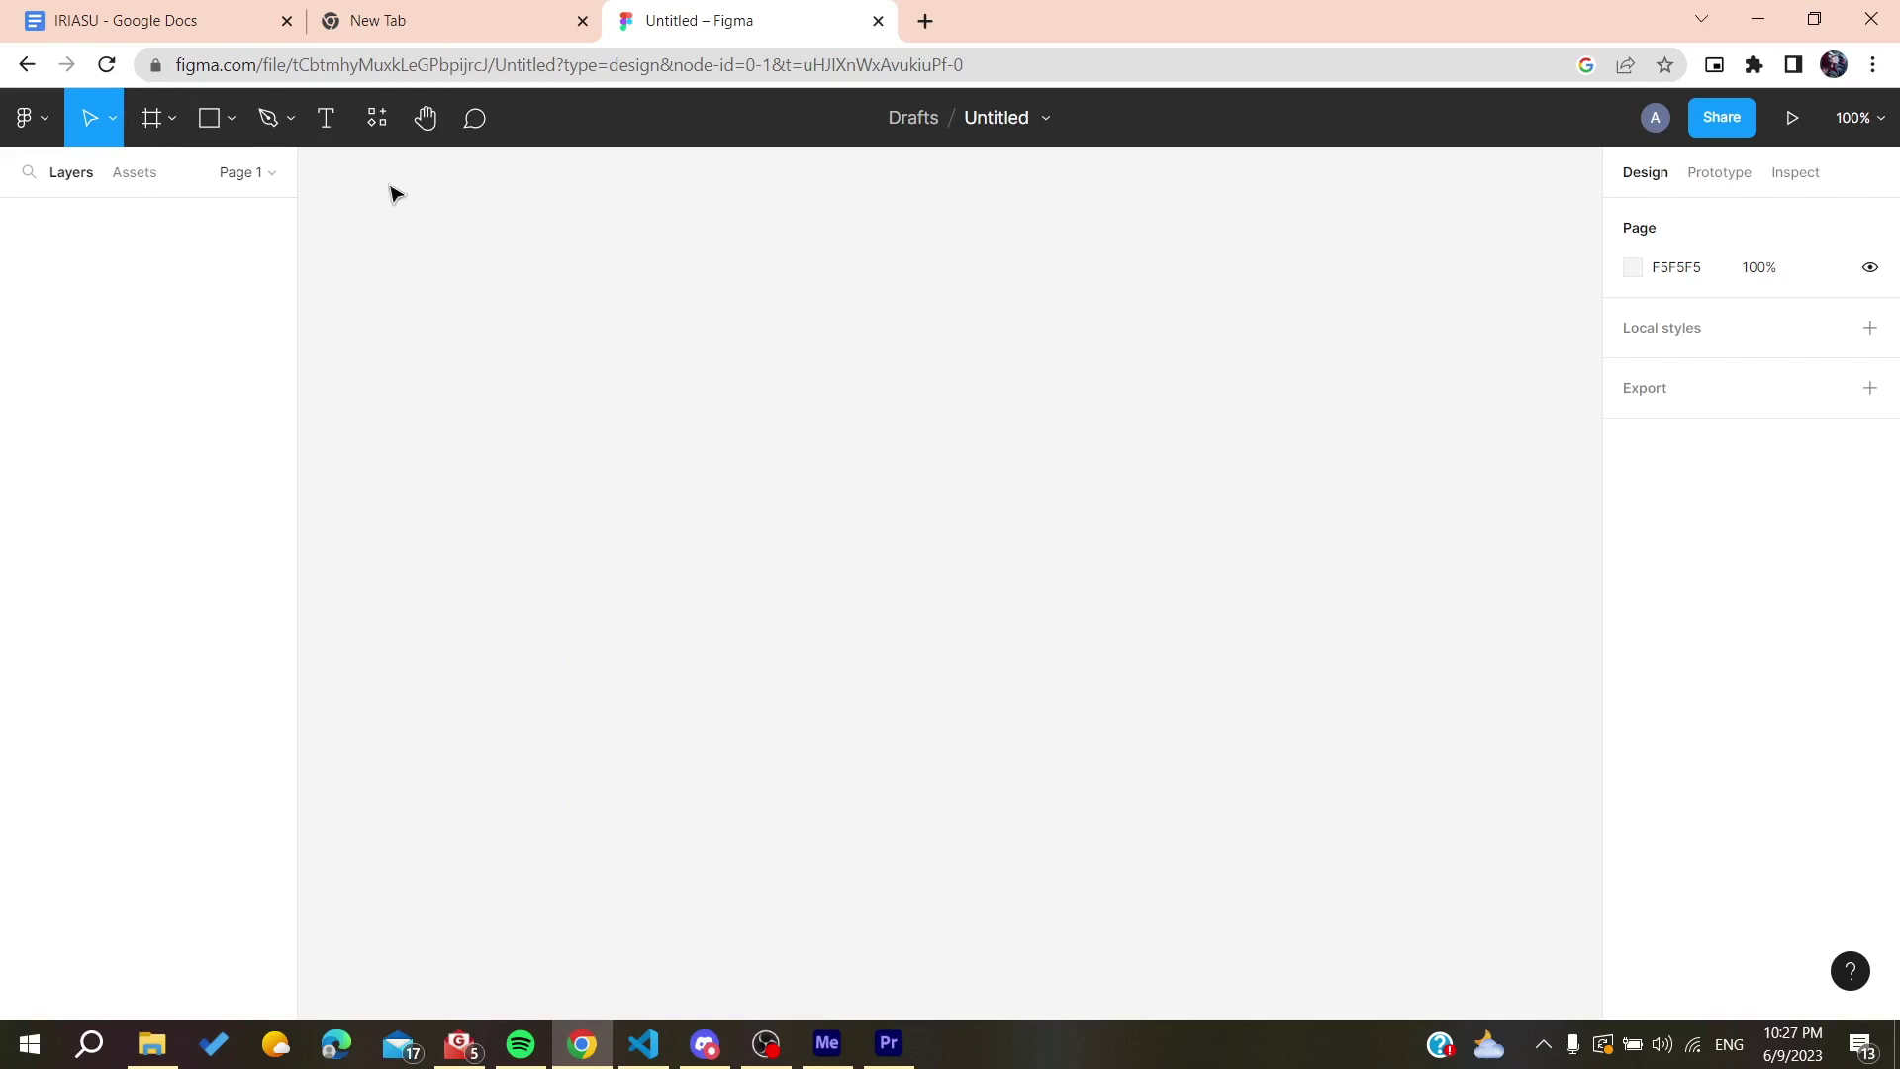
# Step: Open Remove BG's Set API Key dialog from the canvas Plugins menu
pyautogui.rightClick(570, 352)
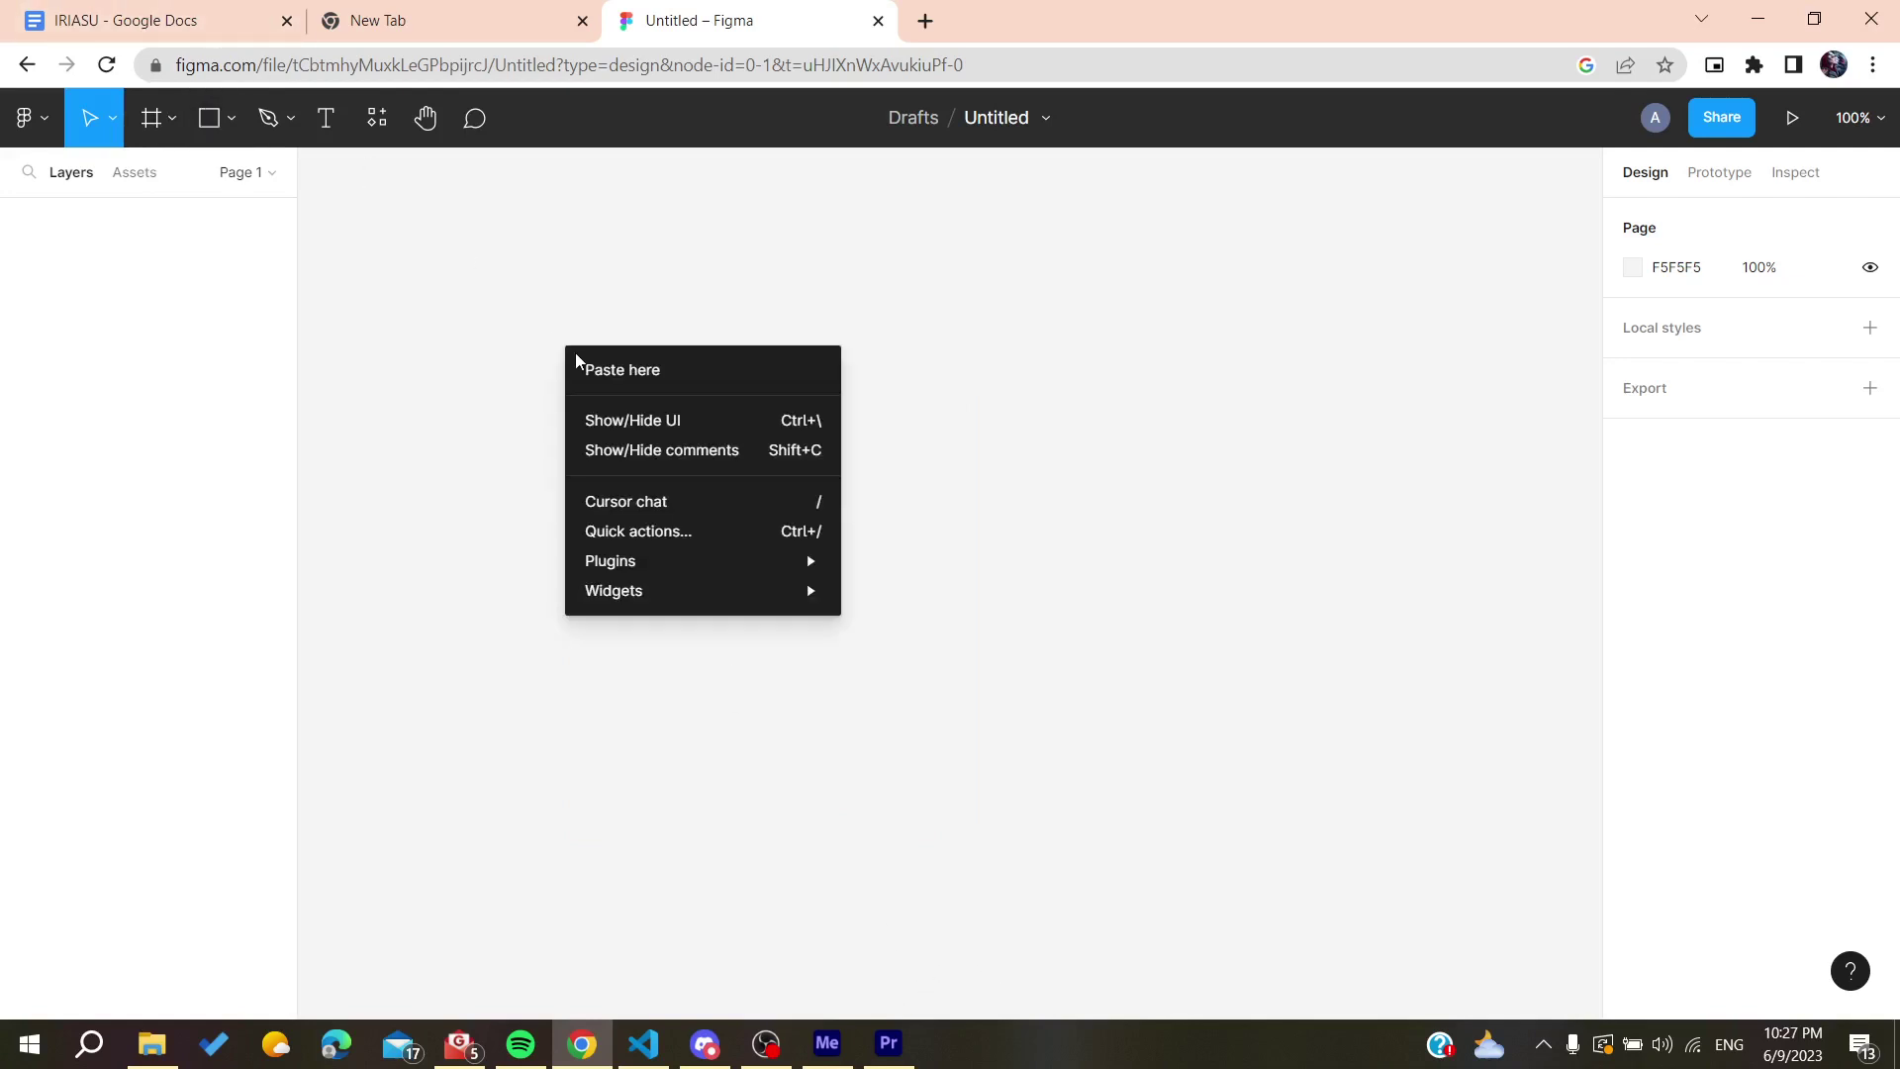
pyautogui.moveTo(690, 593)
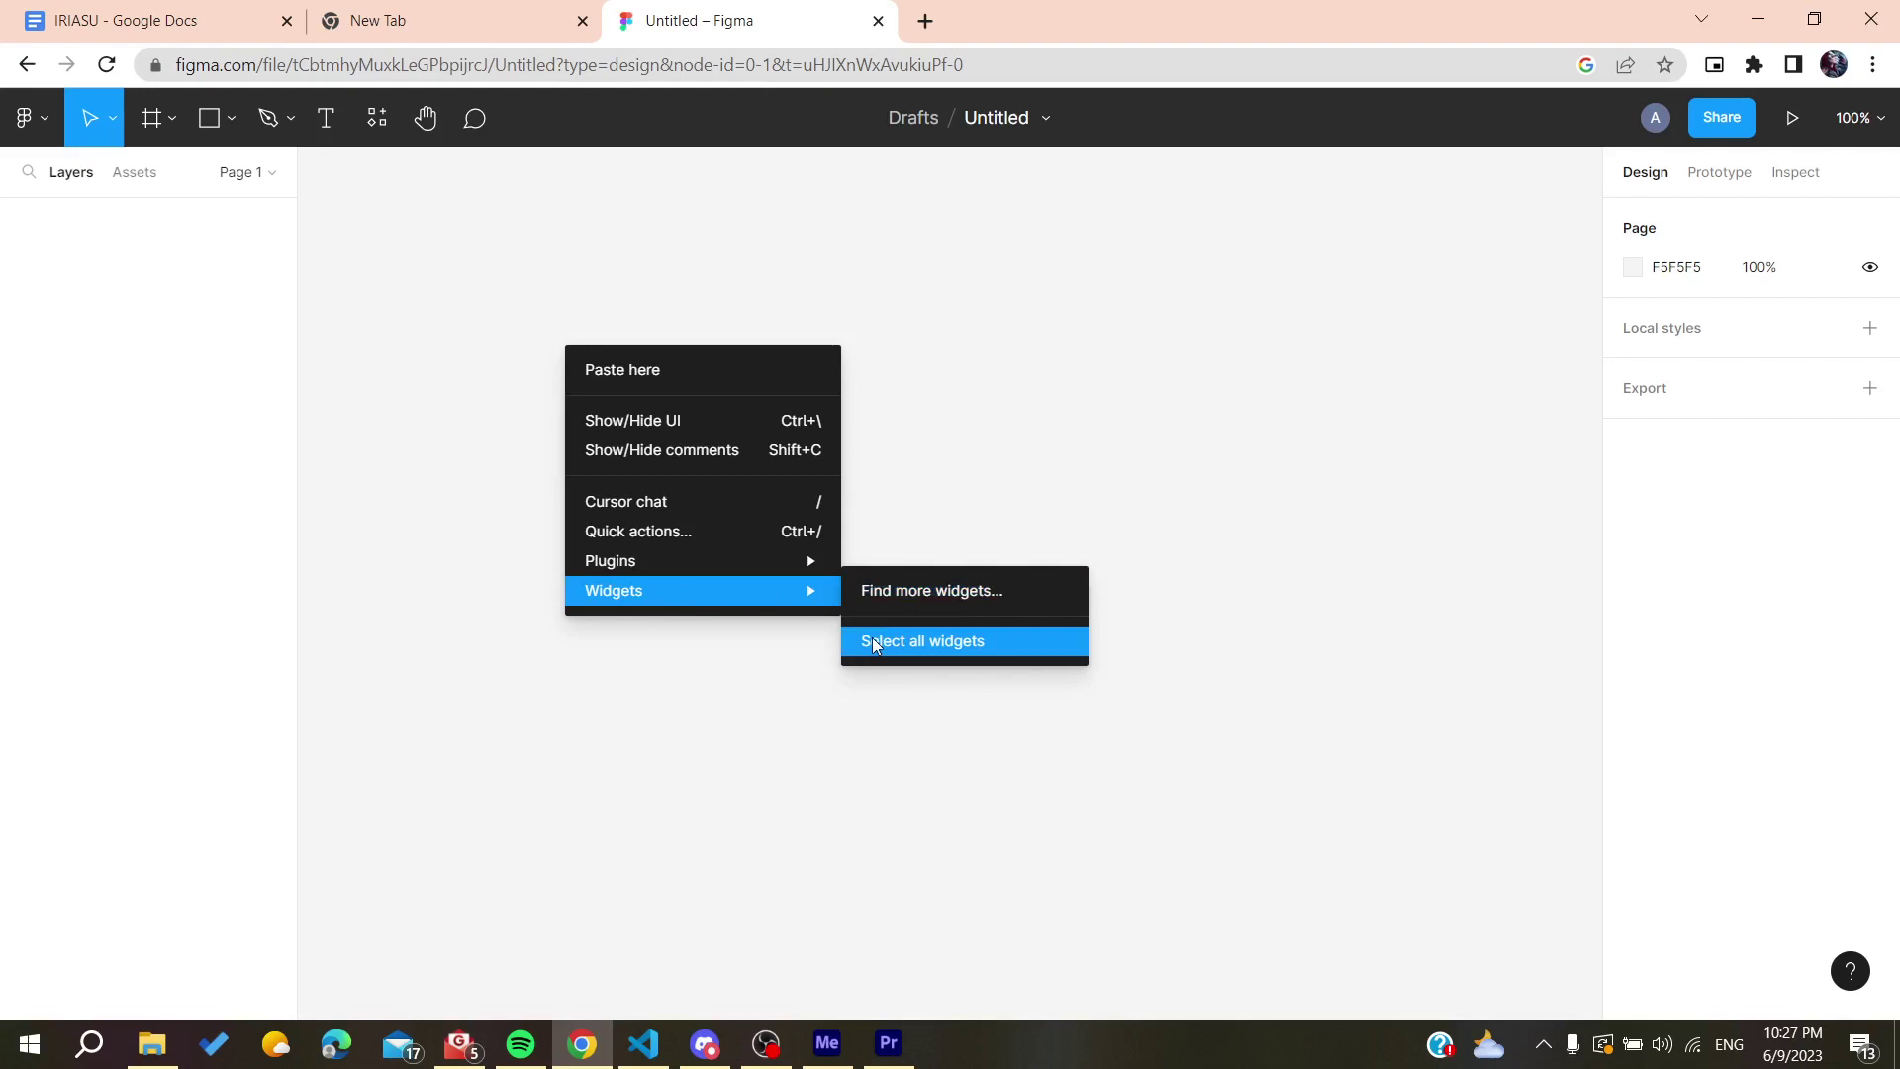
pyautogui.moveTo(774, 562)
pyautogui.moveTo(912, 590)
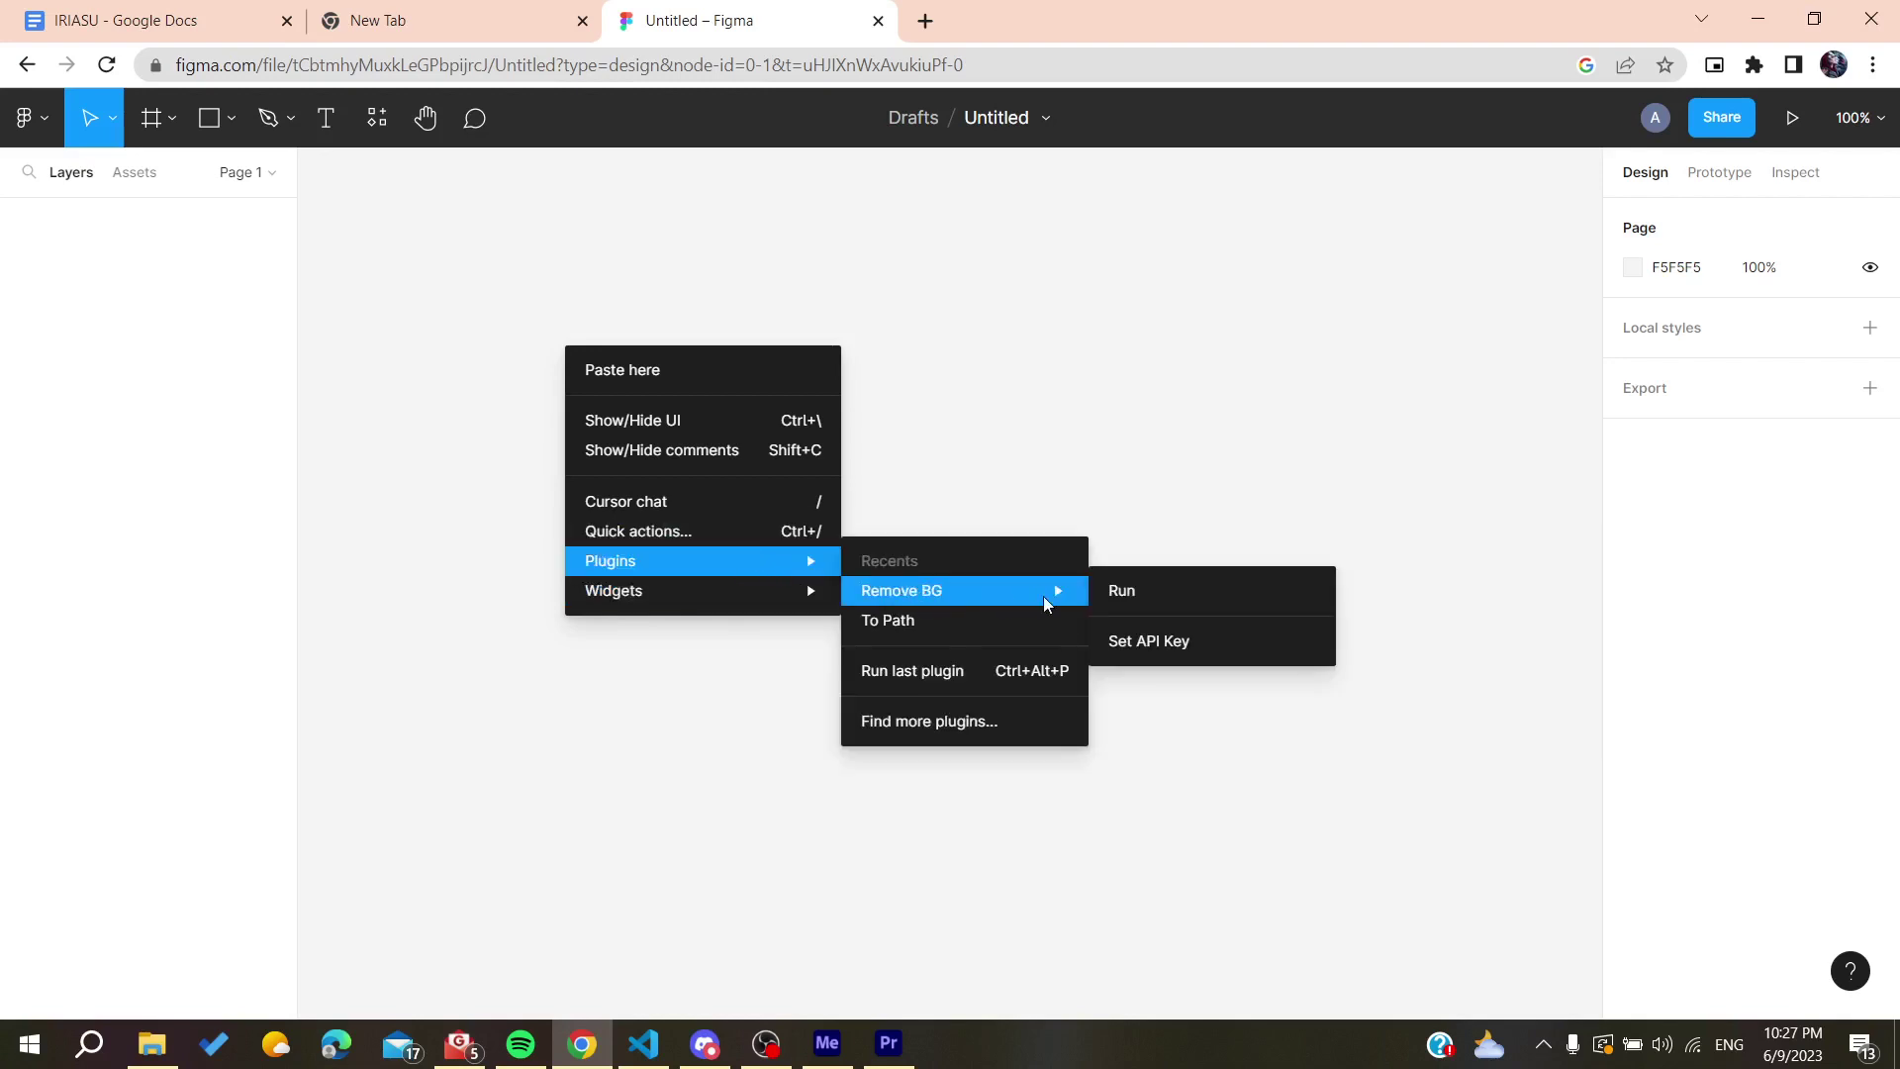
pyautogui.click(1140, 639)
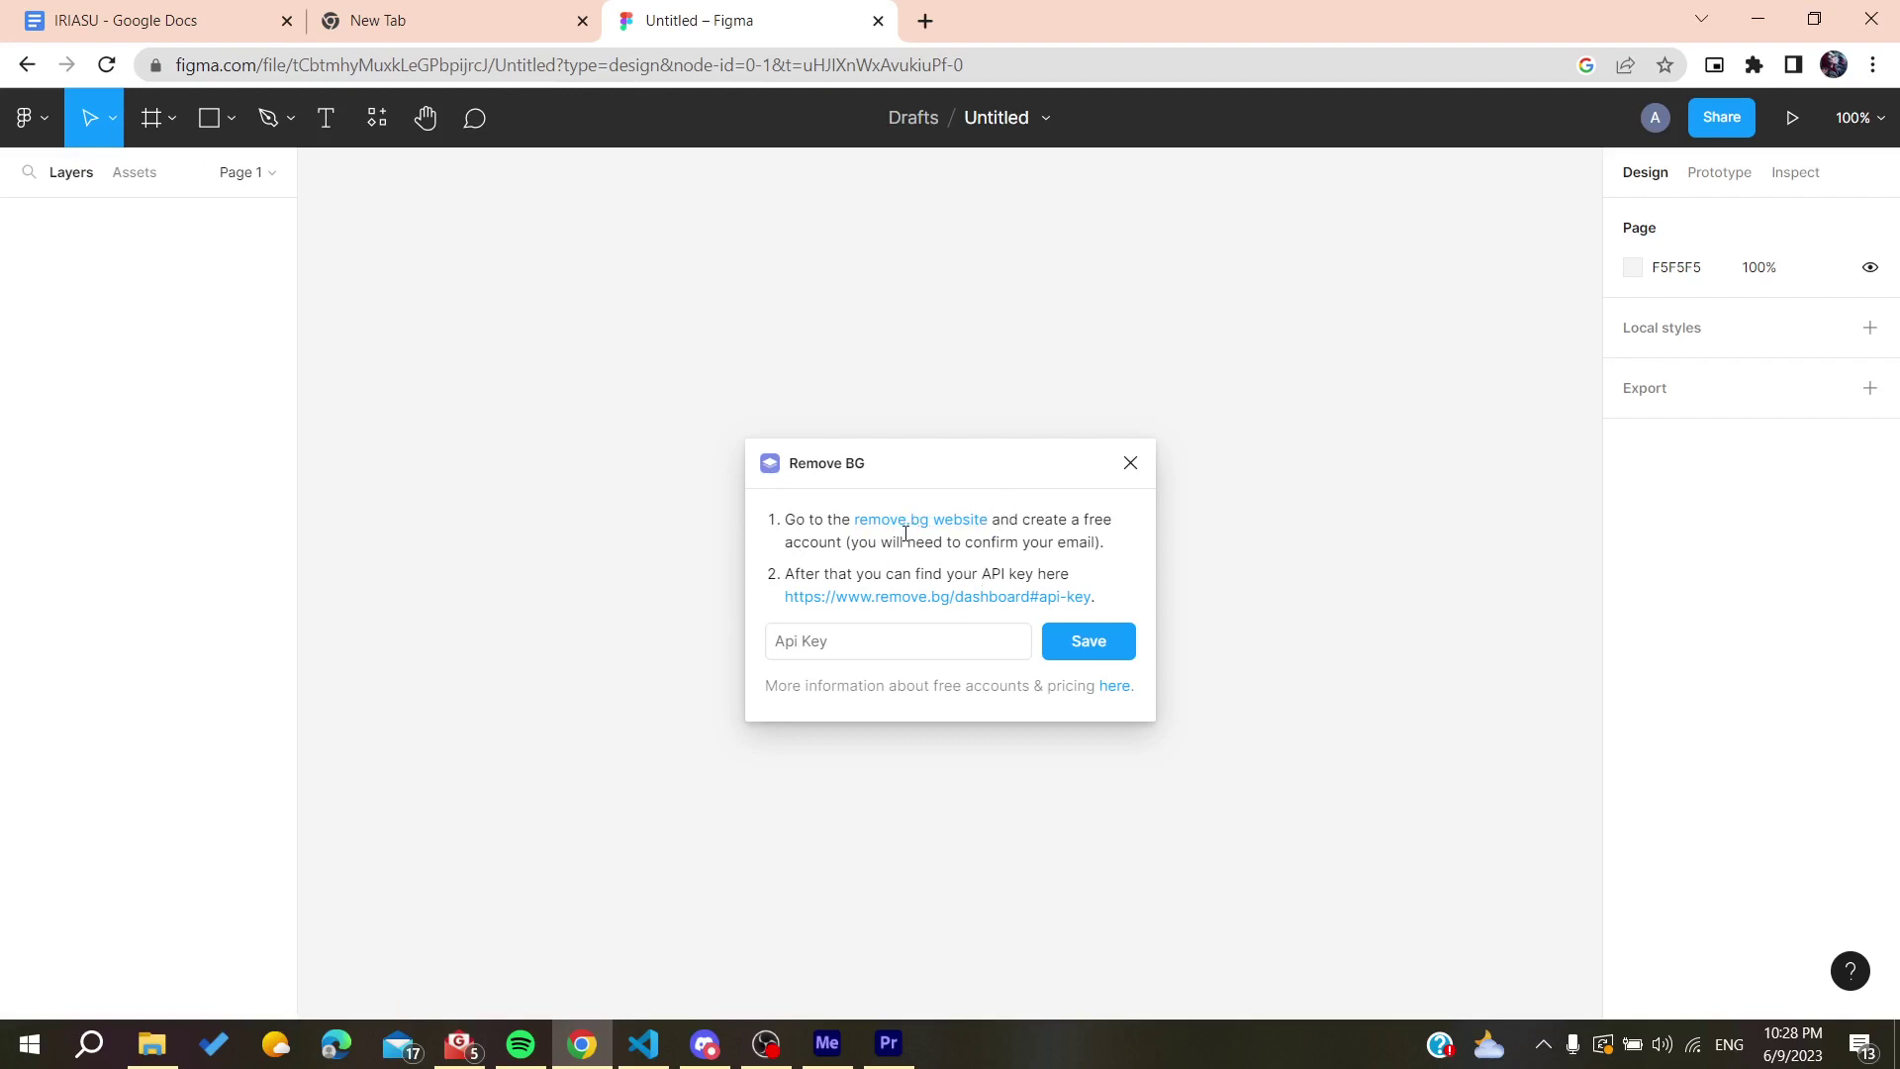
# Step: Follow the dialog's remove.bg website link and switch to the new remove.bg tab
pyautogui.click(904, 523)
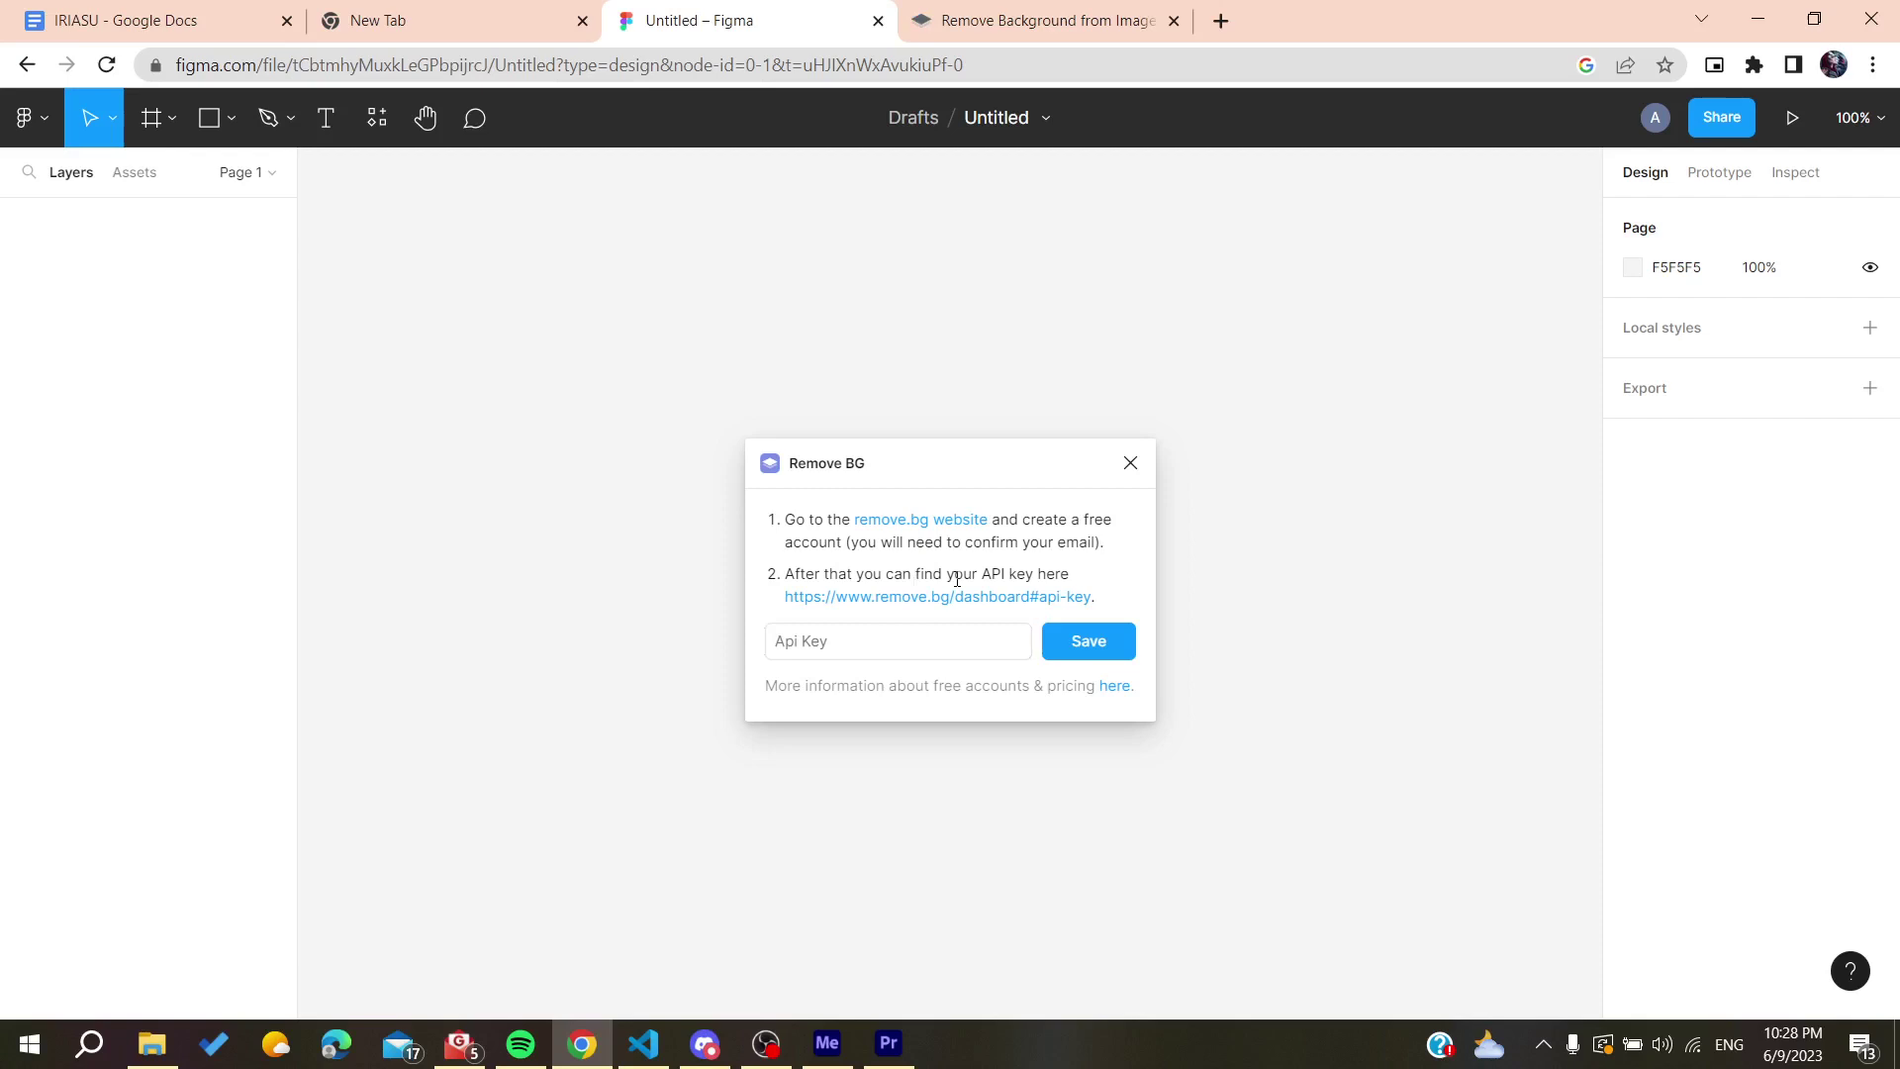
pyautogui.moveTo(930, 573); pyautogui.dragTo(1089, 580)
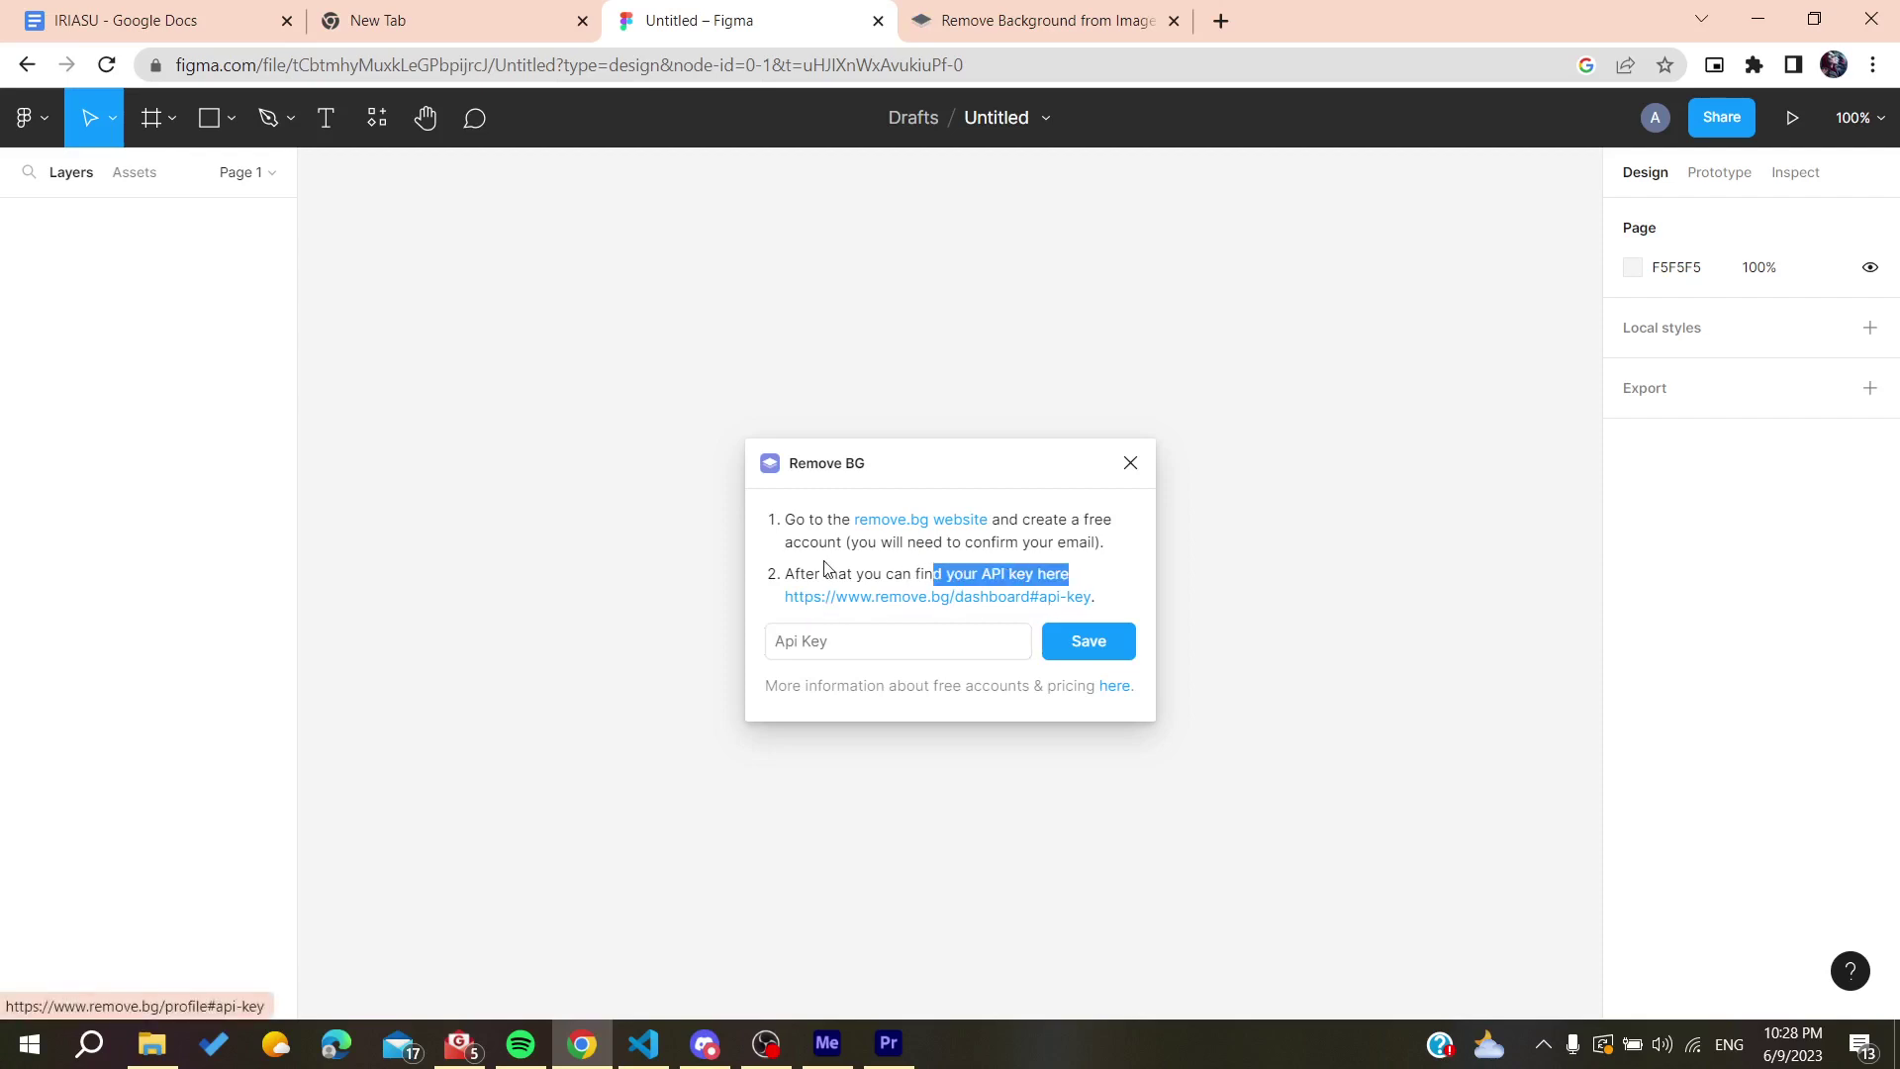
pyautogui.click(873, 520)
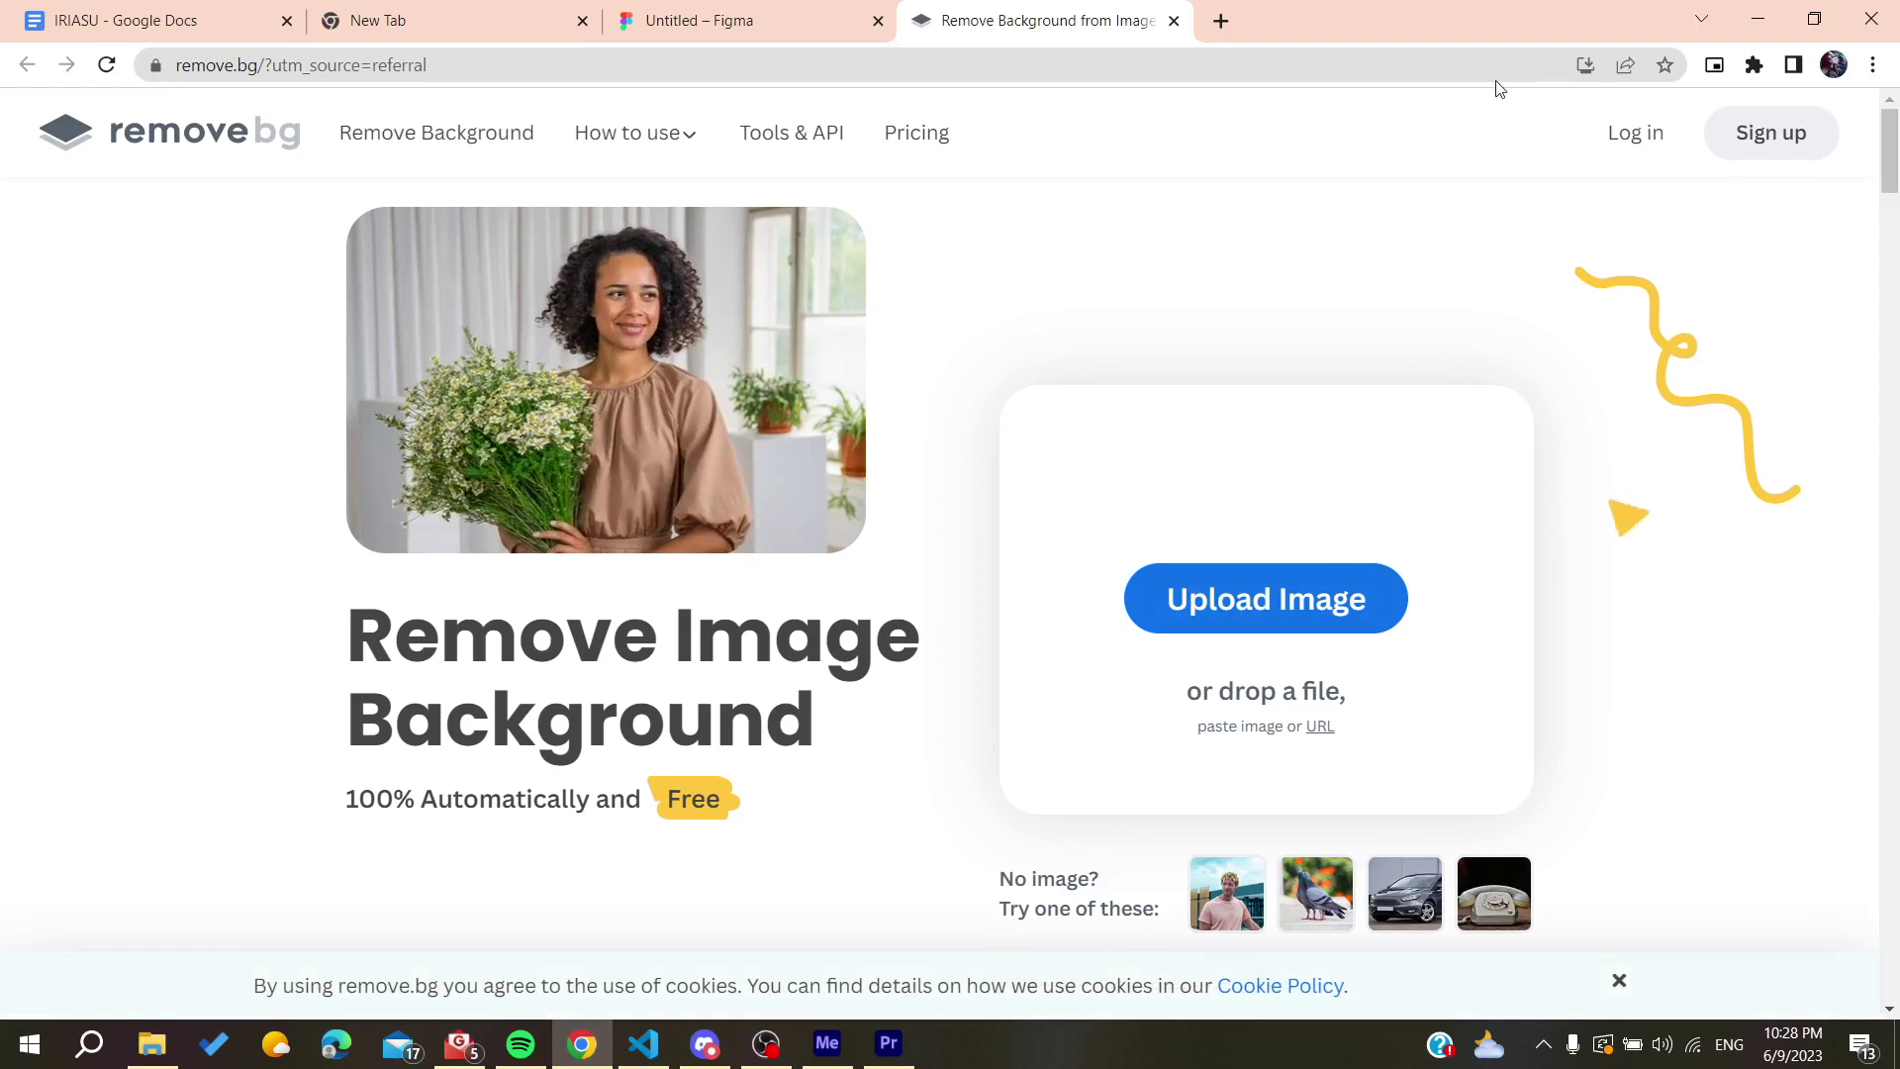
# Step: Sign up for remove.bg with the Google account, agreeing to the terms
pyautogui.click(1776, 132)
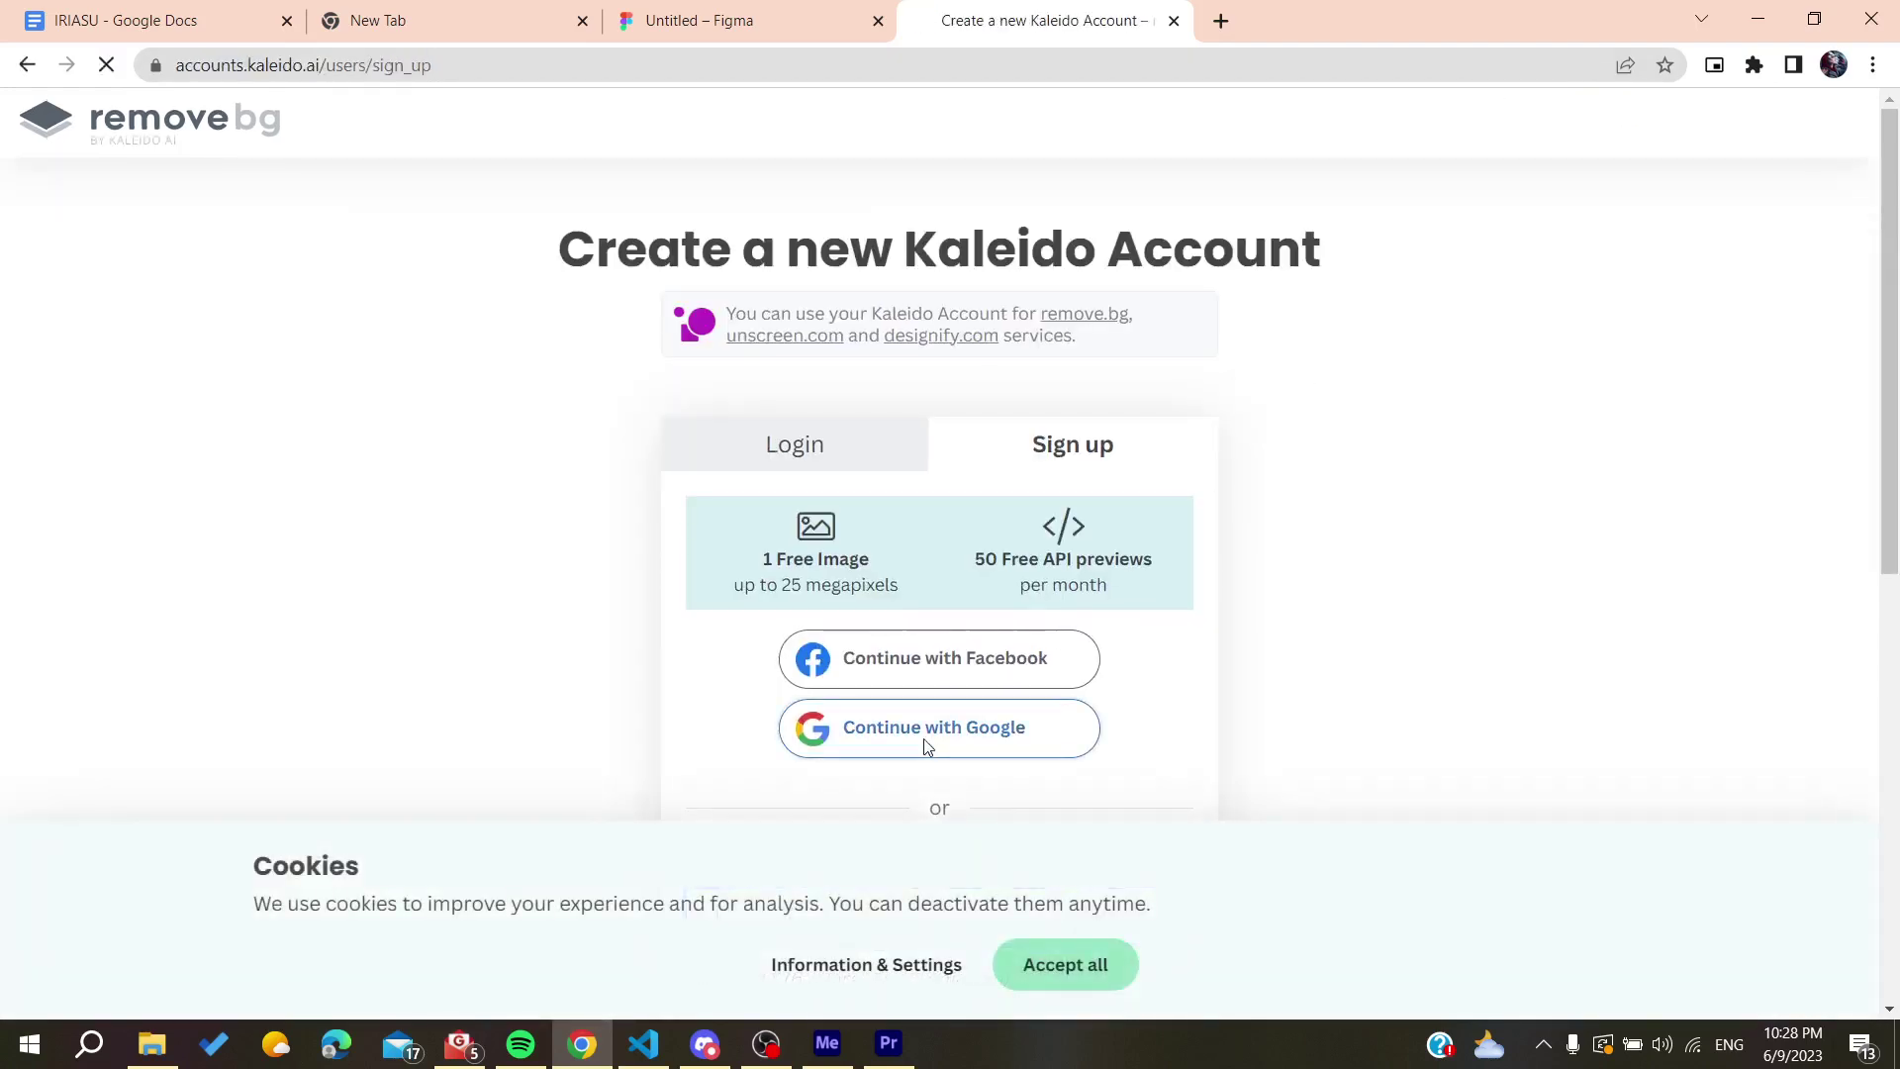
pyautogui.click(925, 744)
pyautogui.click(777, 562)
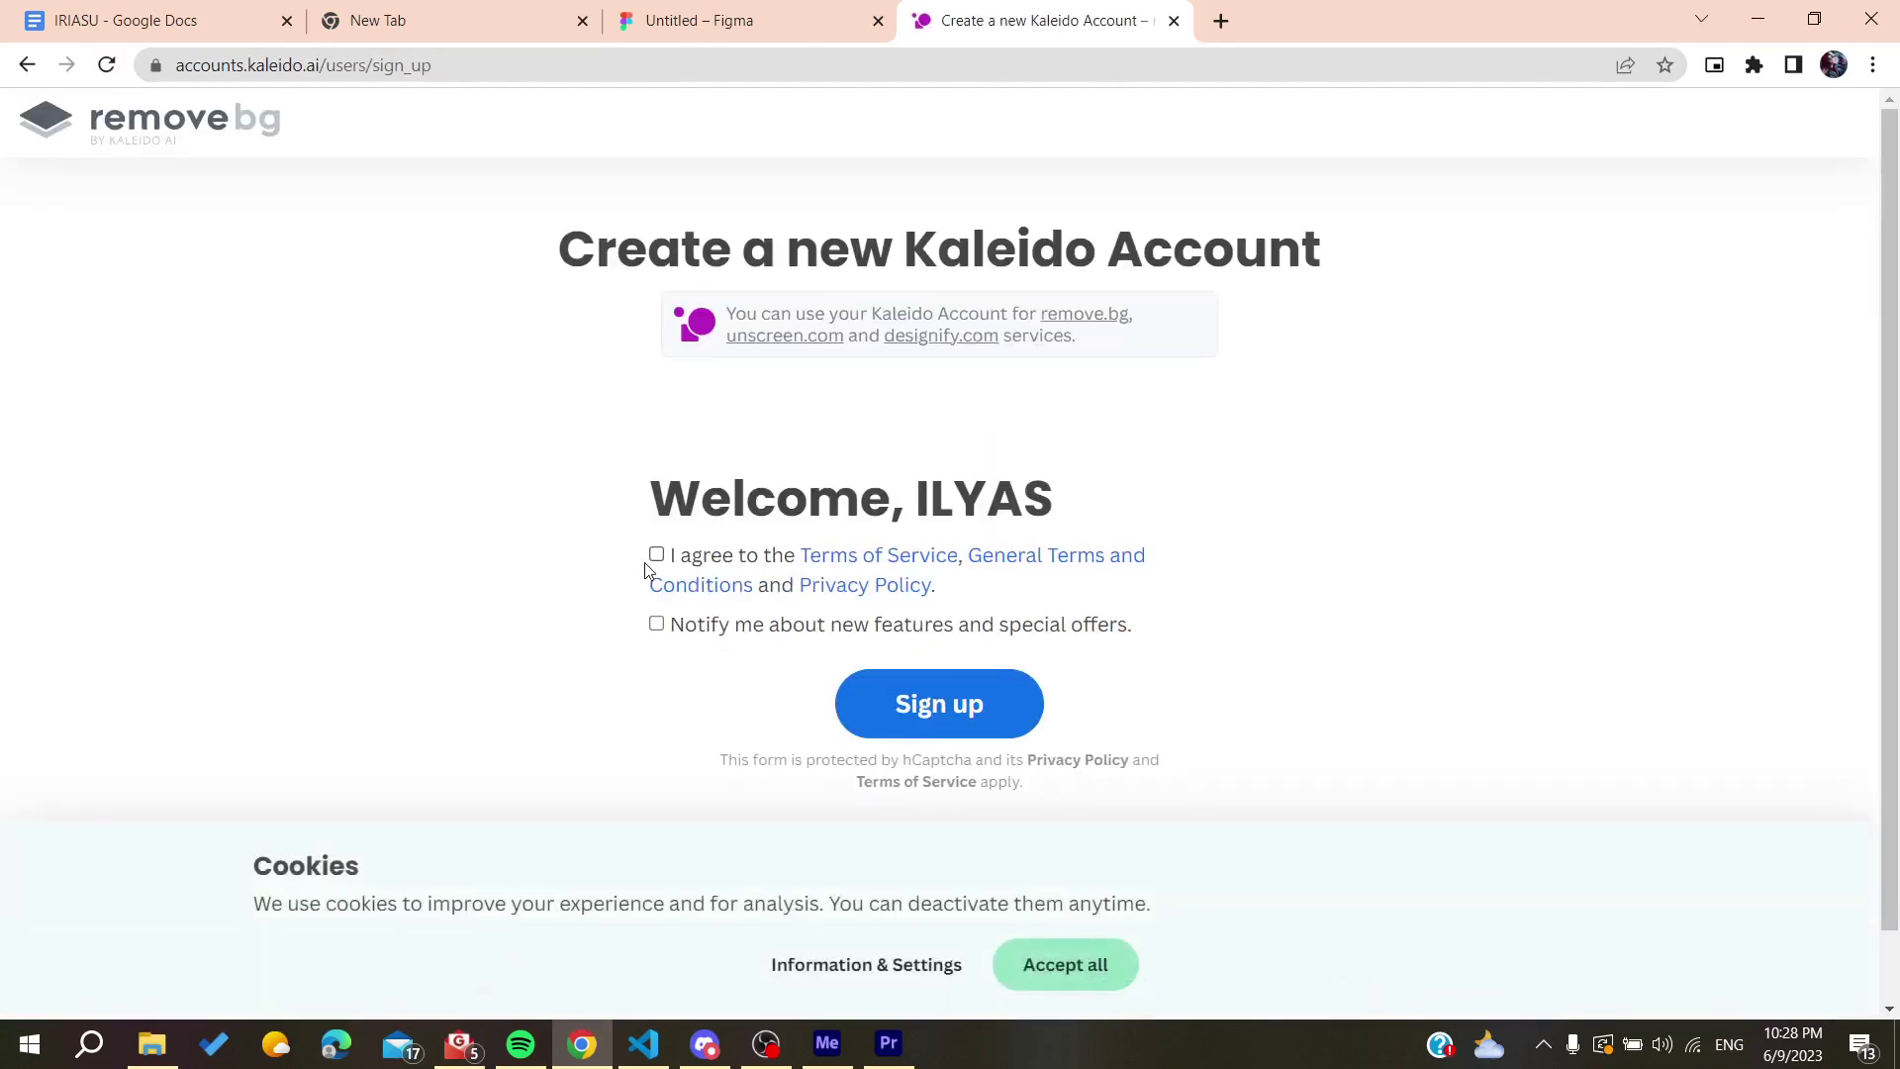
pyautogui.click(657, 555)
pyautogui.scroll(-1, 712, 691)
pyautogui.click(896, 646)
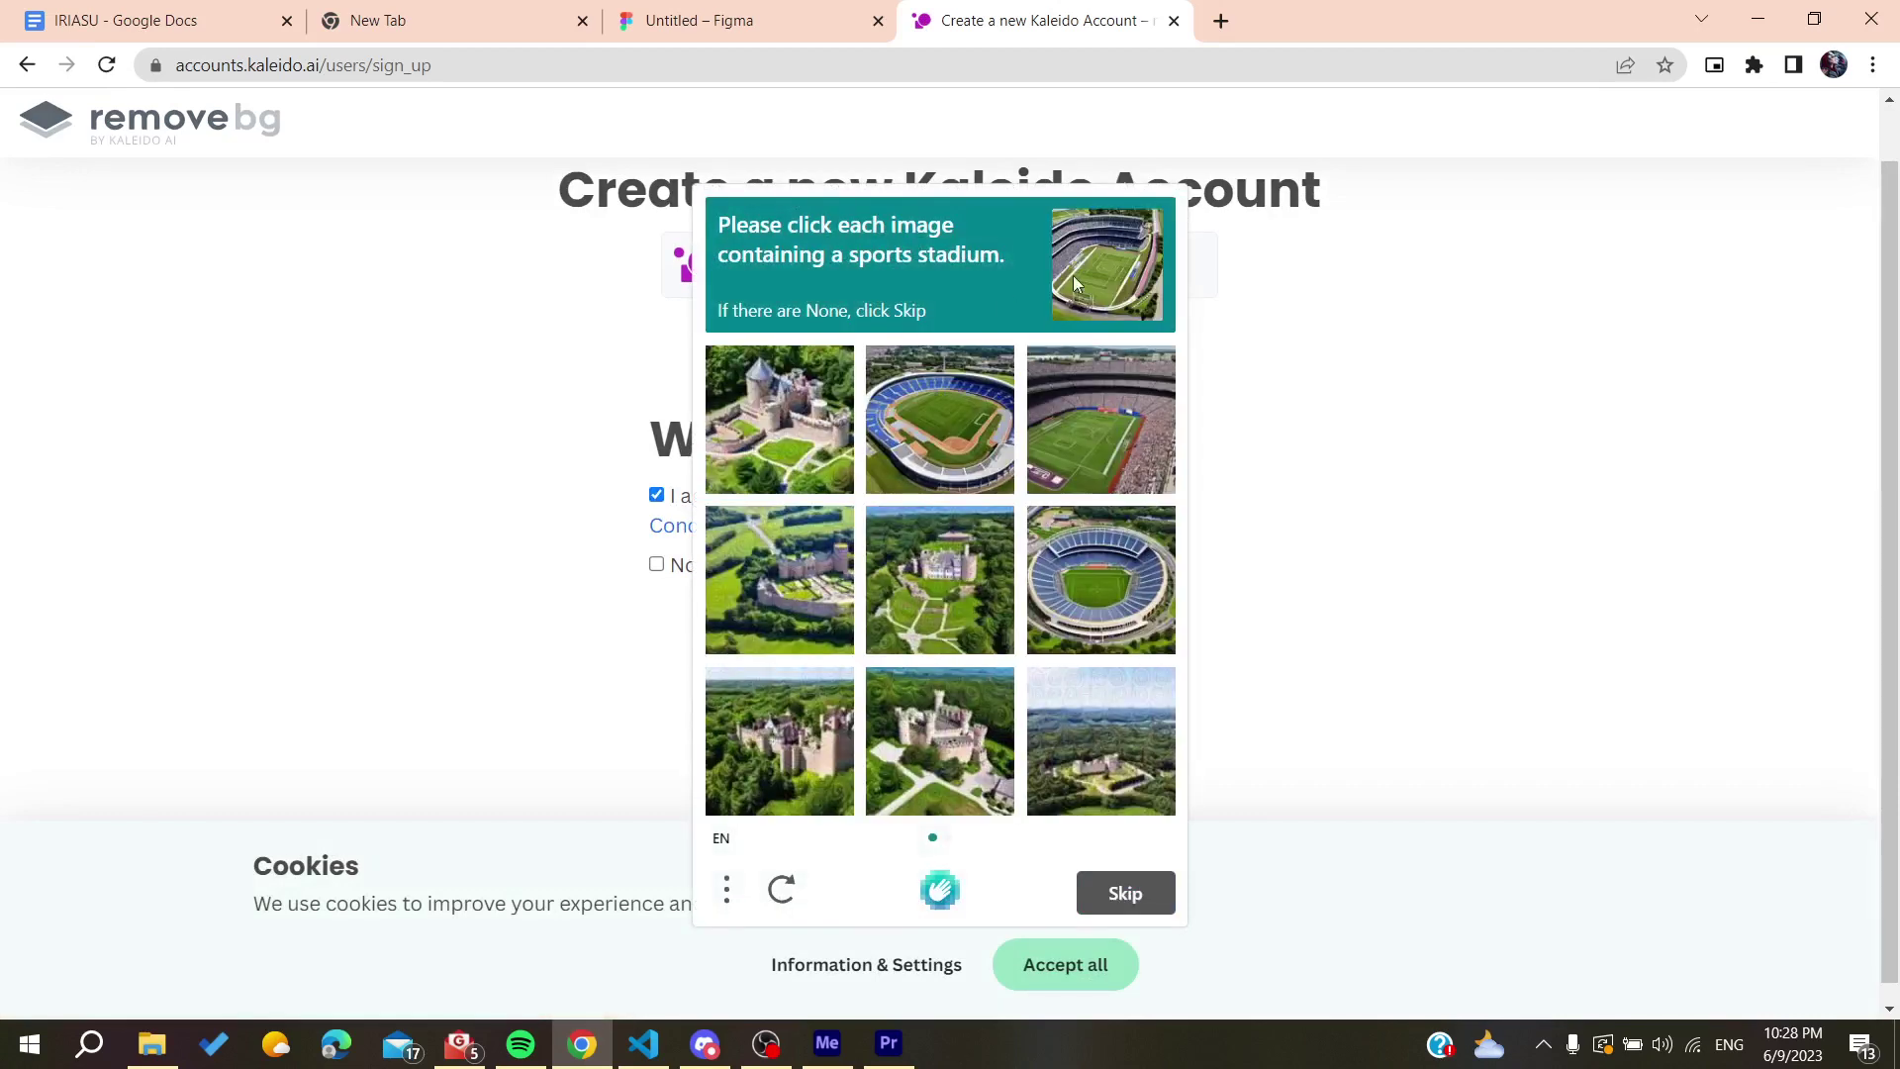
# Step: Select the stadium pictures in both hCaptcha rounds and verify to finish sign-up
pyautogui.click(930, 396)
pyautogui.click(1099, 574)
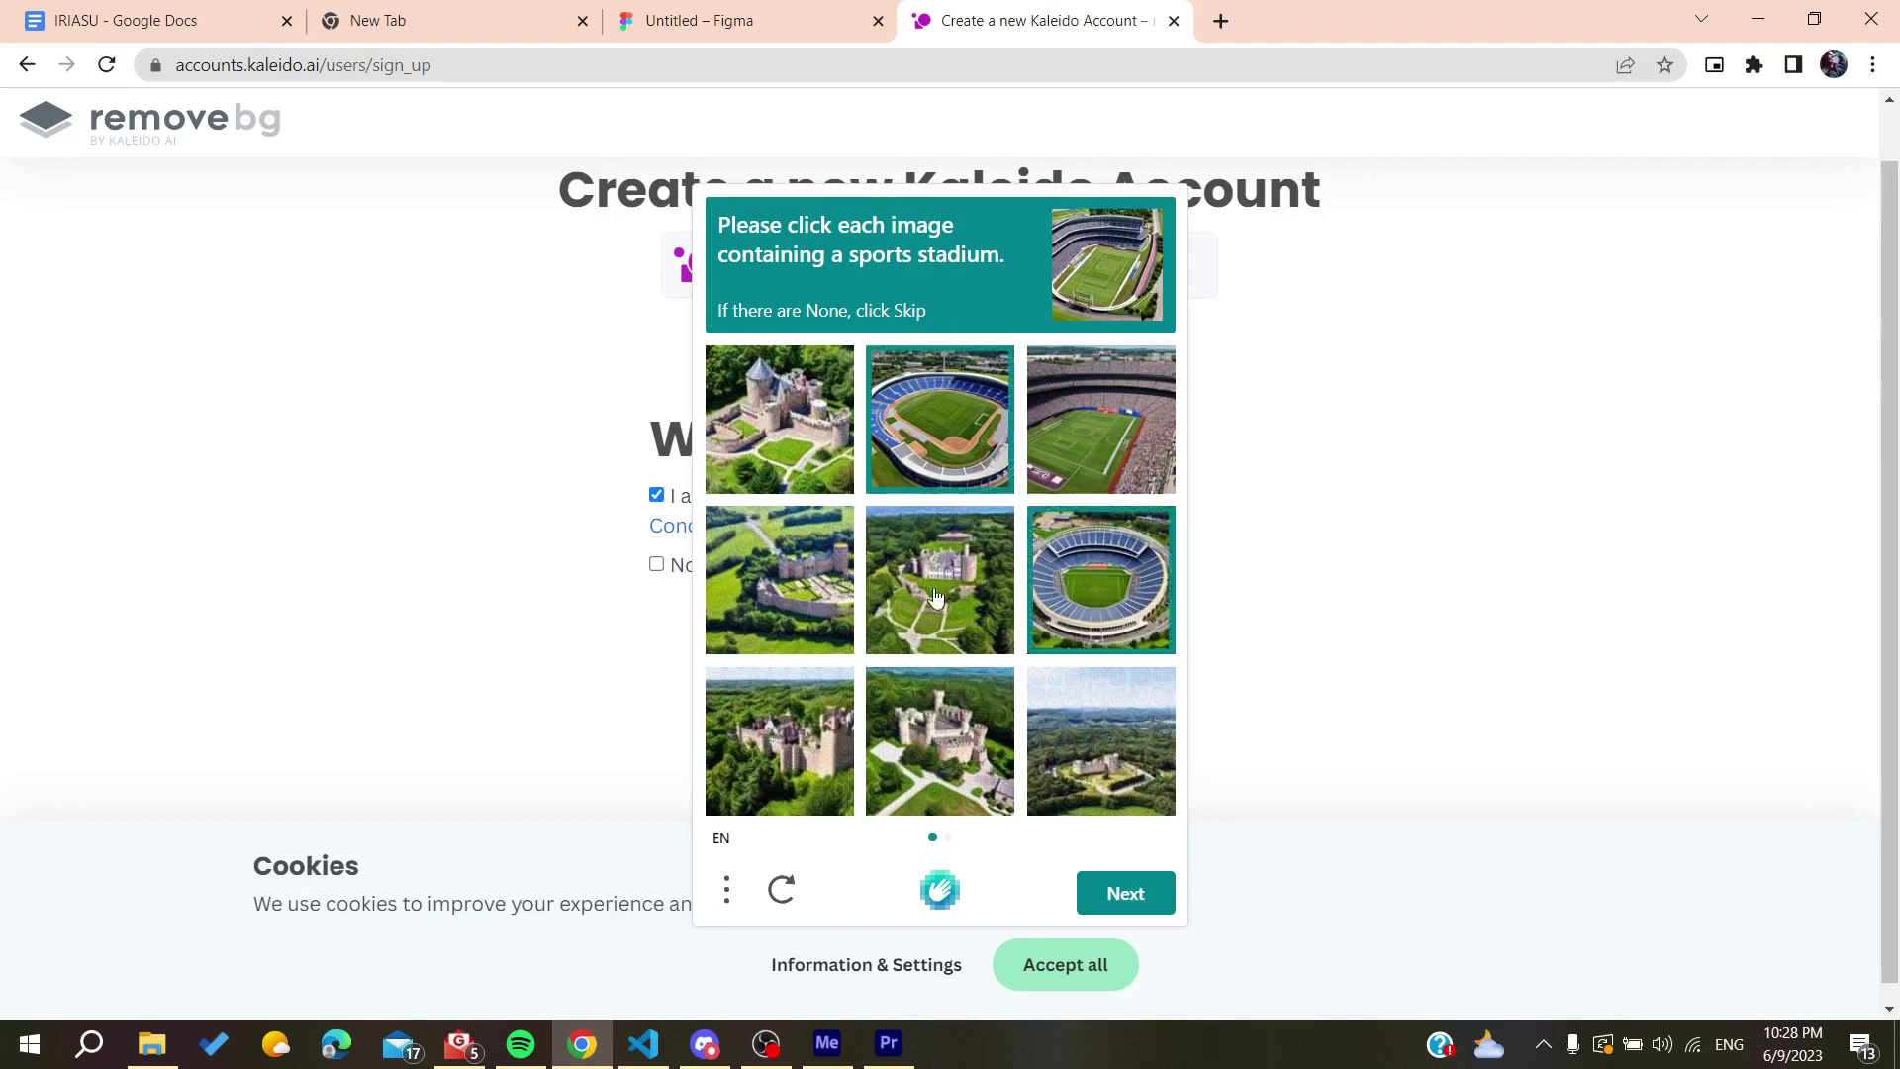
pyautogui.click(1091, 465)
pyautogui.click(1091, 896)
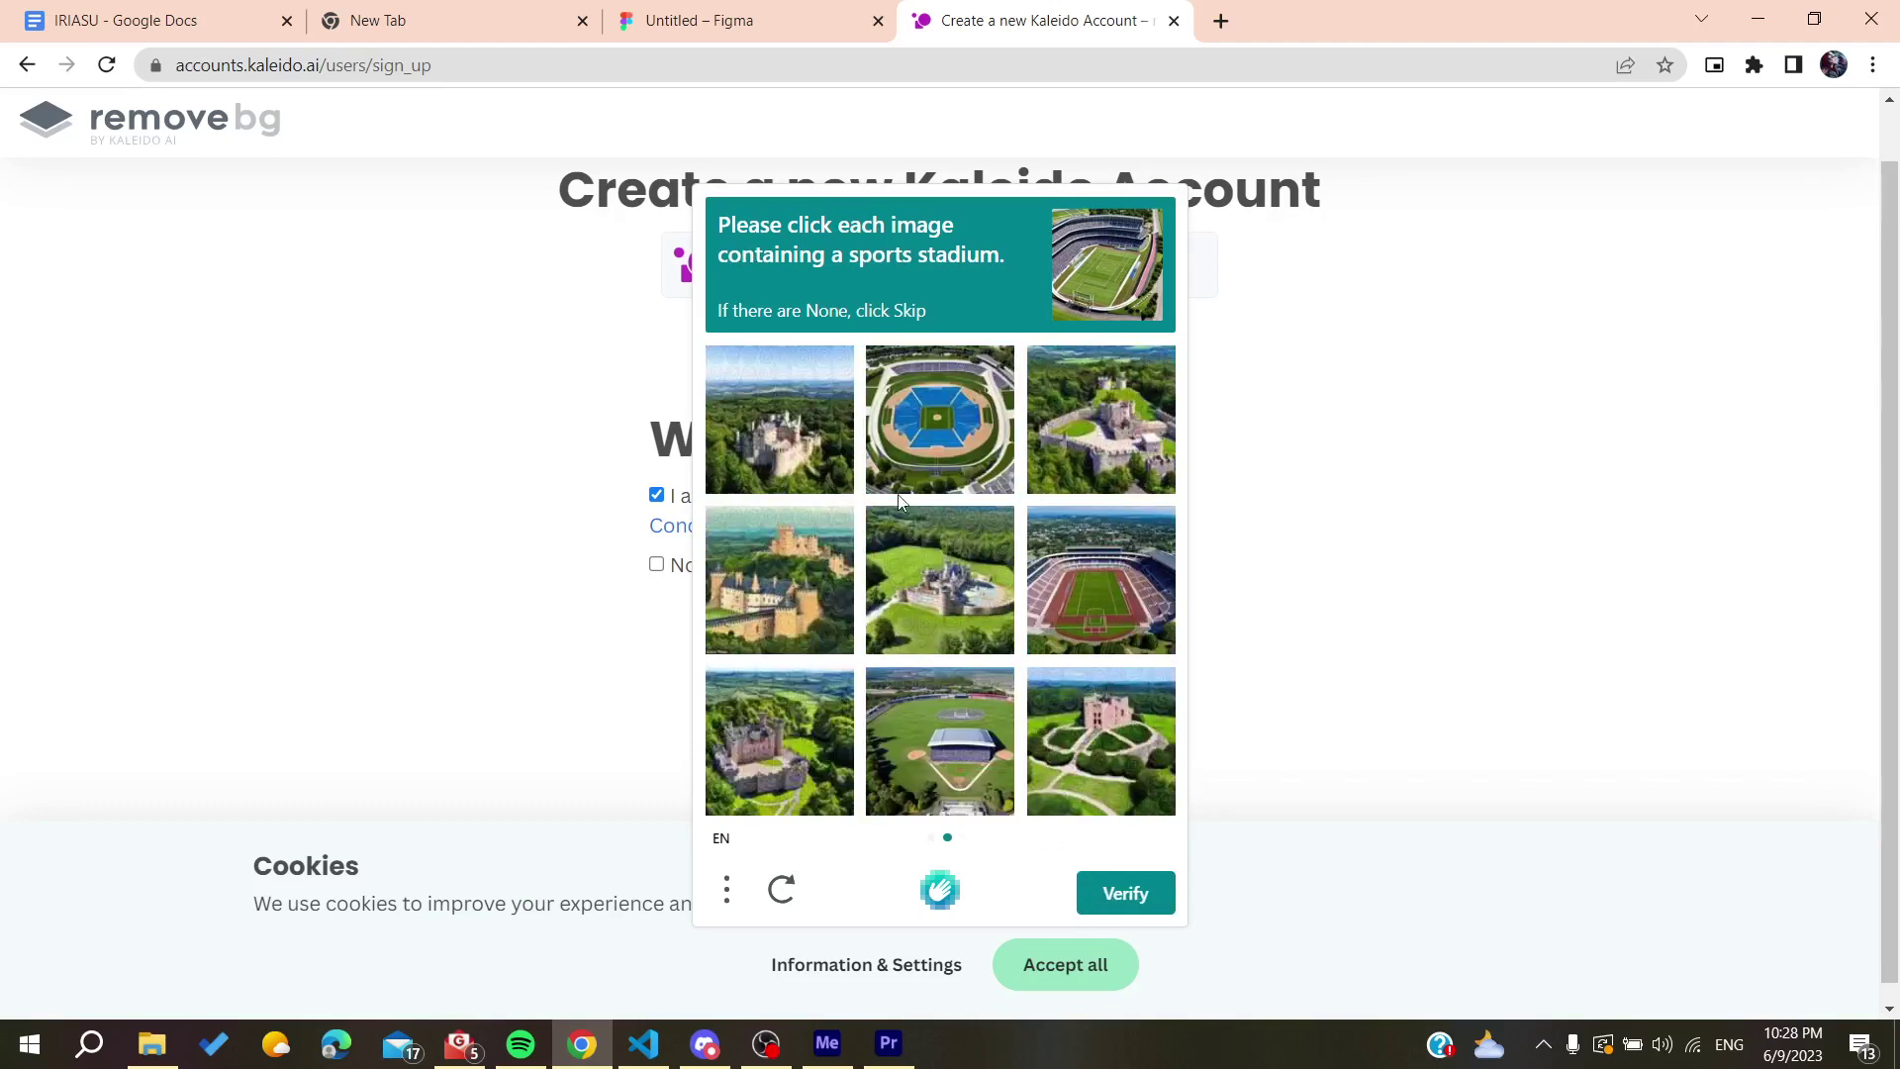
pyautogui.click(948, 432)
pyautogui.click(1116, 603)
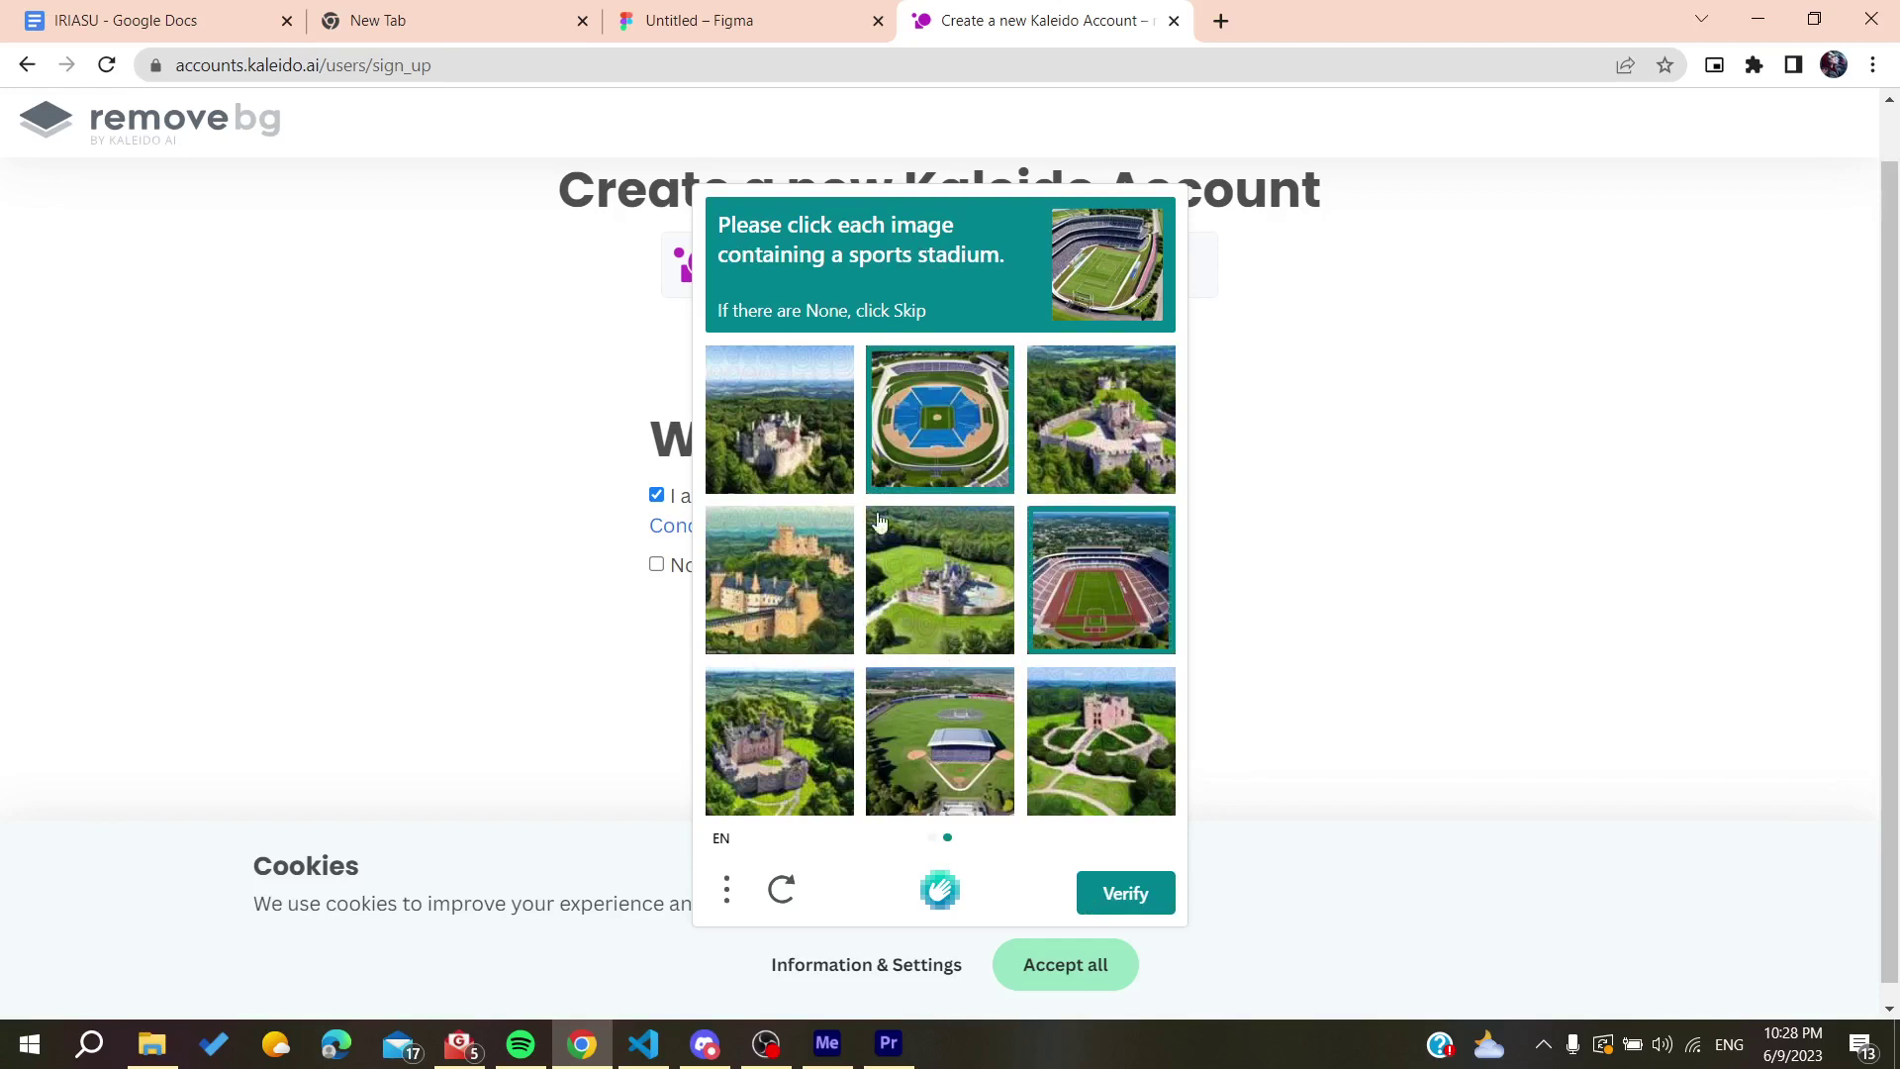
pyautogui.click(1121, 896)
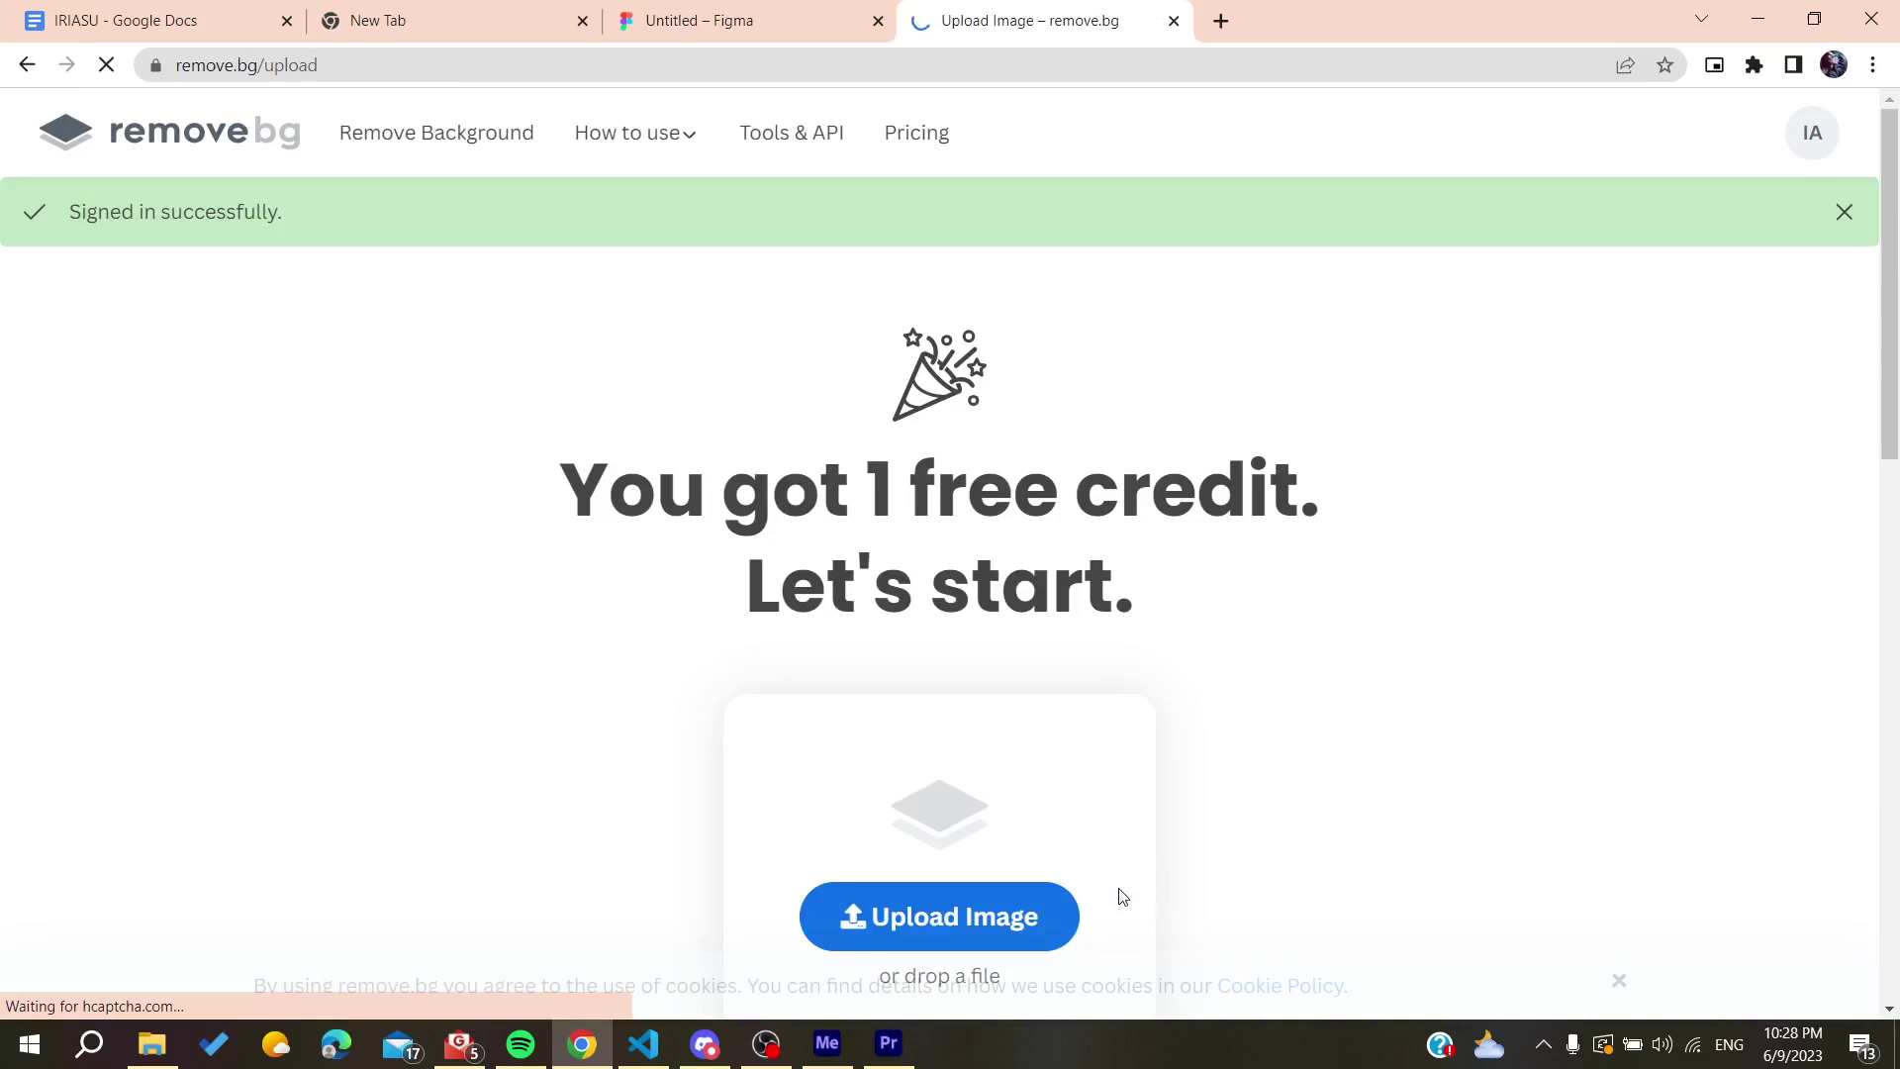
# Step: Create a remove.bg API key labelled 'api', copy it, and save the changes
pyautogui.click(767, 15)
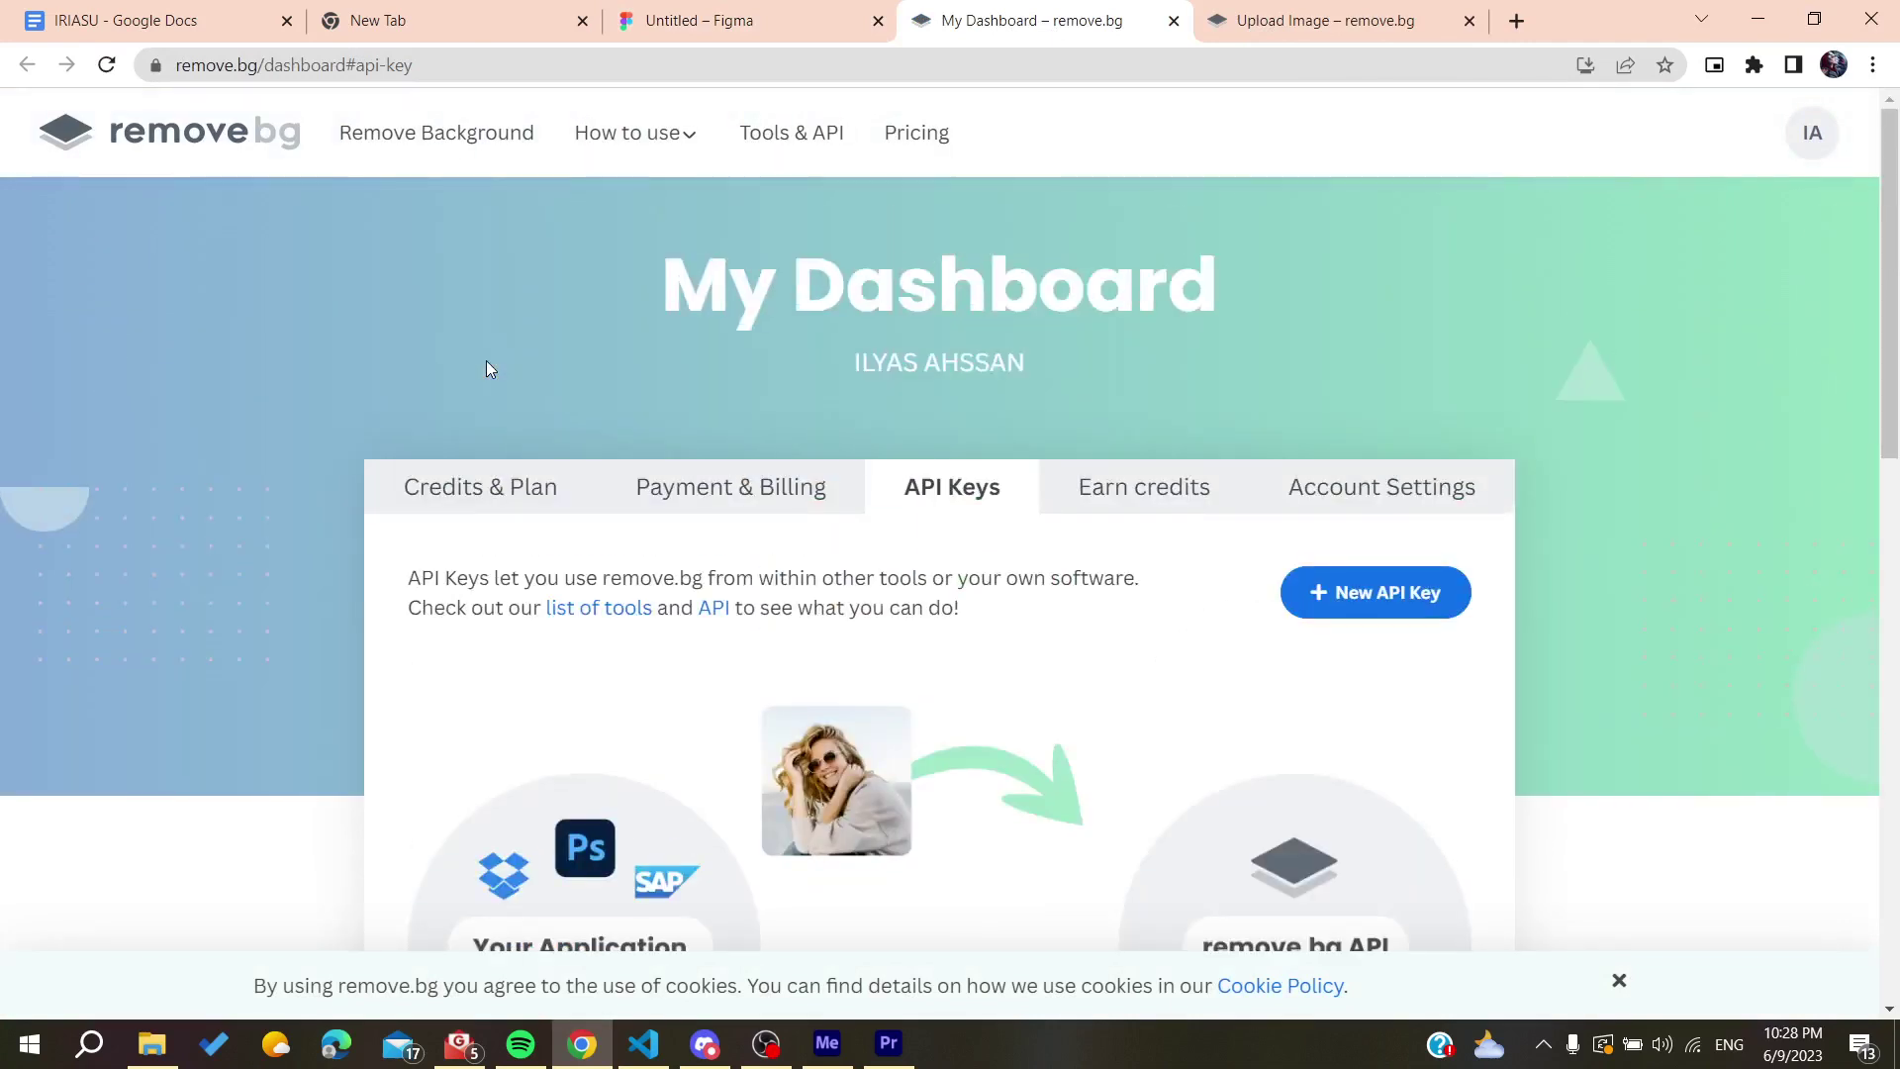
pyautogui.moveTo(658, 287); pyautogui.dragTo(597, 484)
pyautogui.scroll(-2, 598, 484)
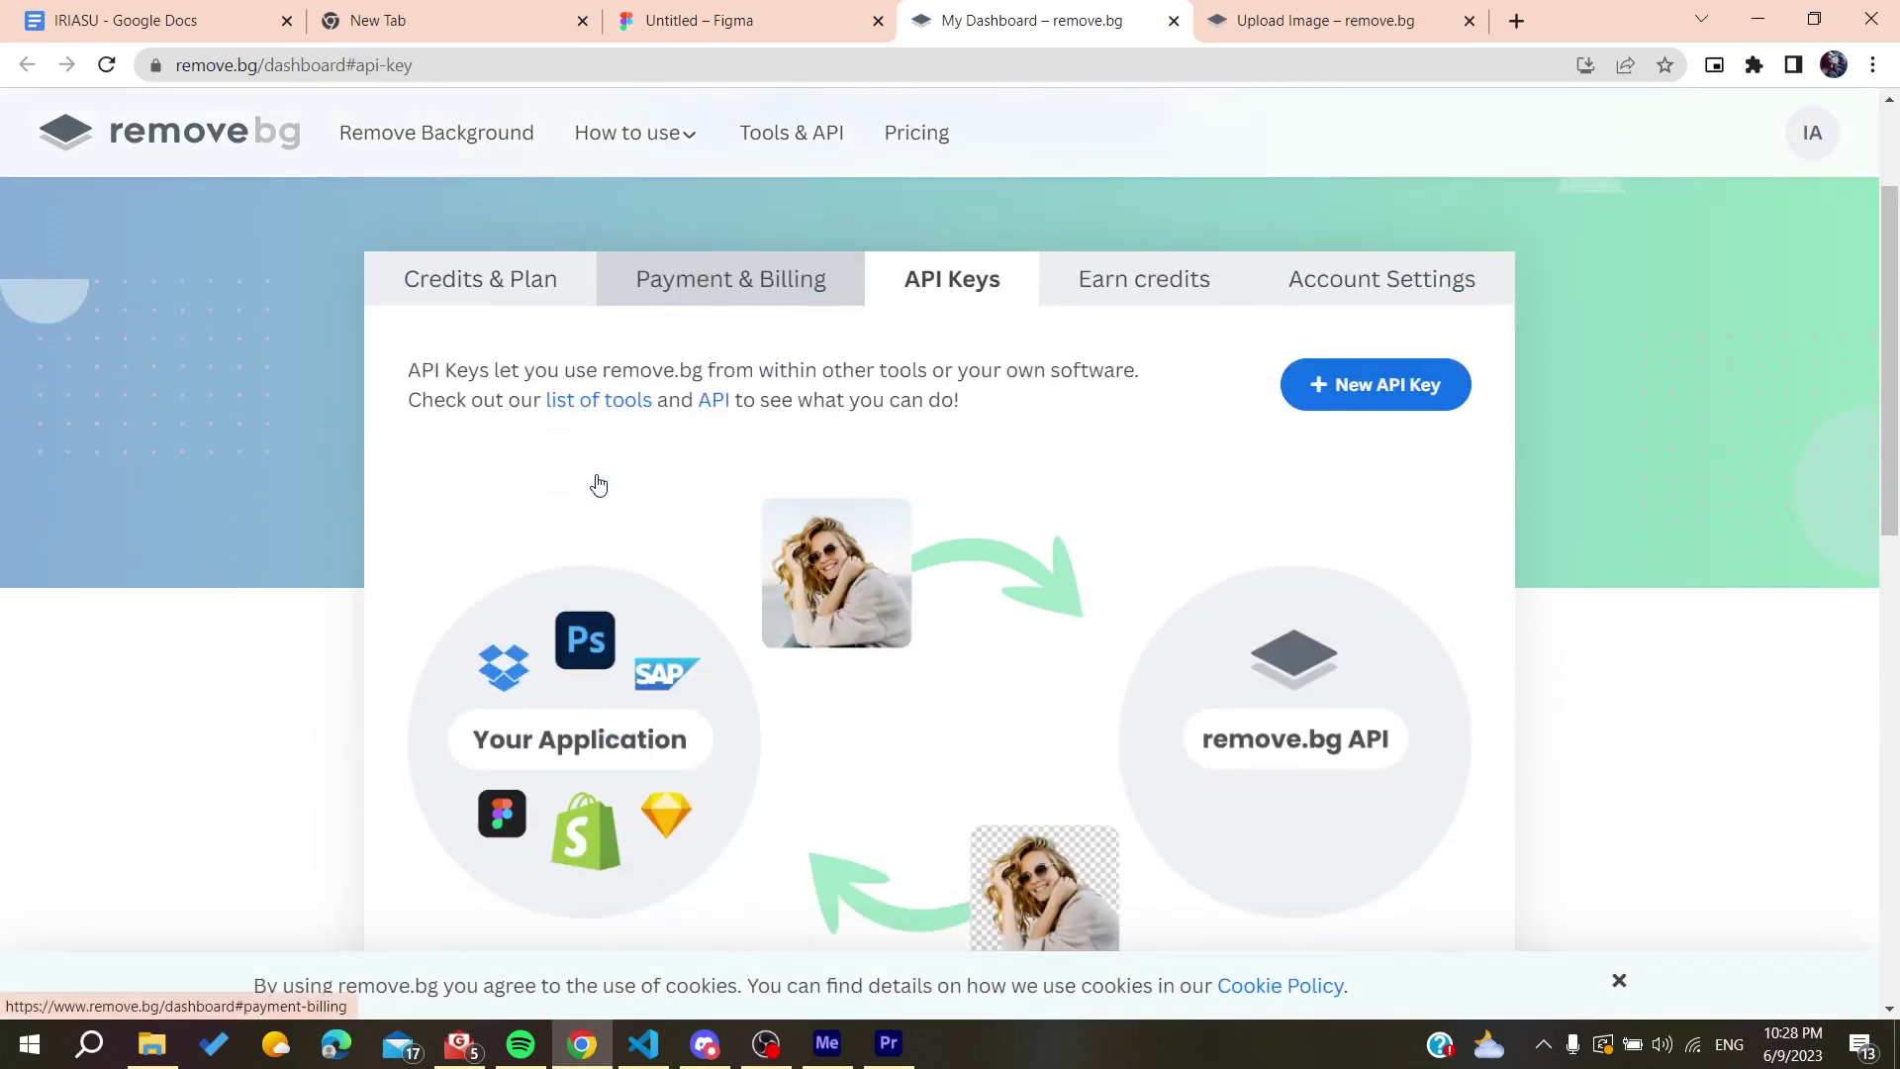
pyautogui.click(1342, 380)
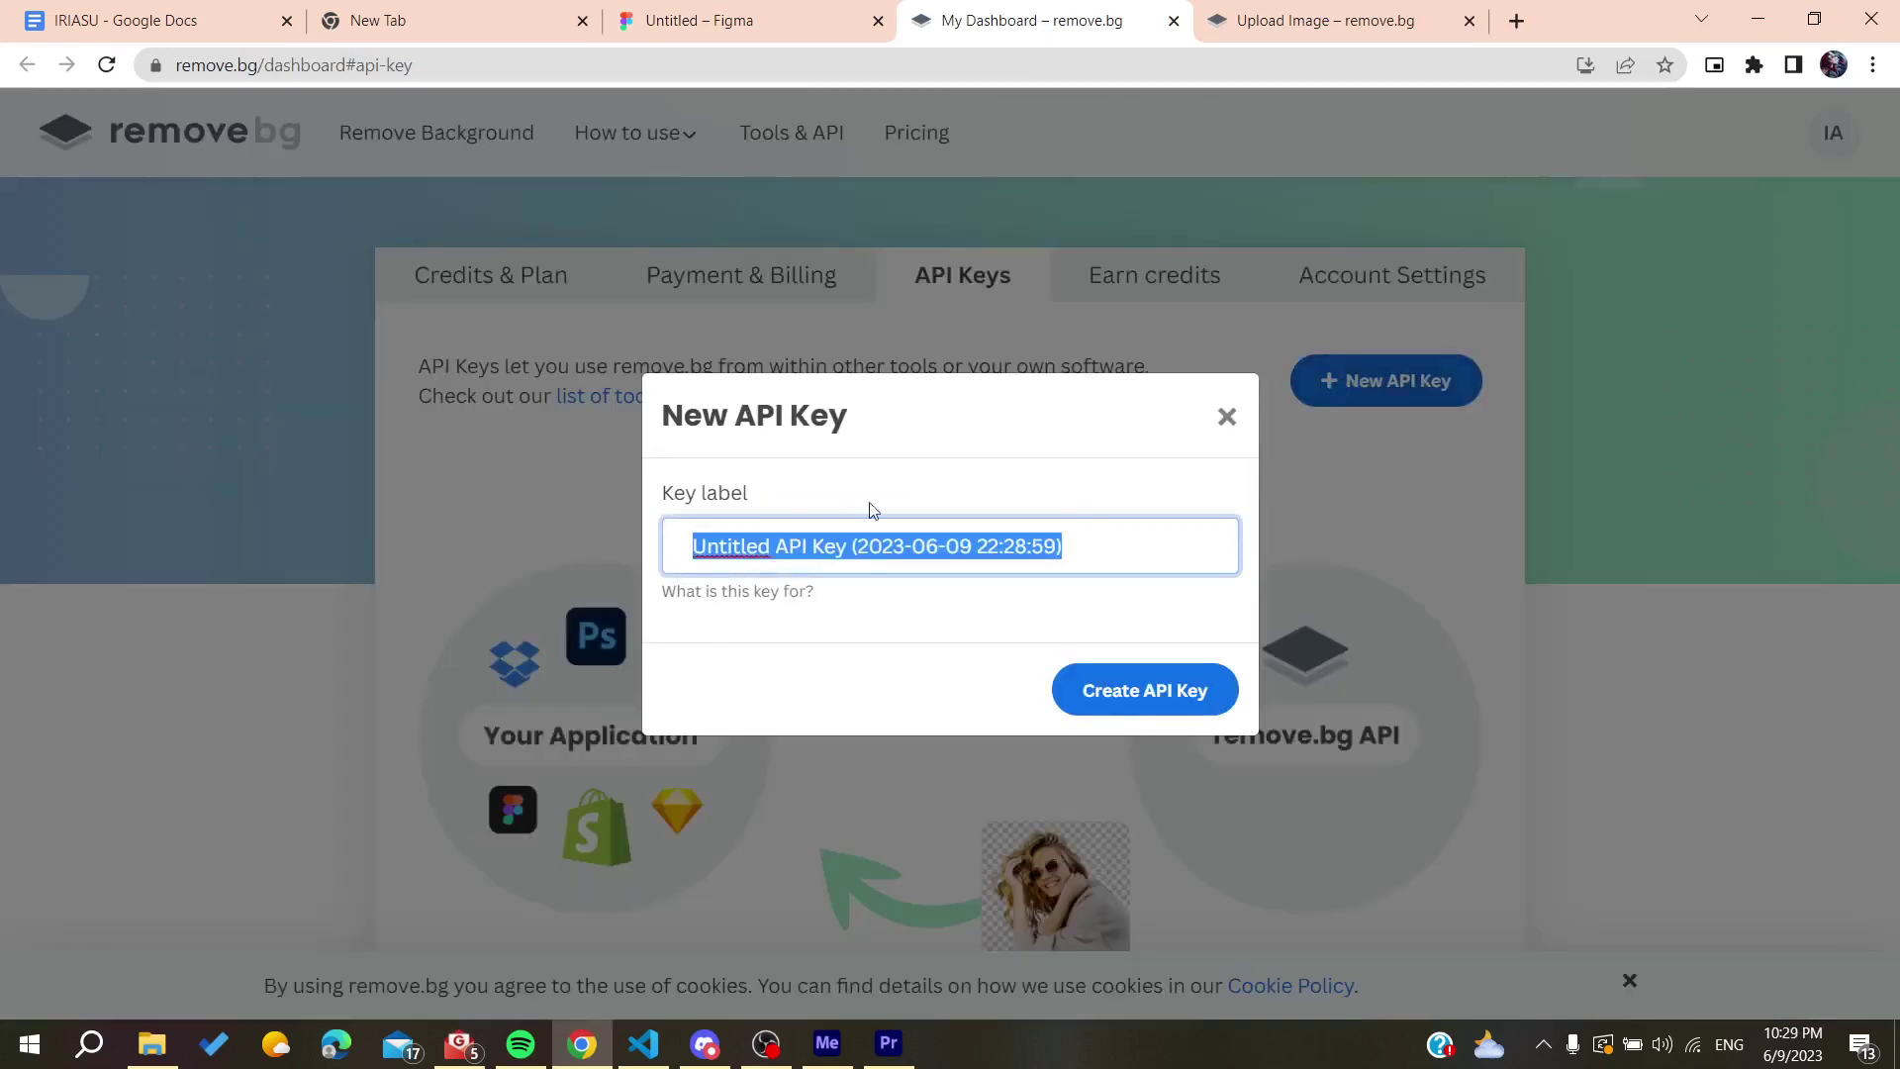
pyautogui.write('api')
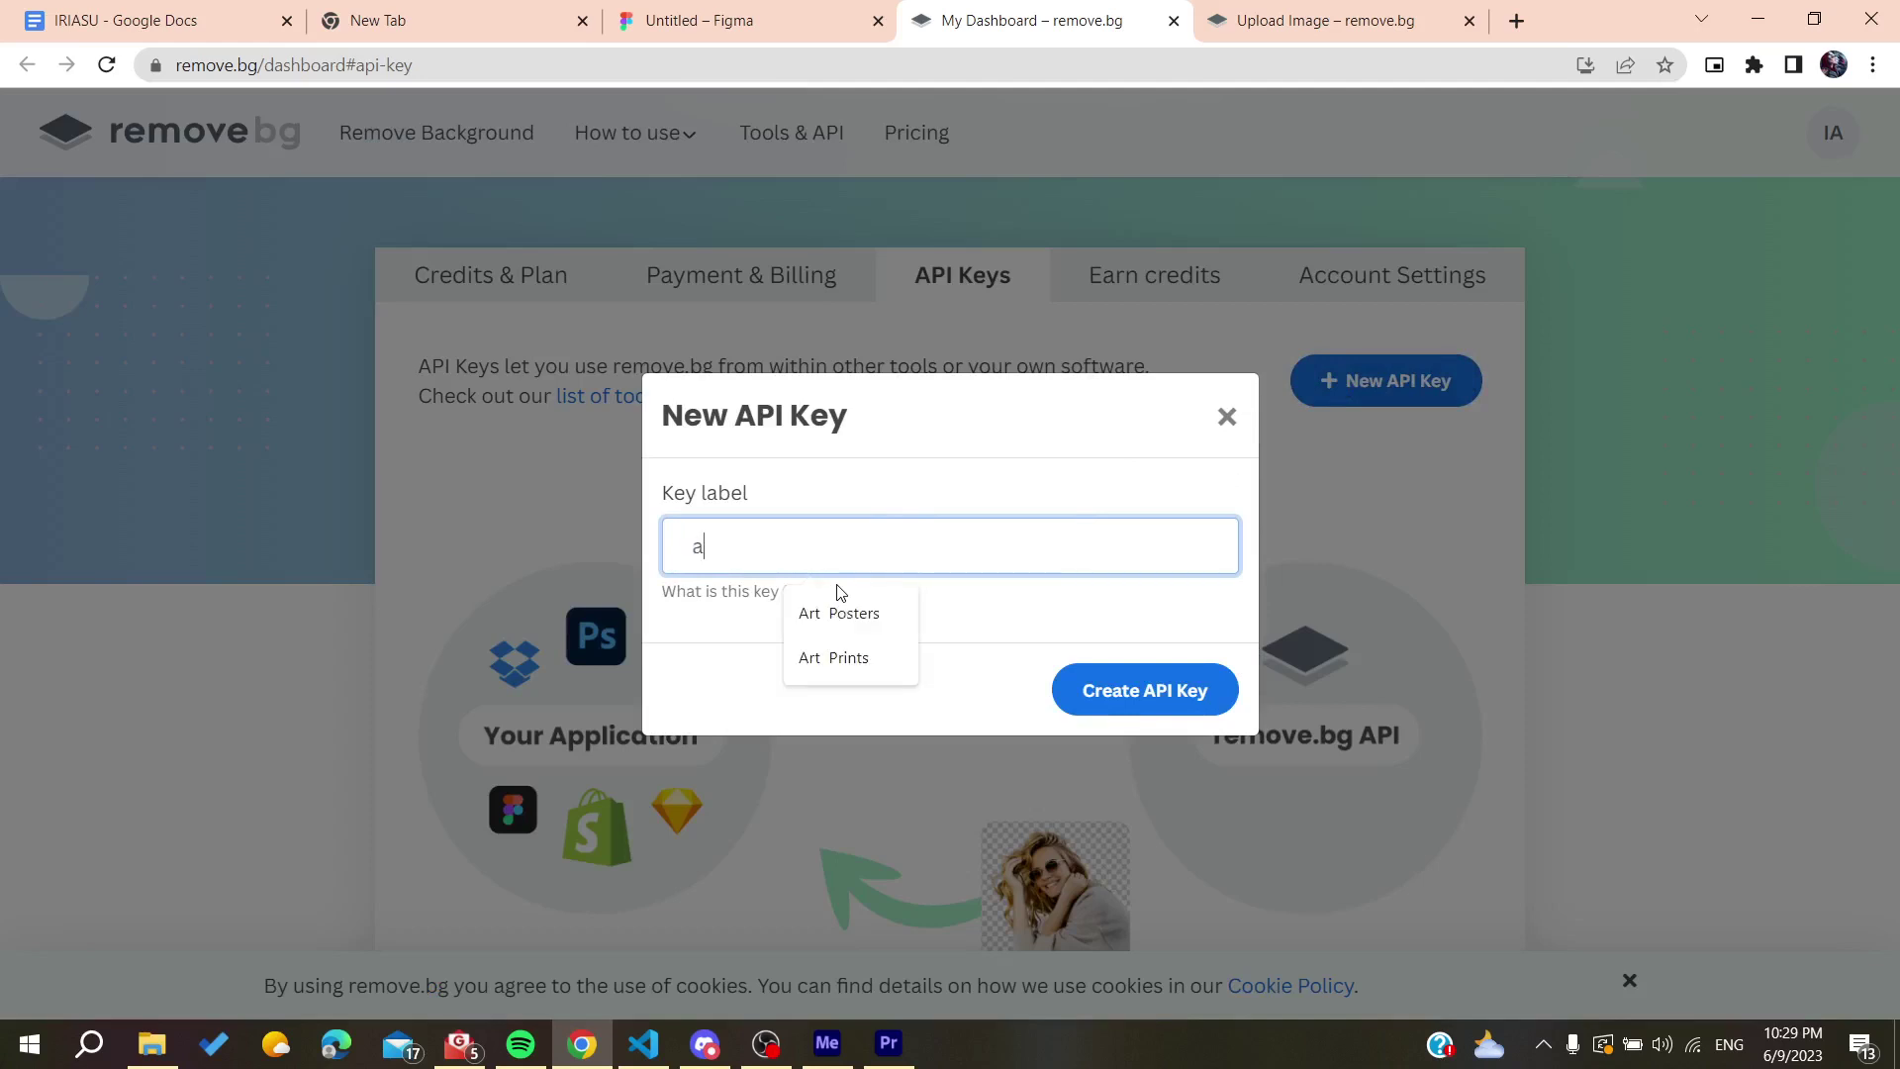
pyautogui.click(1099, 687)
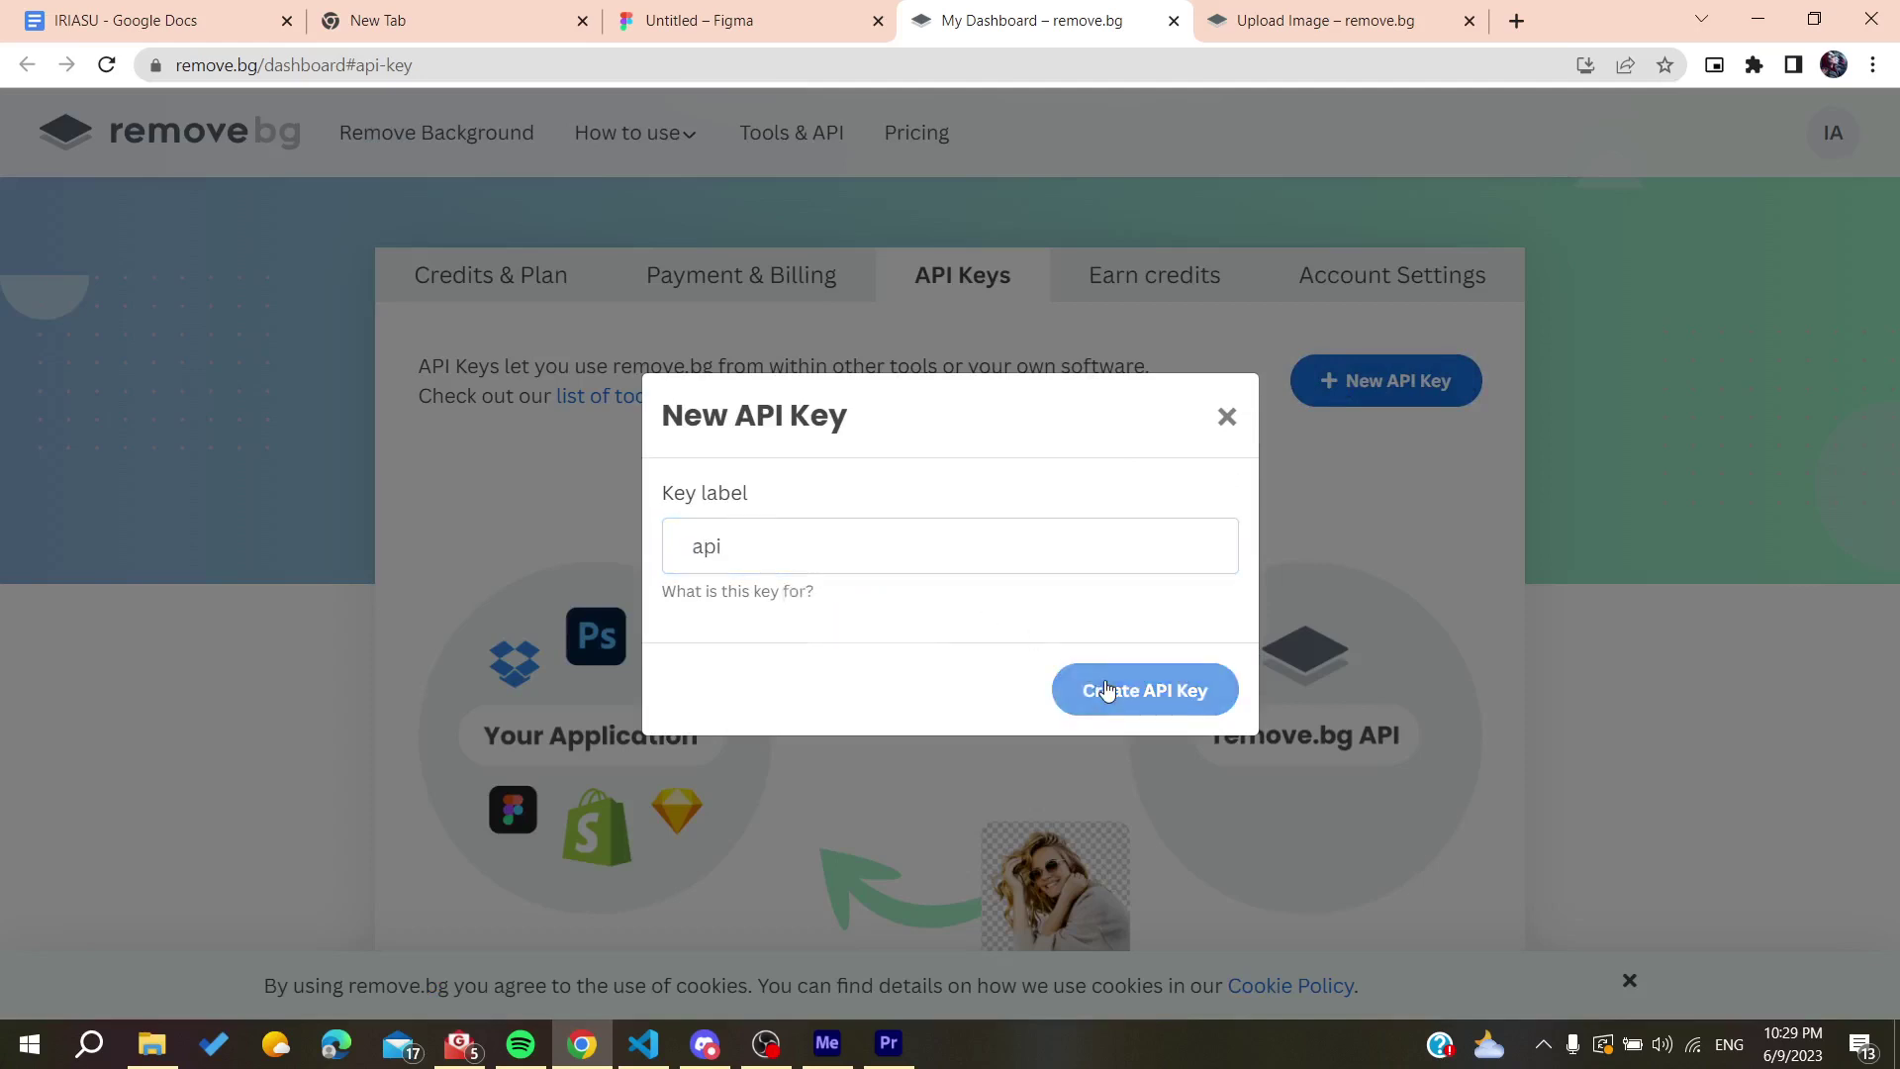
pyautogui.click(1138, 653)
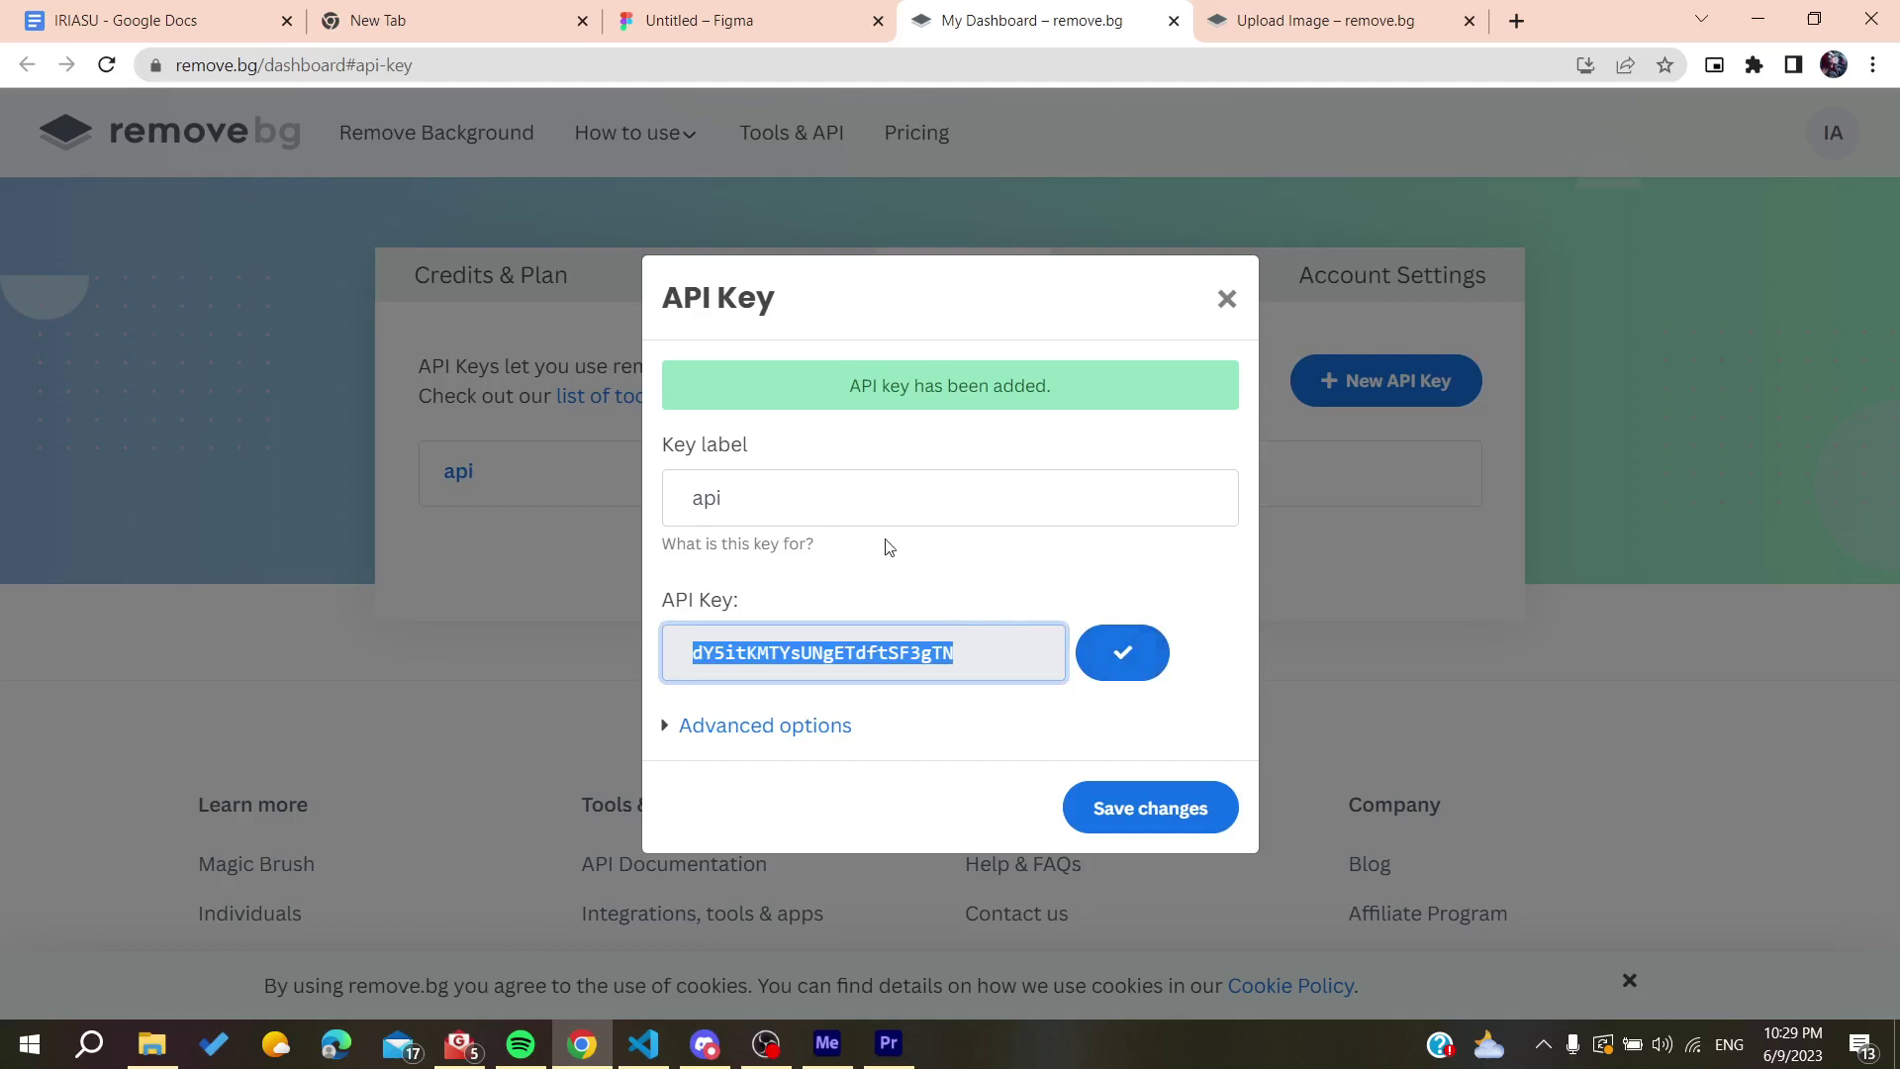
pyautogui.click(1125, 809)
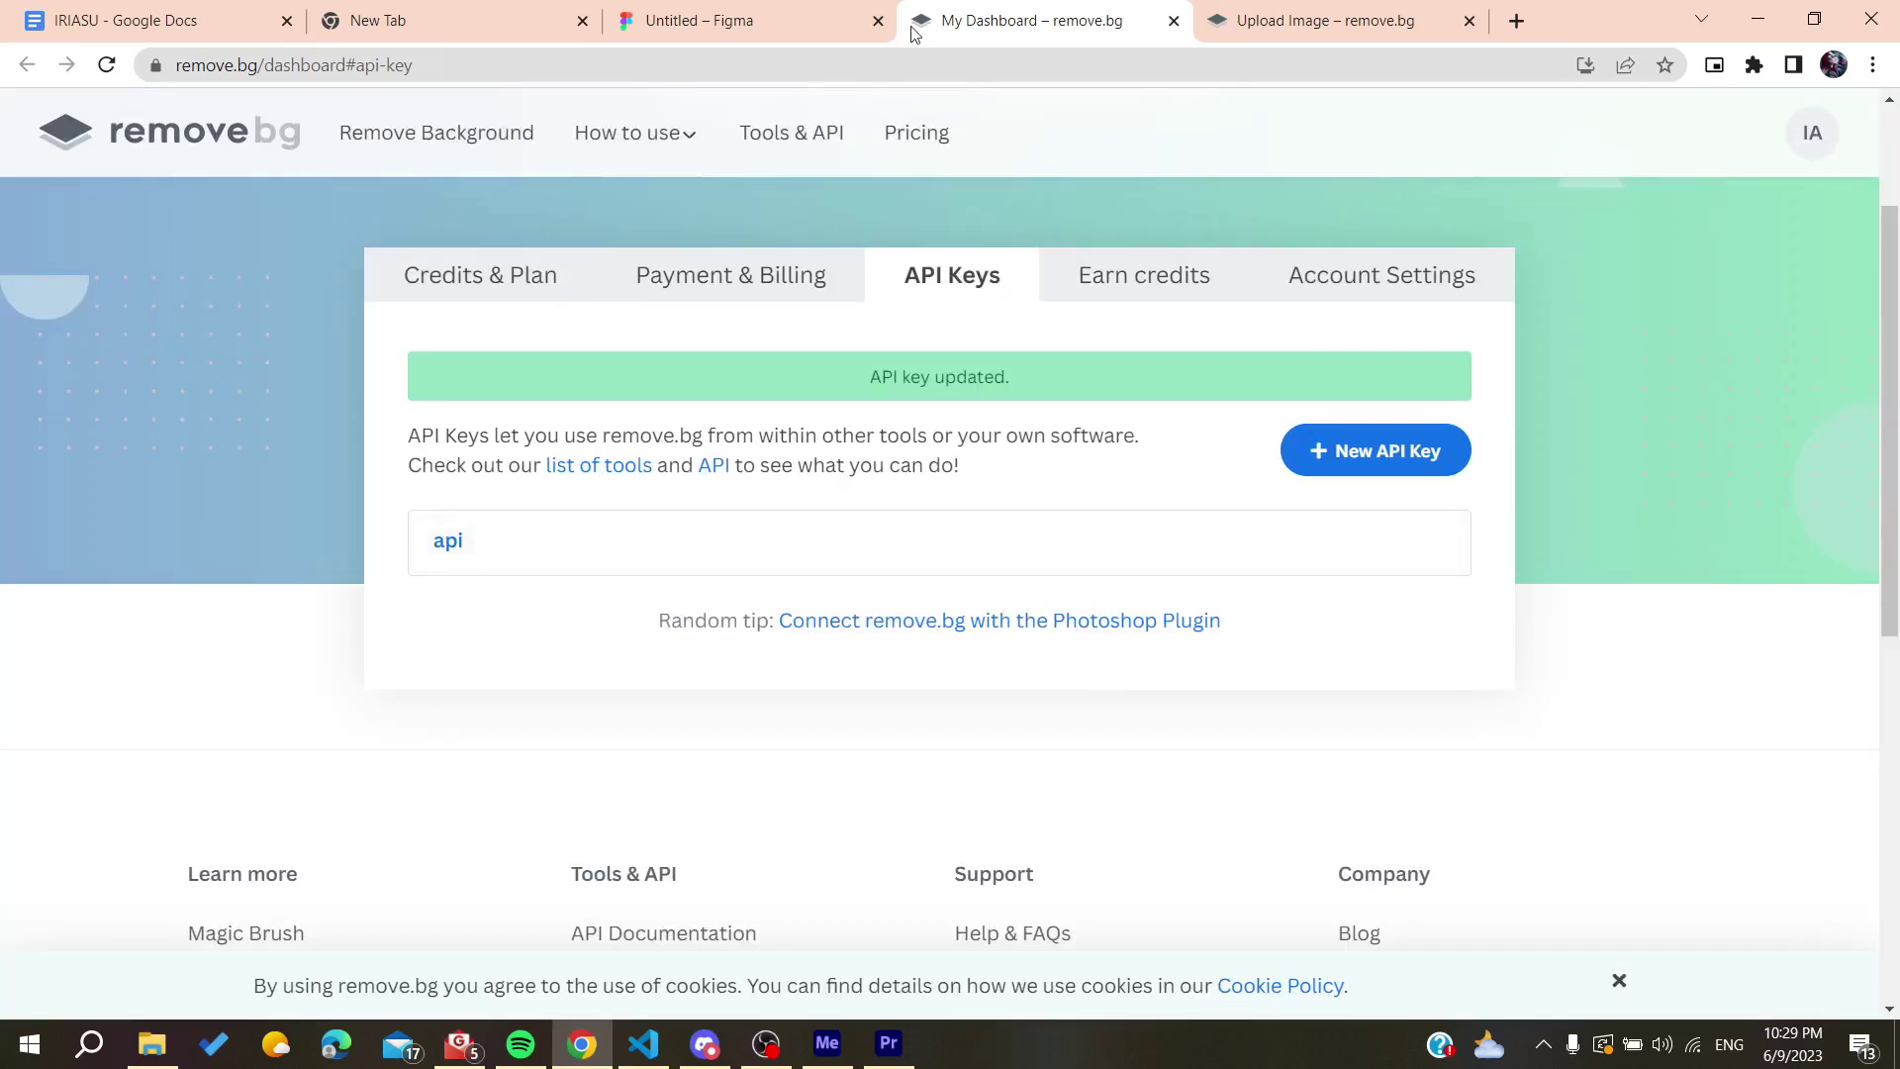
# Step: Paste the copied key into the Remove BG dialog's Api Key field and save
pyautogui.click(692, 18)
pyautogui.click(908, 624)
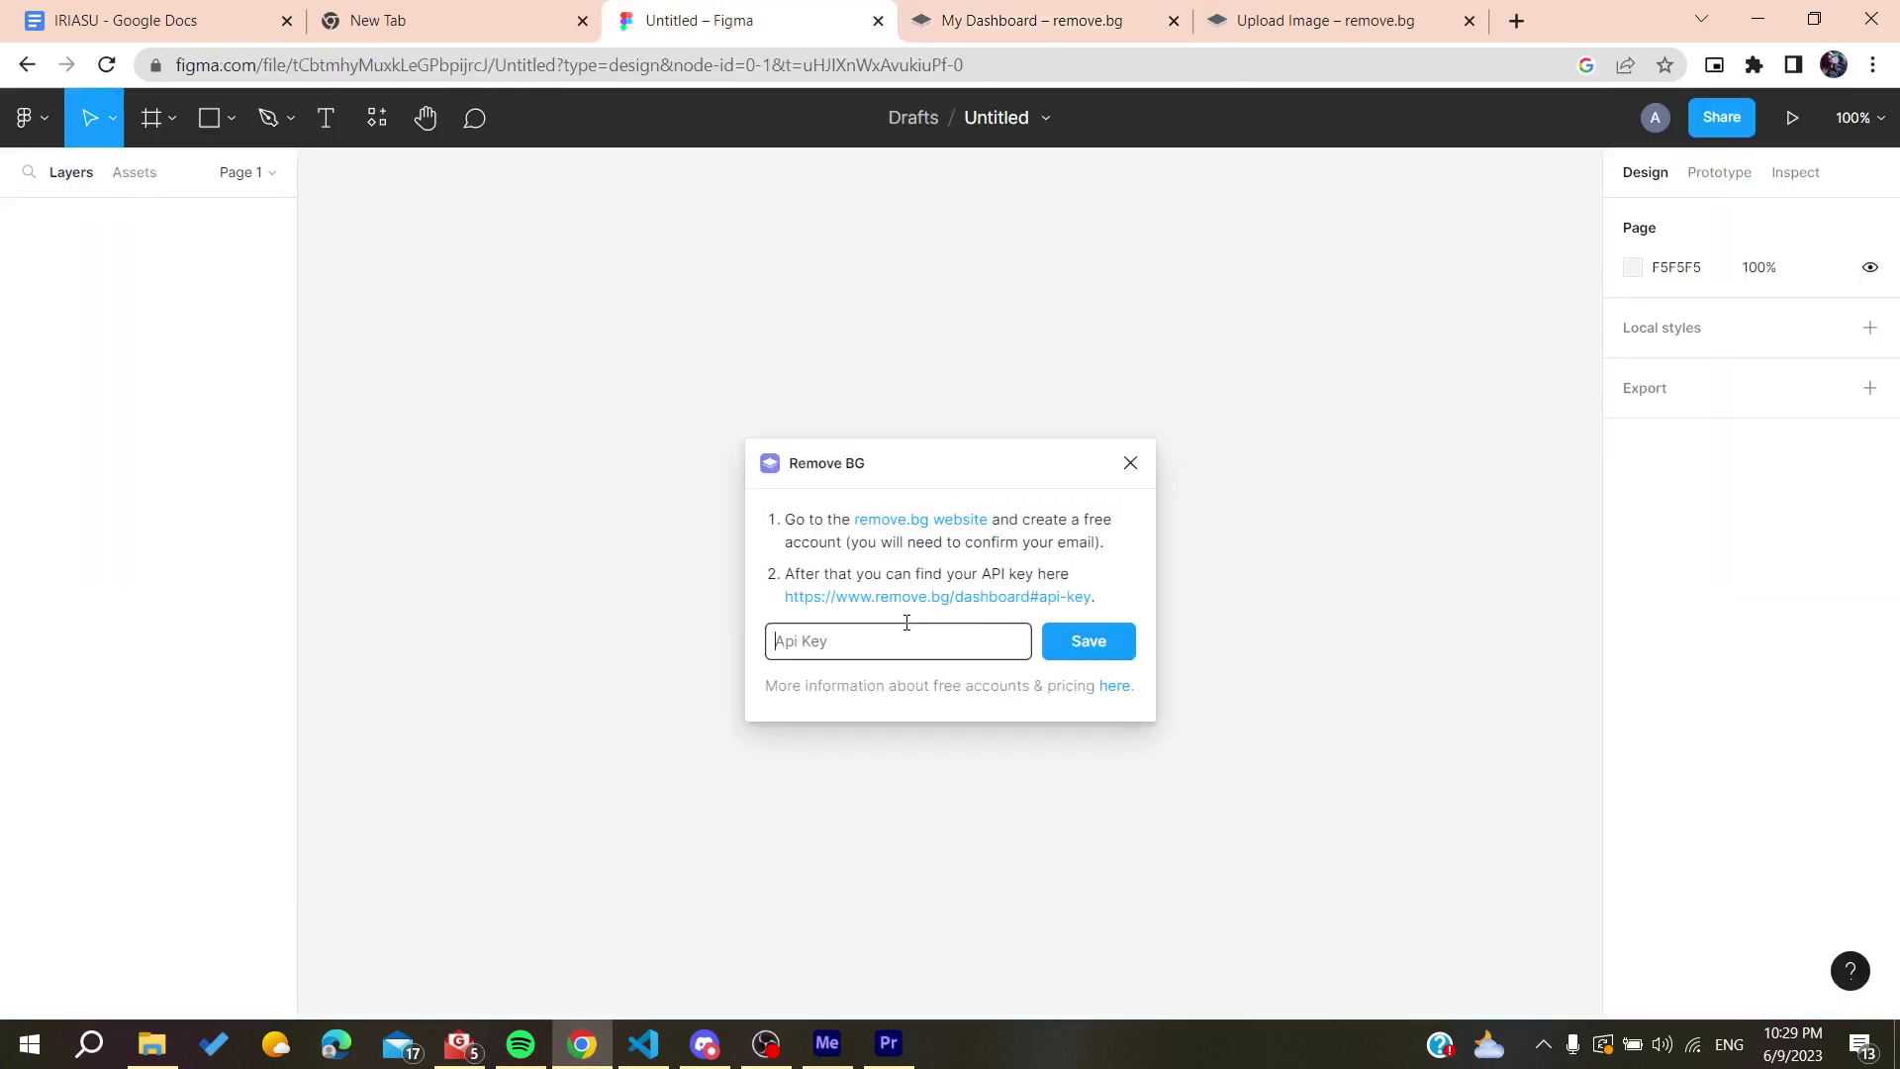
pyautogui.hotkey('ctrl', 'v')
pyautogui.click(1096, 656)
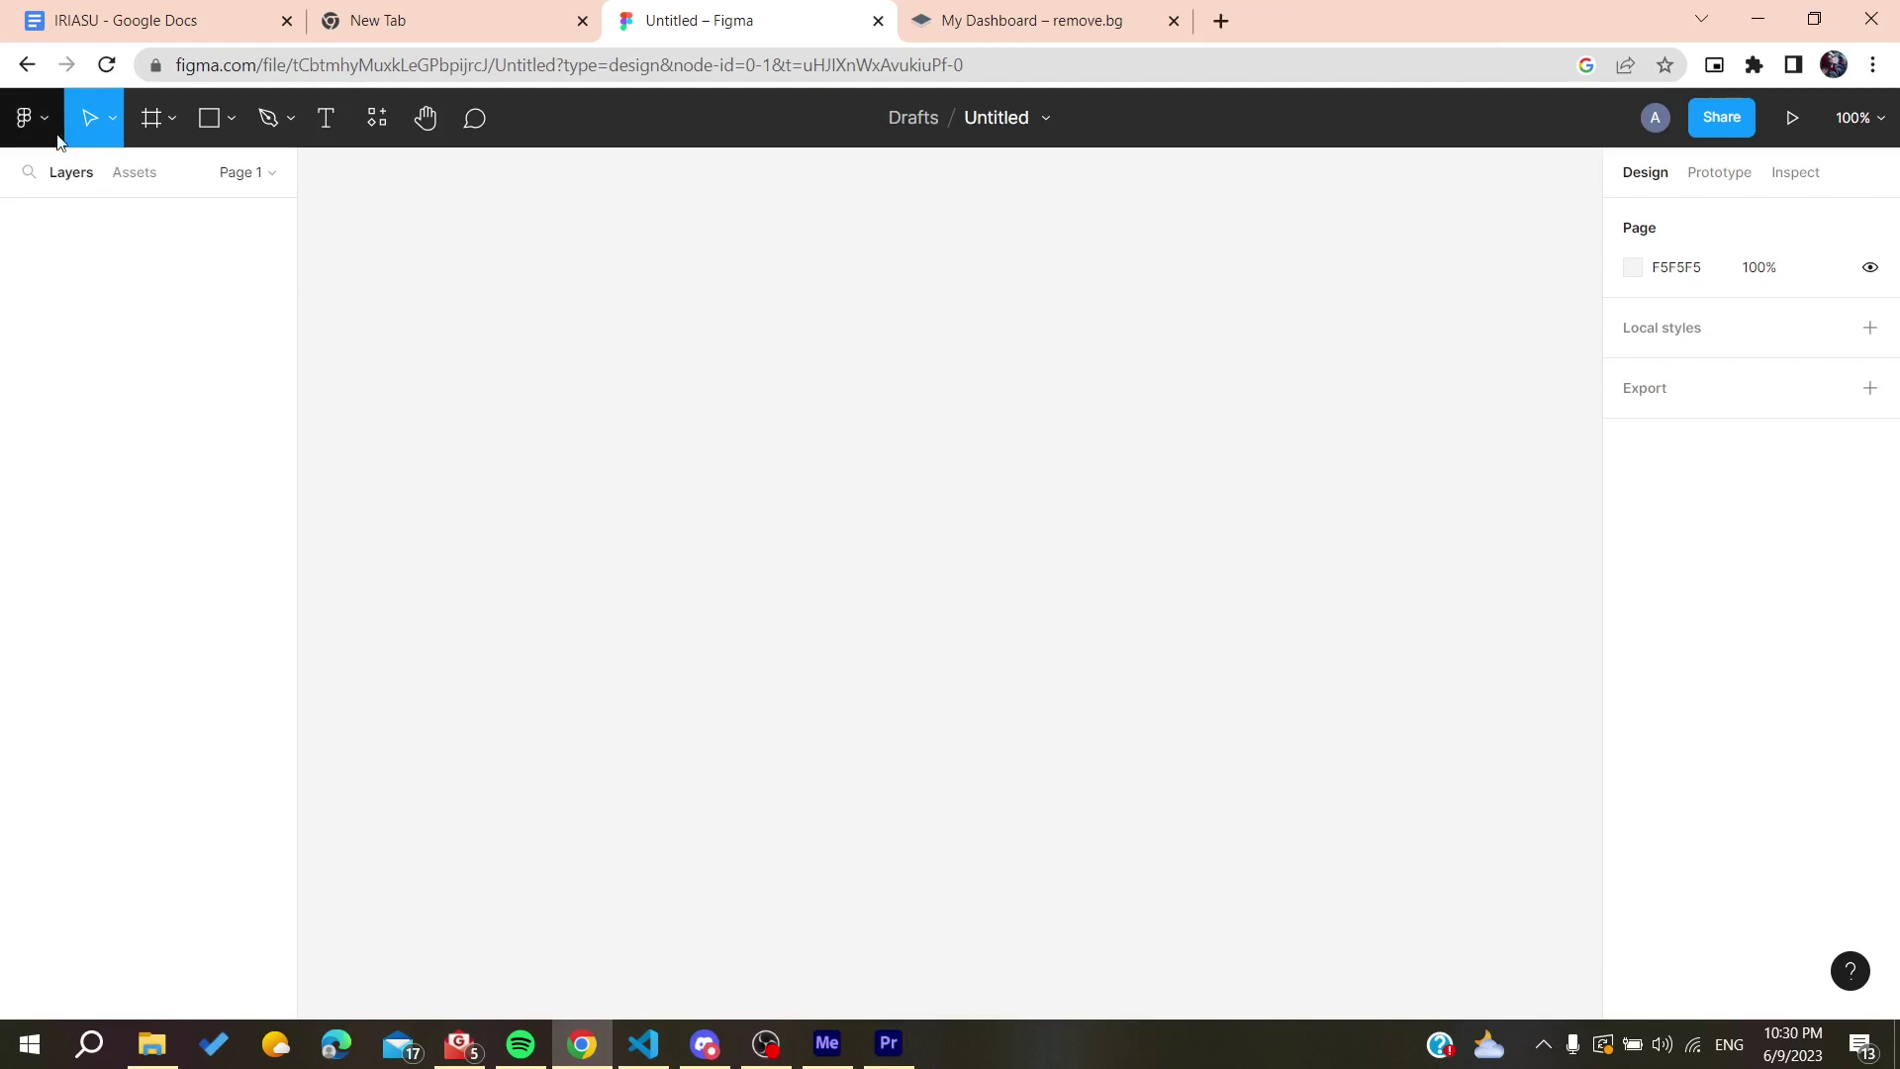
# Step: Place the doll picture onto the canvas with File > Place image
pyautogui.click(30, 118)
pyautogui.moveTo(157, 286)
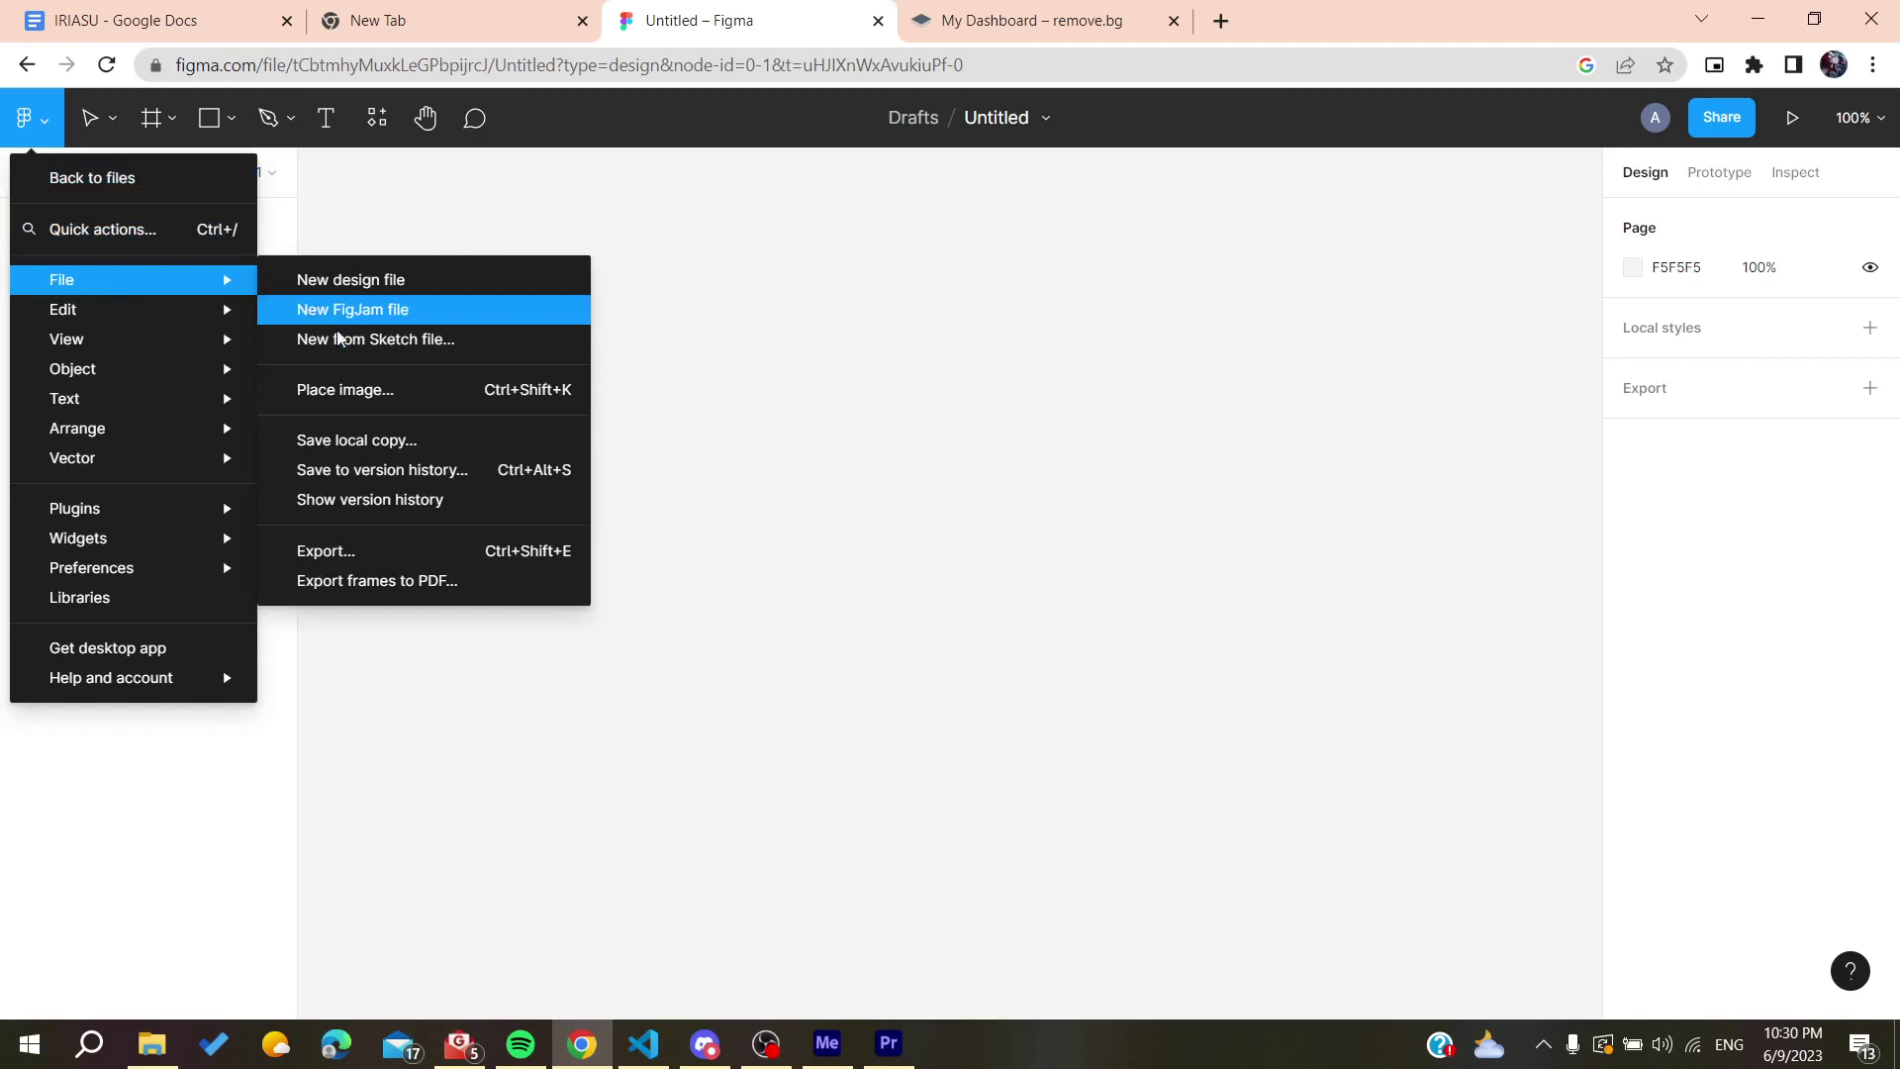
pyautogui.click(933, 518)
pyautogui.hotkey('ctrl', 'v')
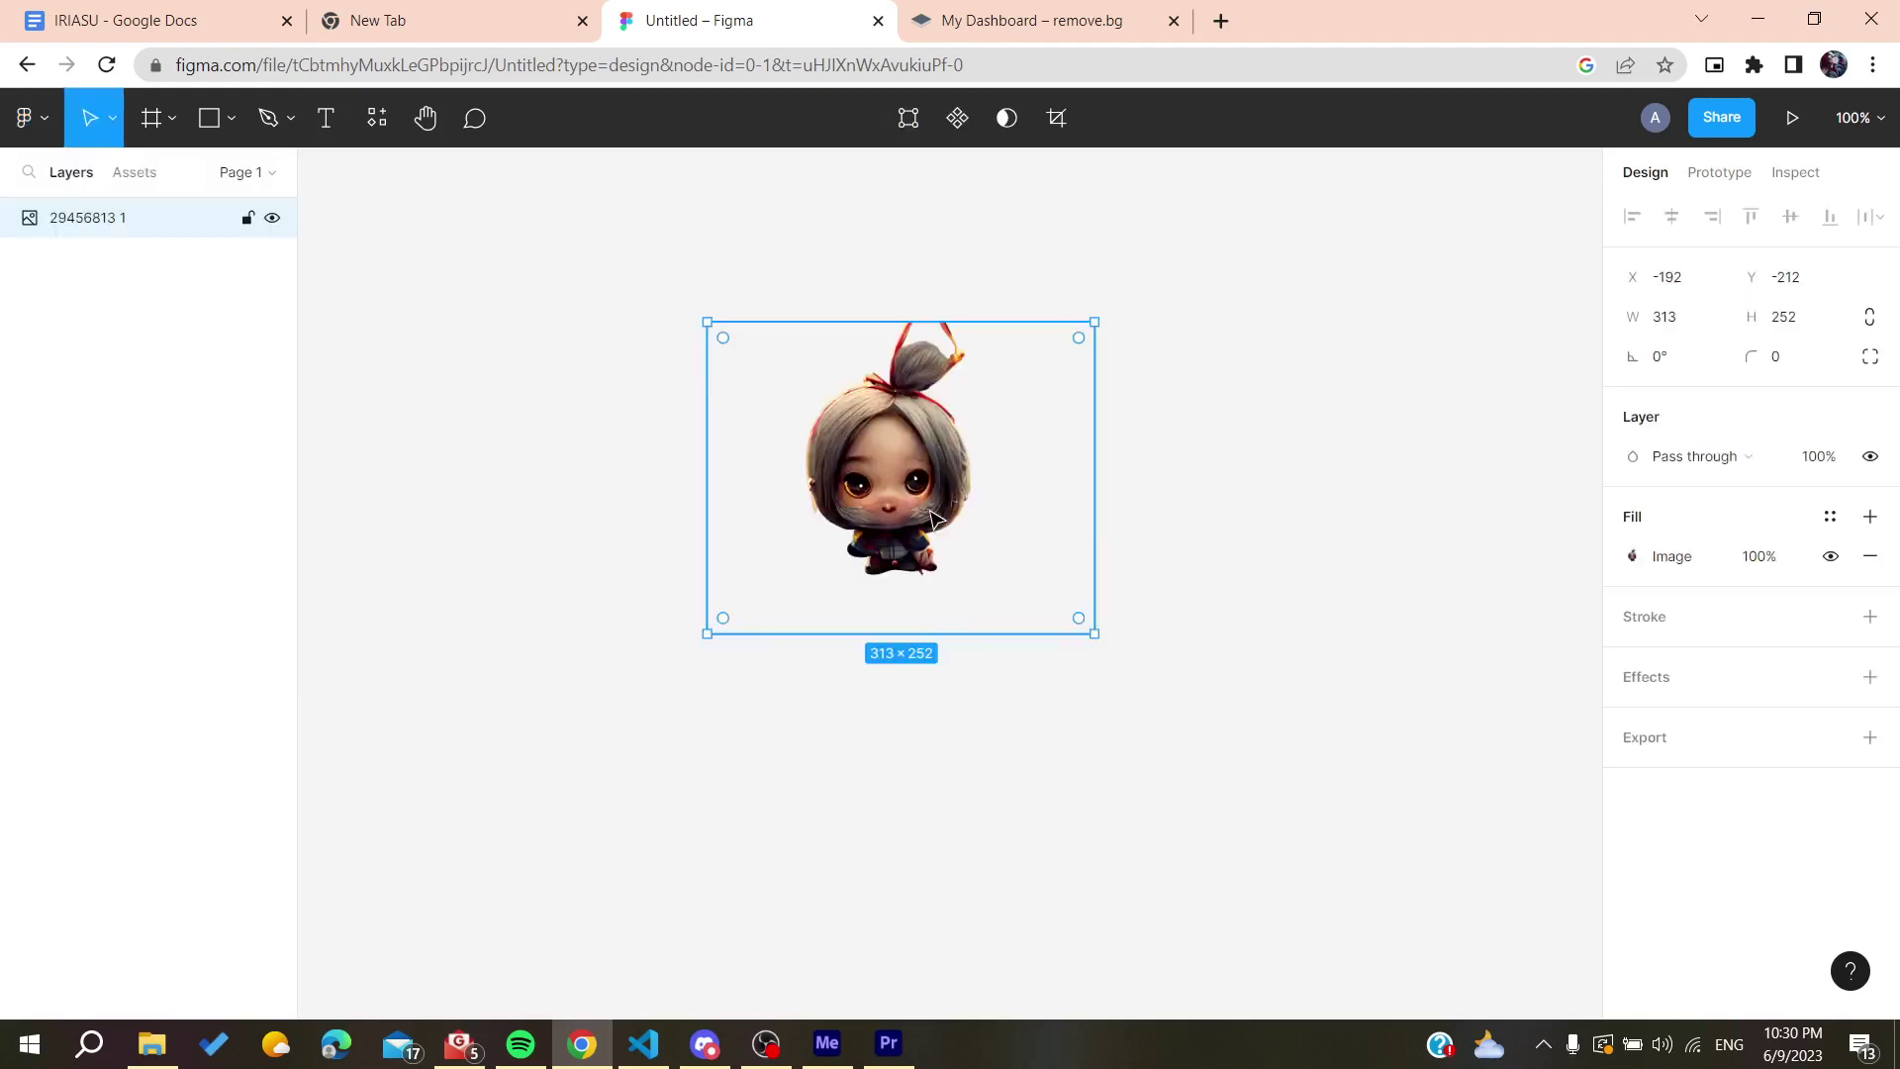
# Step: Move the placed 313×252 image up and left, near the canvas centre
pyautogui.moveTo(933, 518); pyautogui.dragTo(994, 532)
pyautogui.click(627, 402)
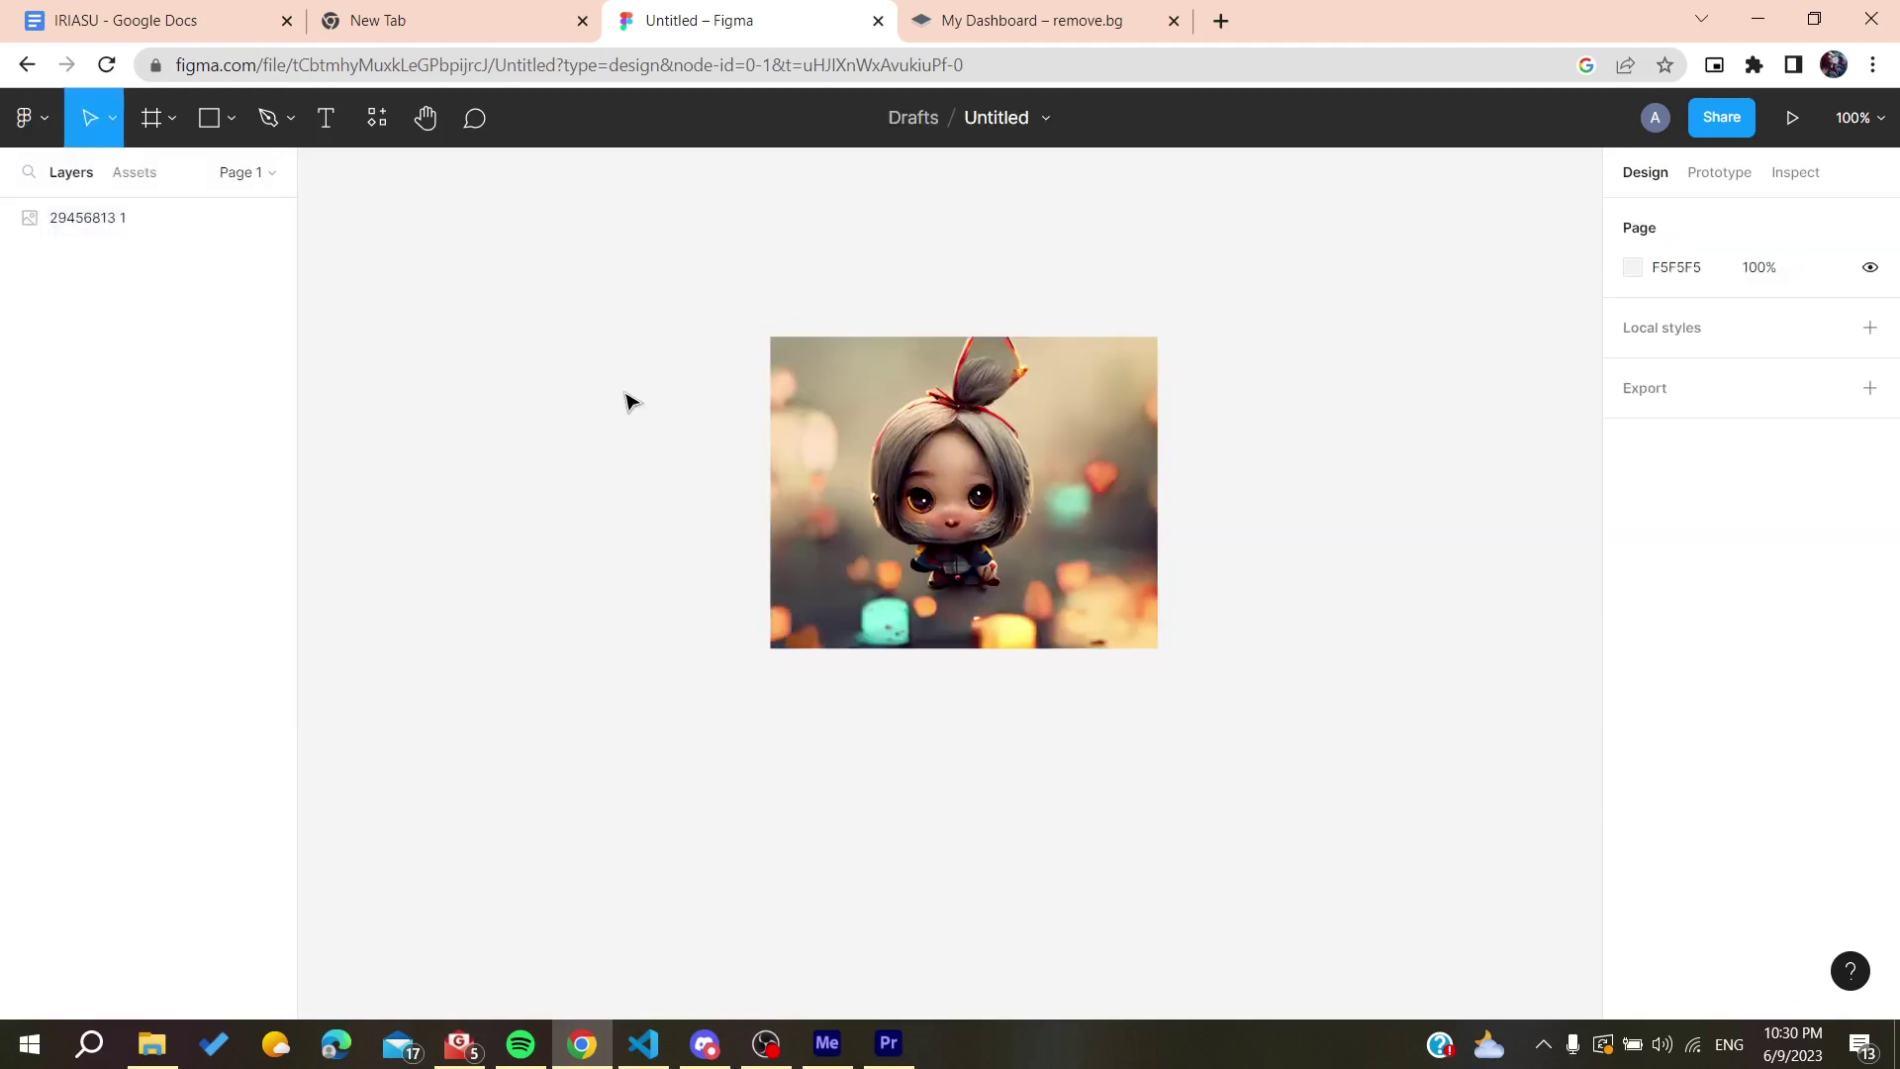
pyautogui.moveTo(662, 284); pyautogui.dragTo(1043, 775)
pyautogui.click(1043, 776)
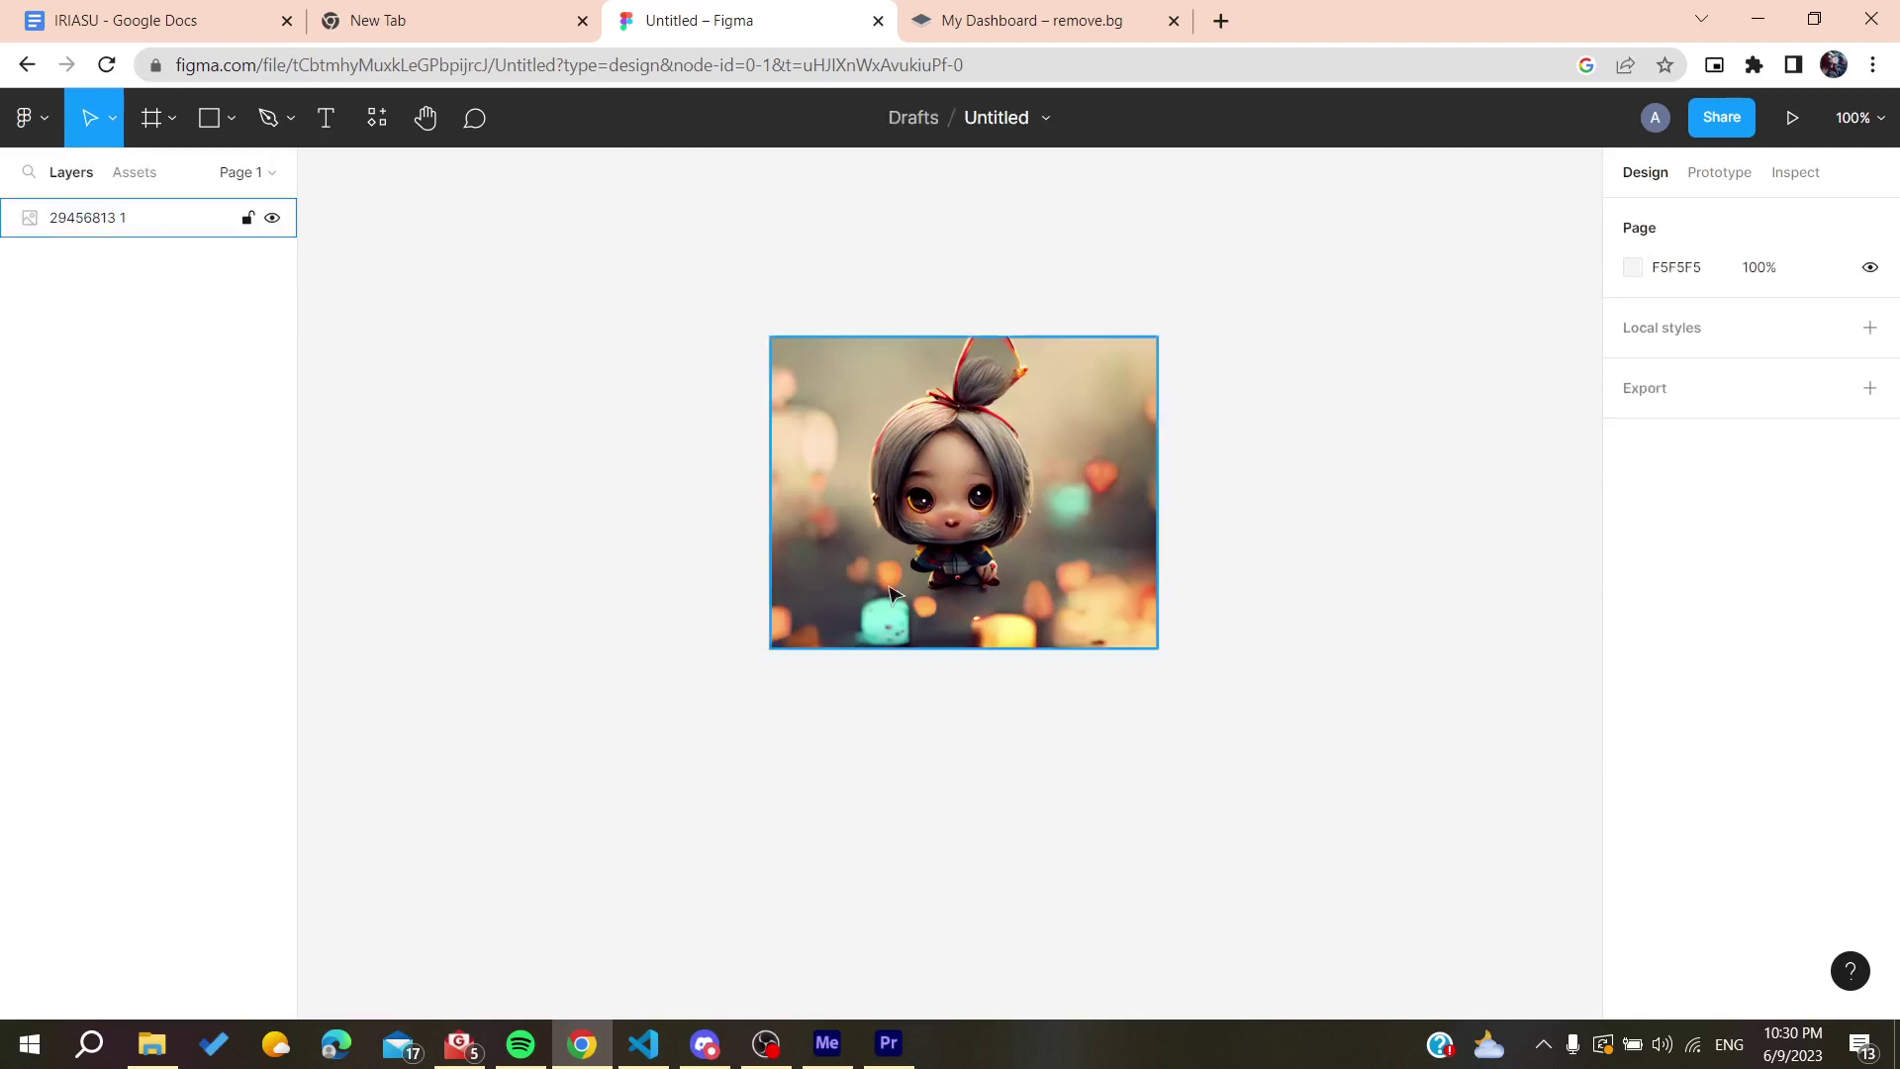
pyautogui.moveTo(922, 557); pyautogui.dragTo(826, 530)
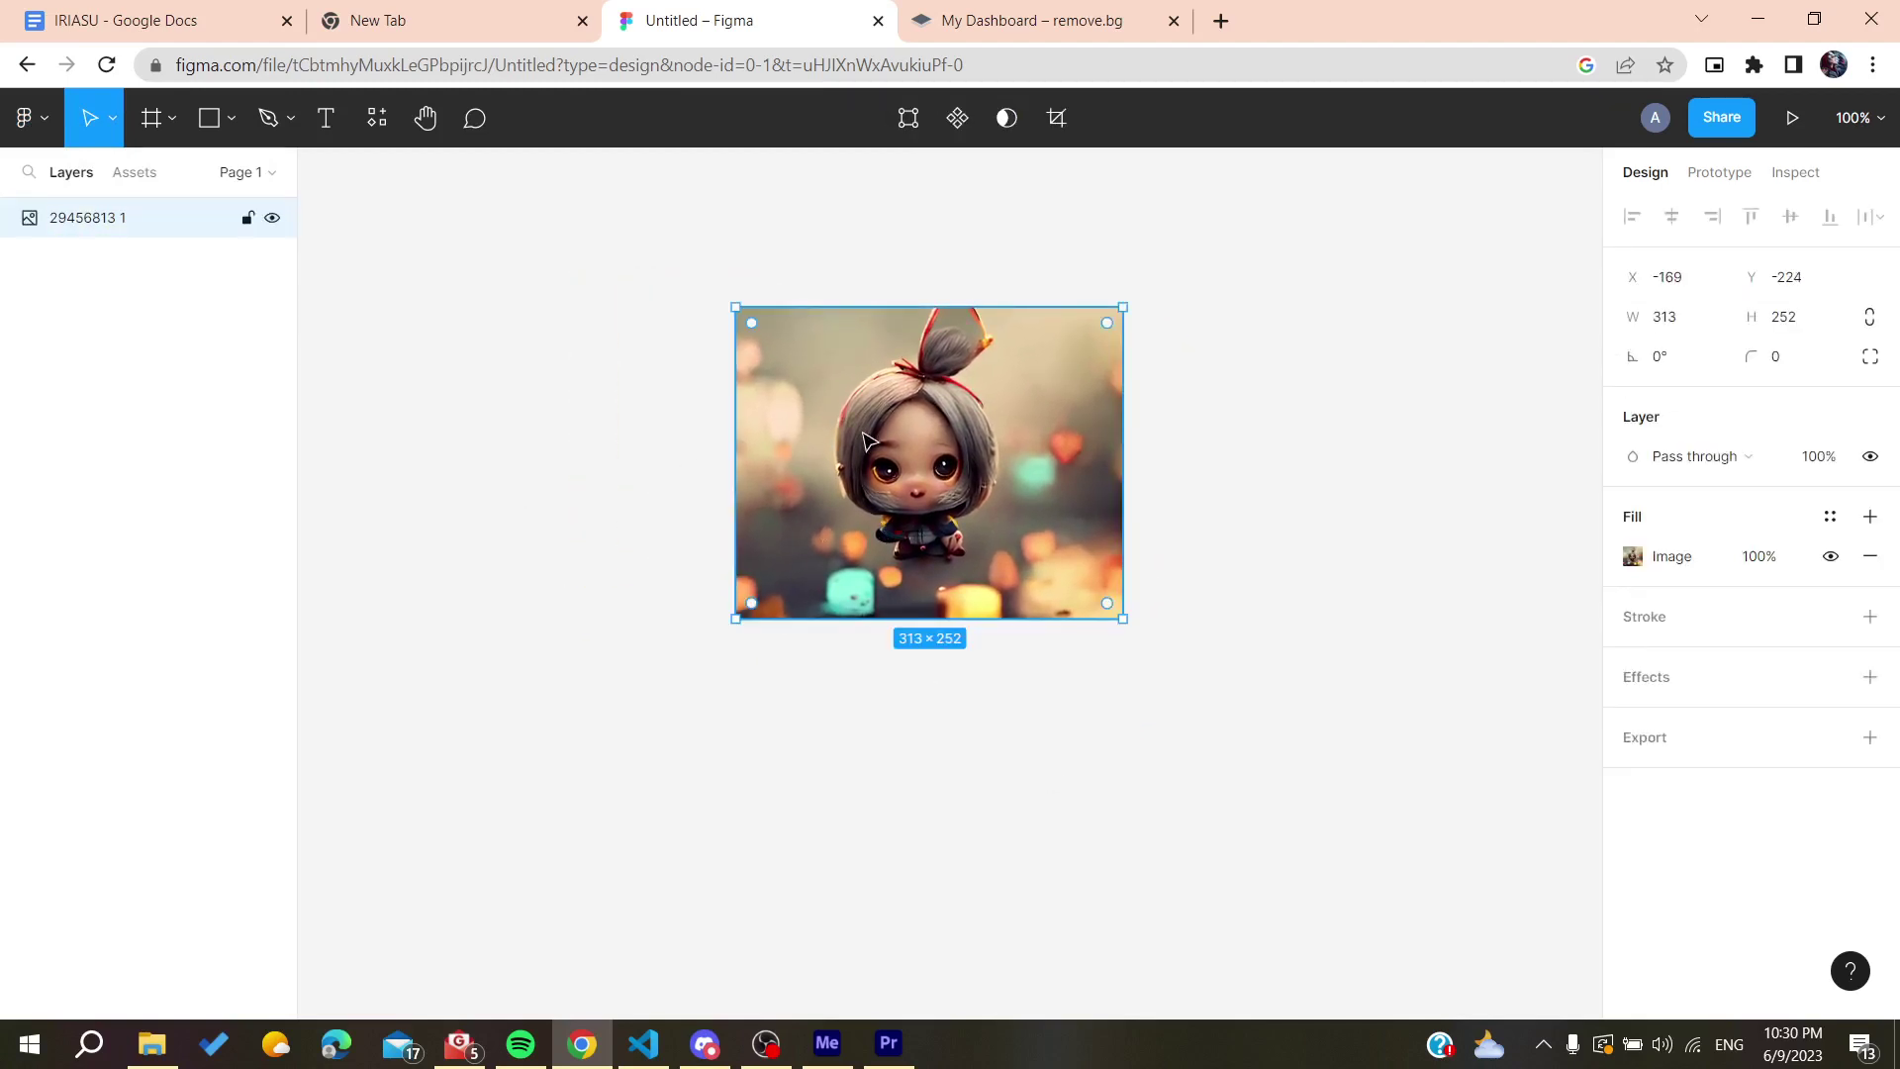
# Step: Run the Remove BG plugin on the doll picture to strip its background
pyautogui.rightClick(481, 559)
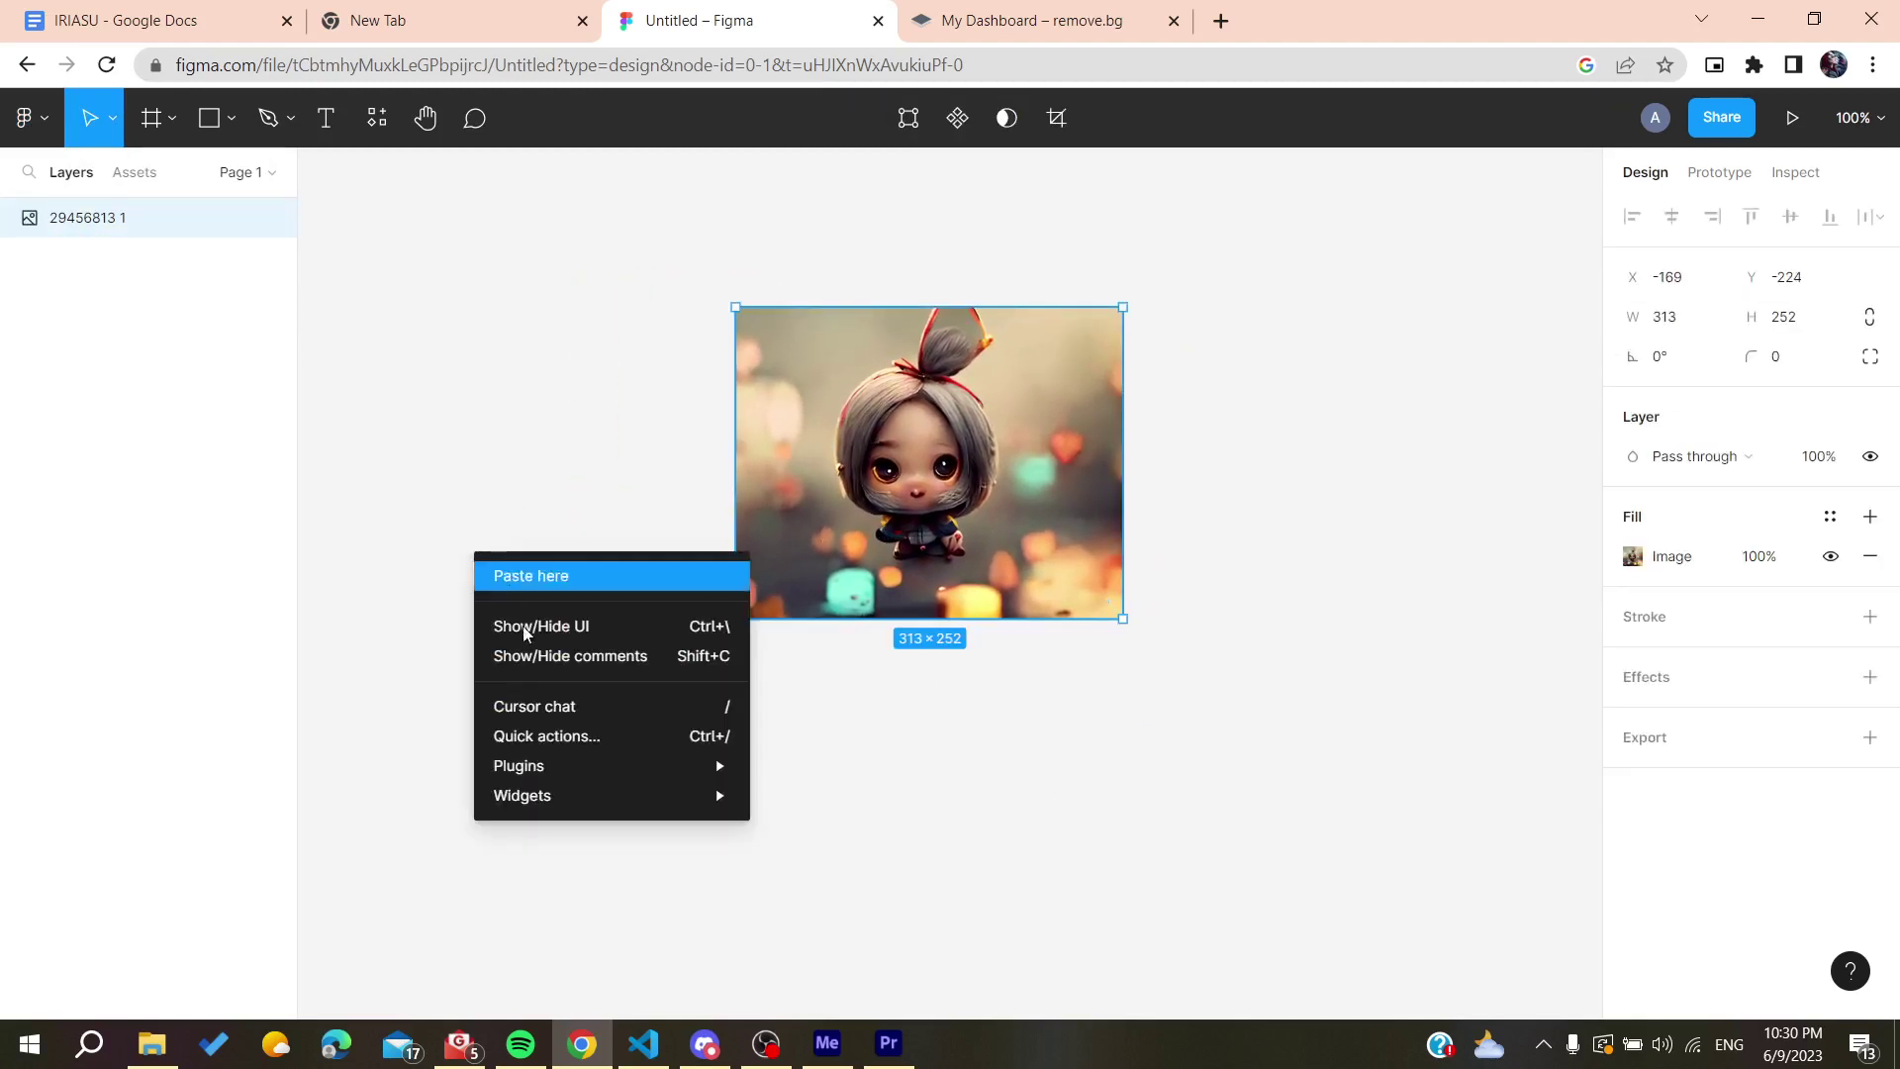
pyautogui.moveTo(532, 768)
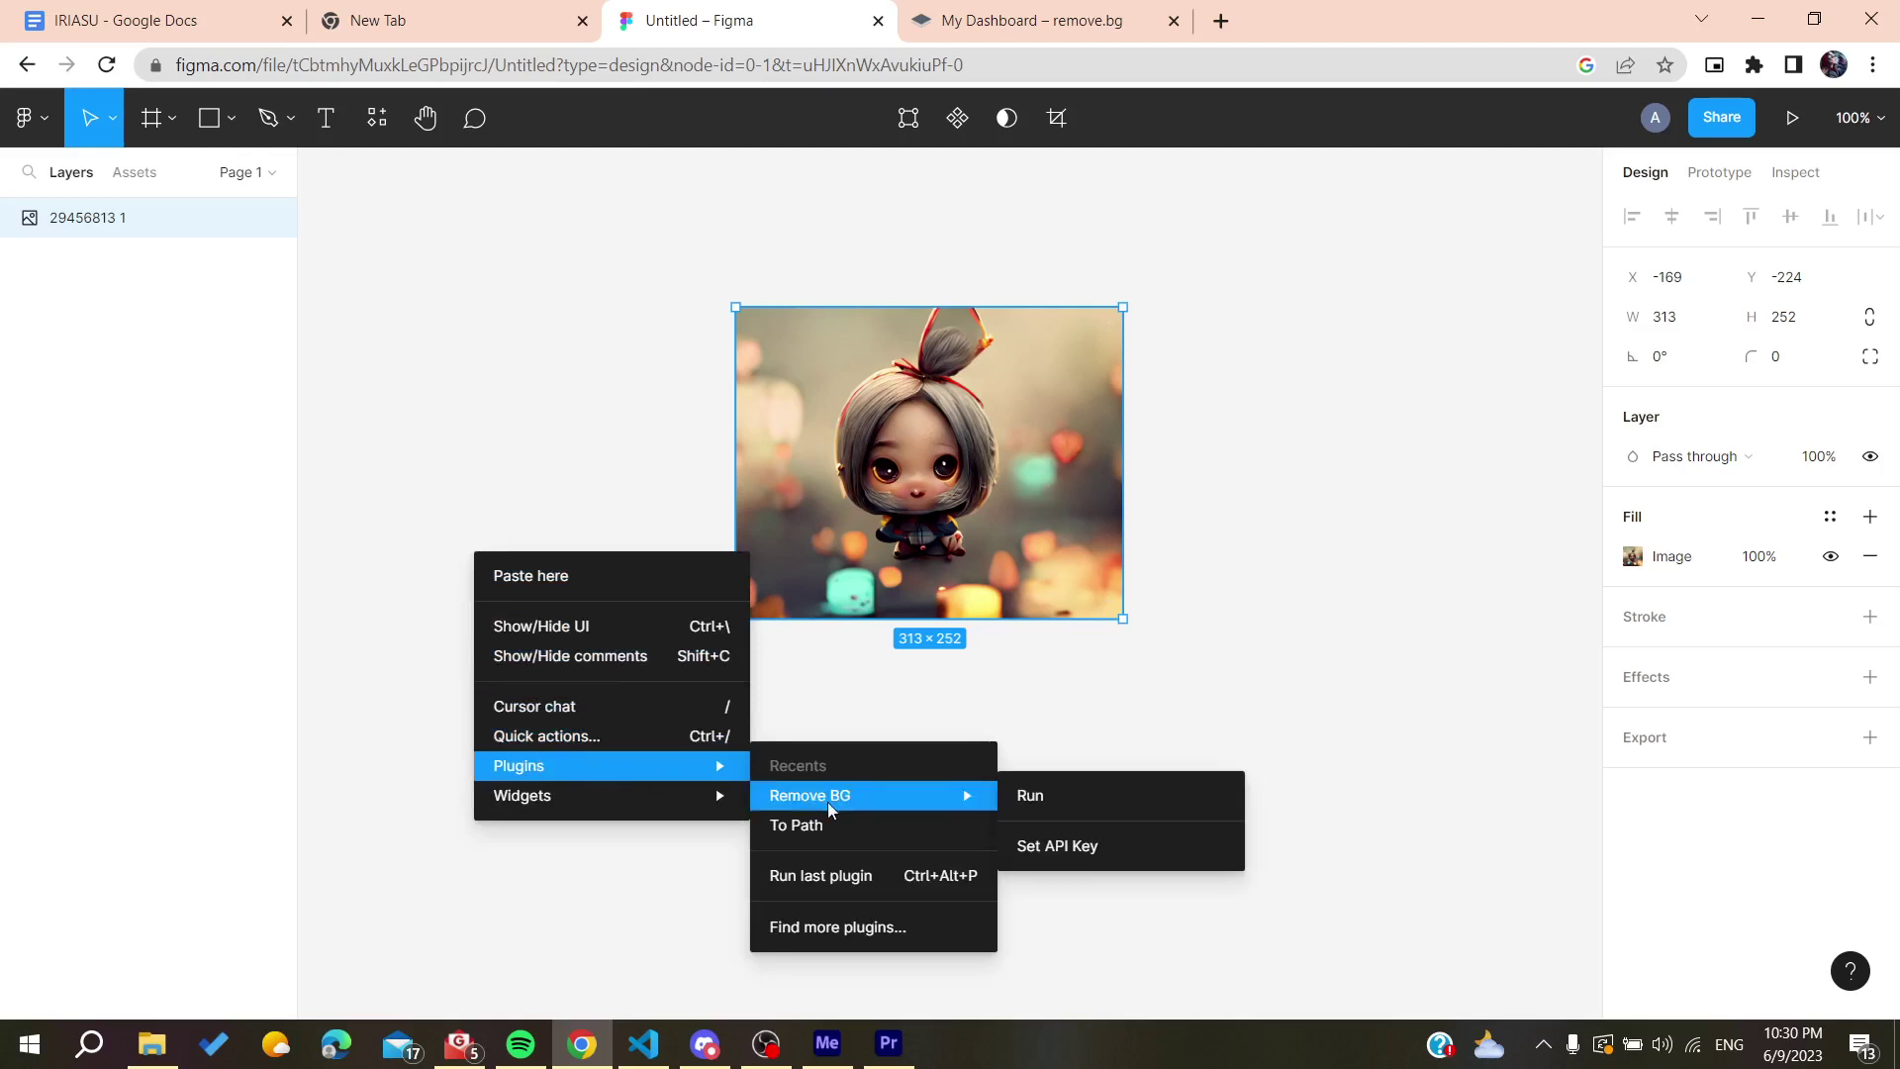
pyautogui.moveTo(953, 791)
pyautogui.click(1032, 797)
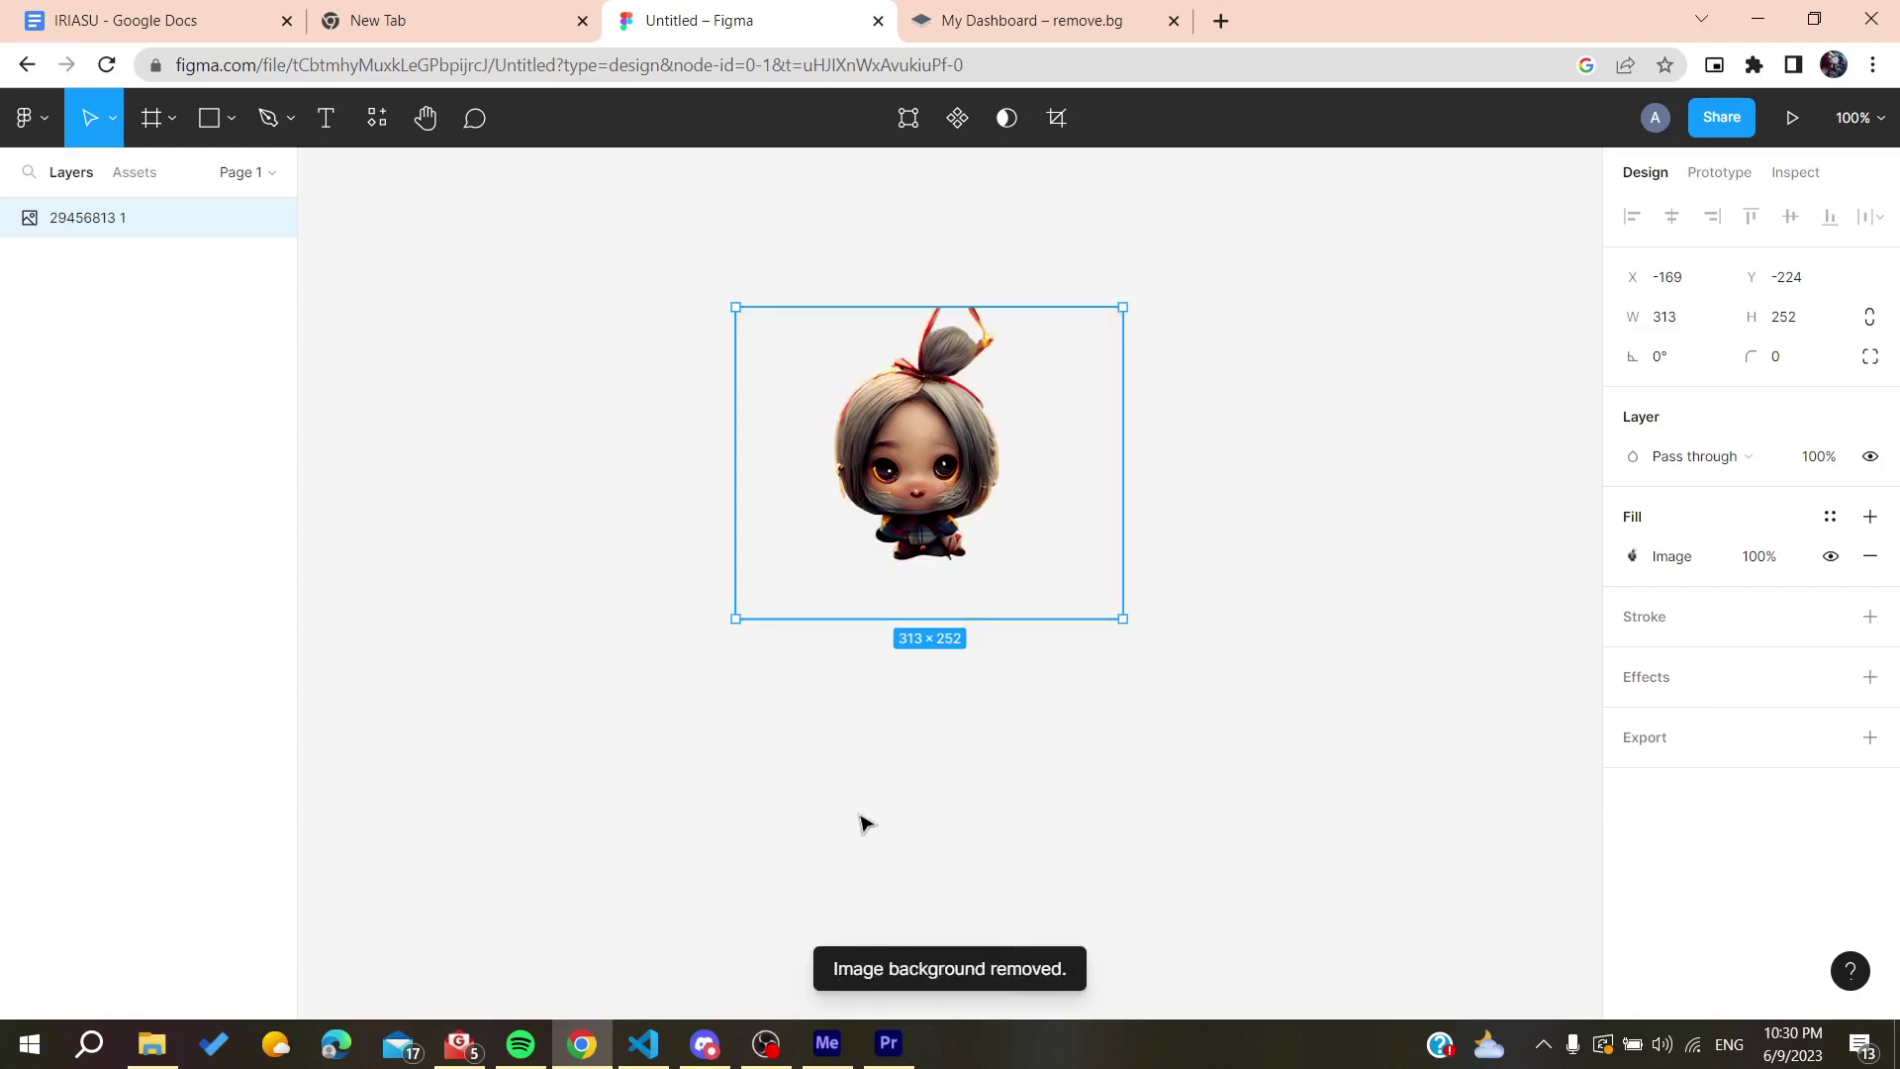
# Step: Delete the background-free 29456813 1 image, leaving the canvas empty
pyautogui.click(610, 534)
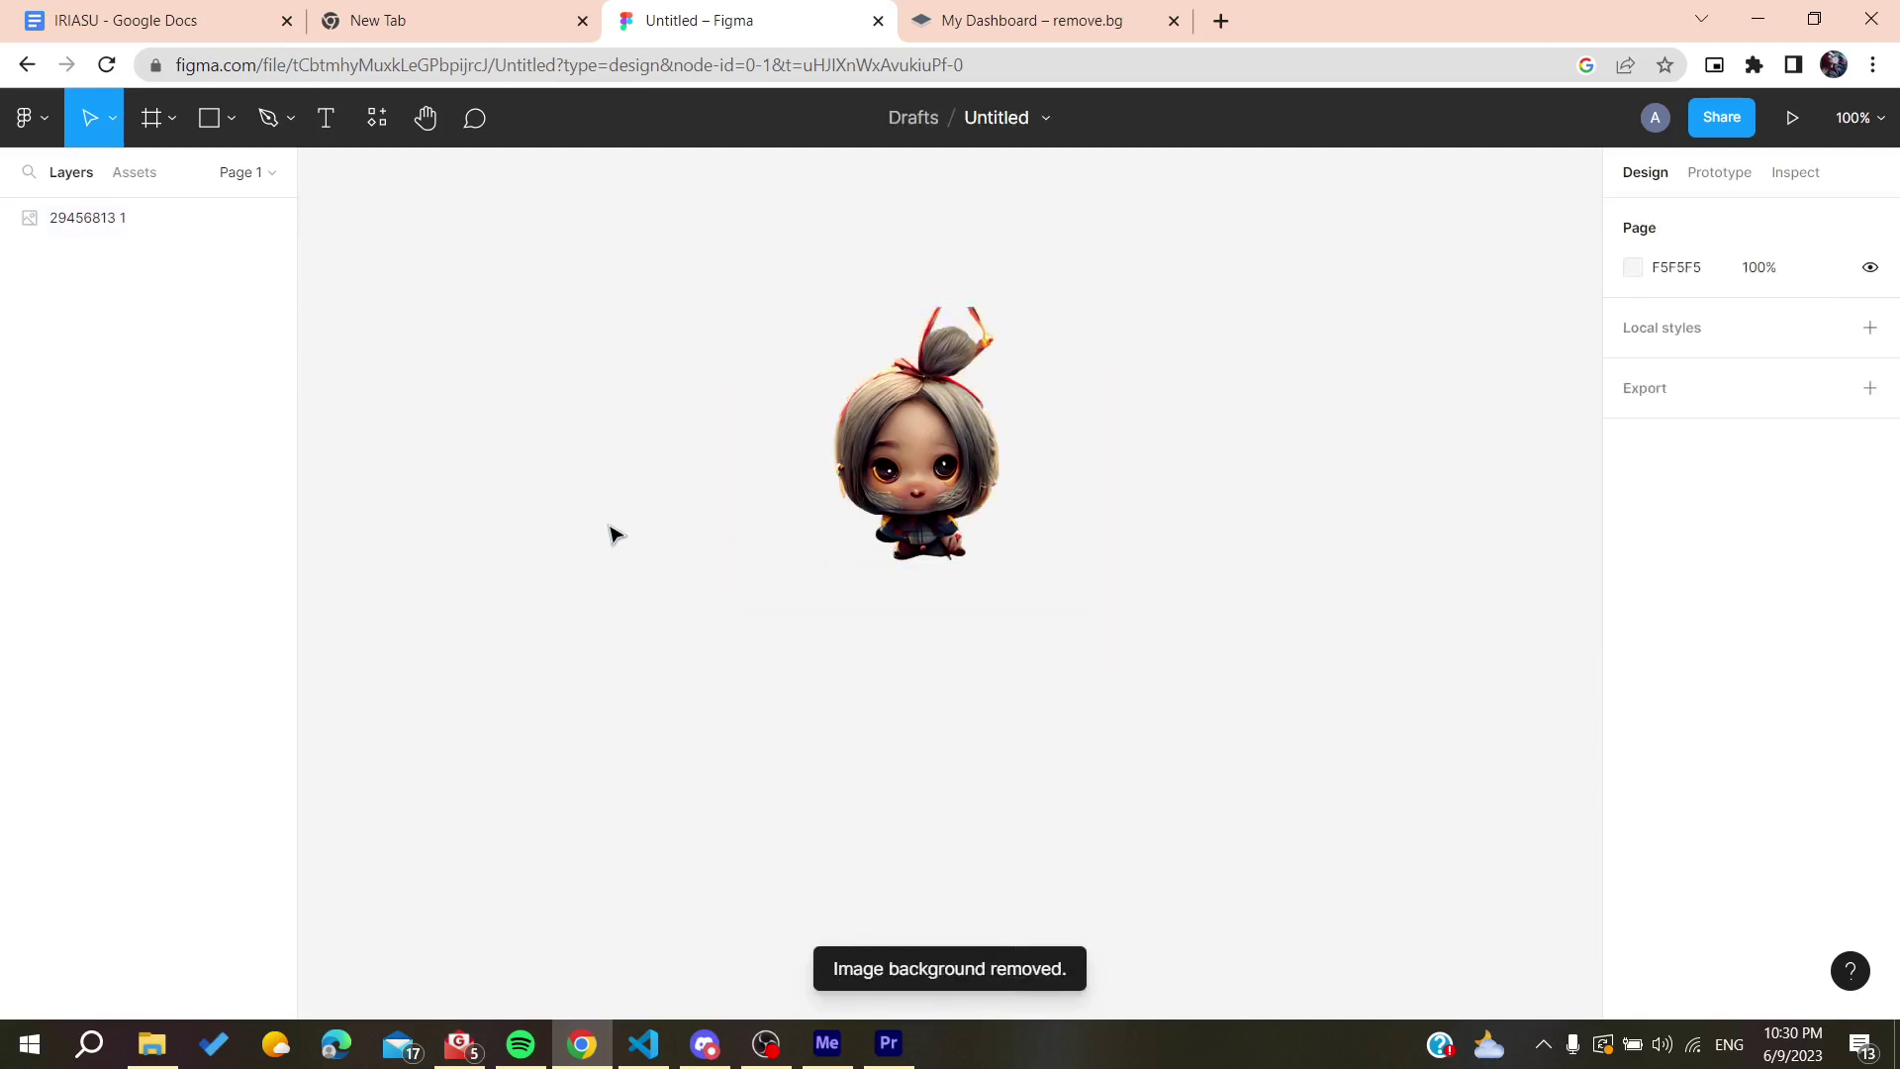
pyautogui.click(915, 481)
pyautogui.press('Delete')
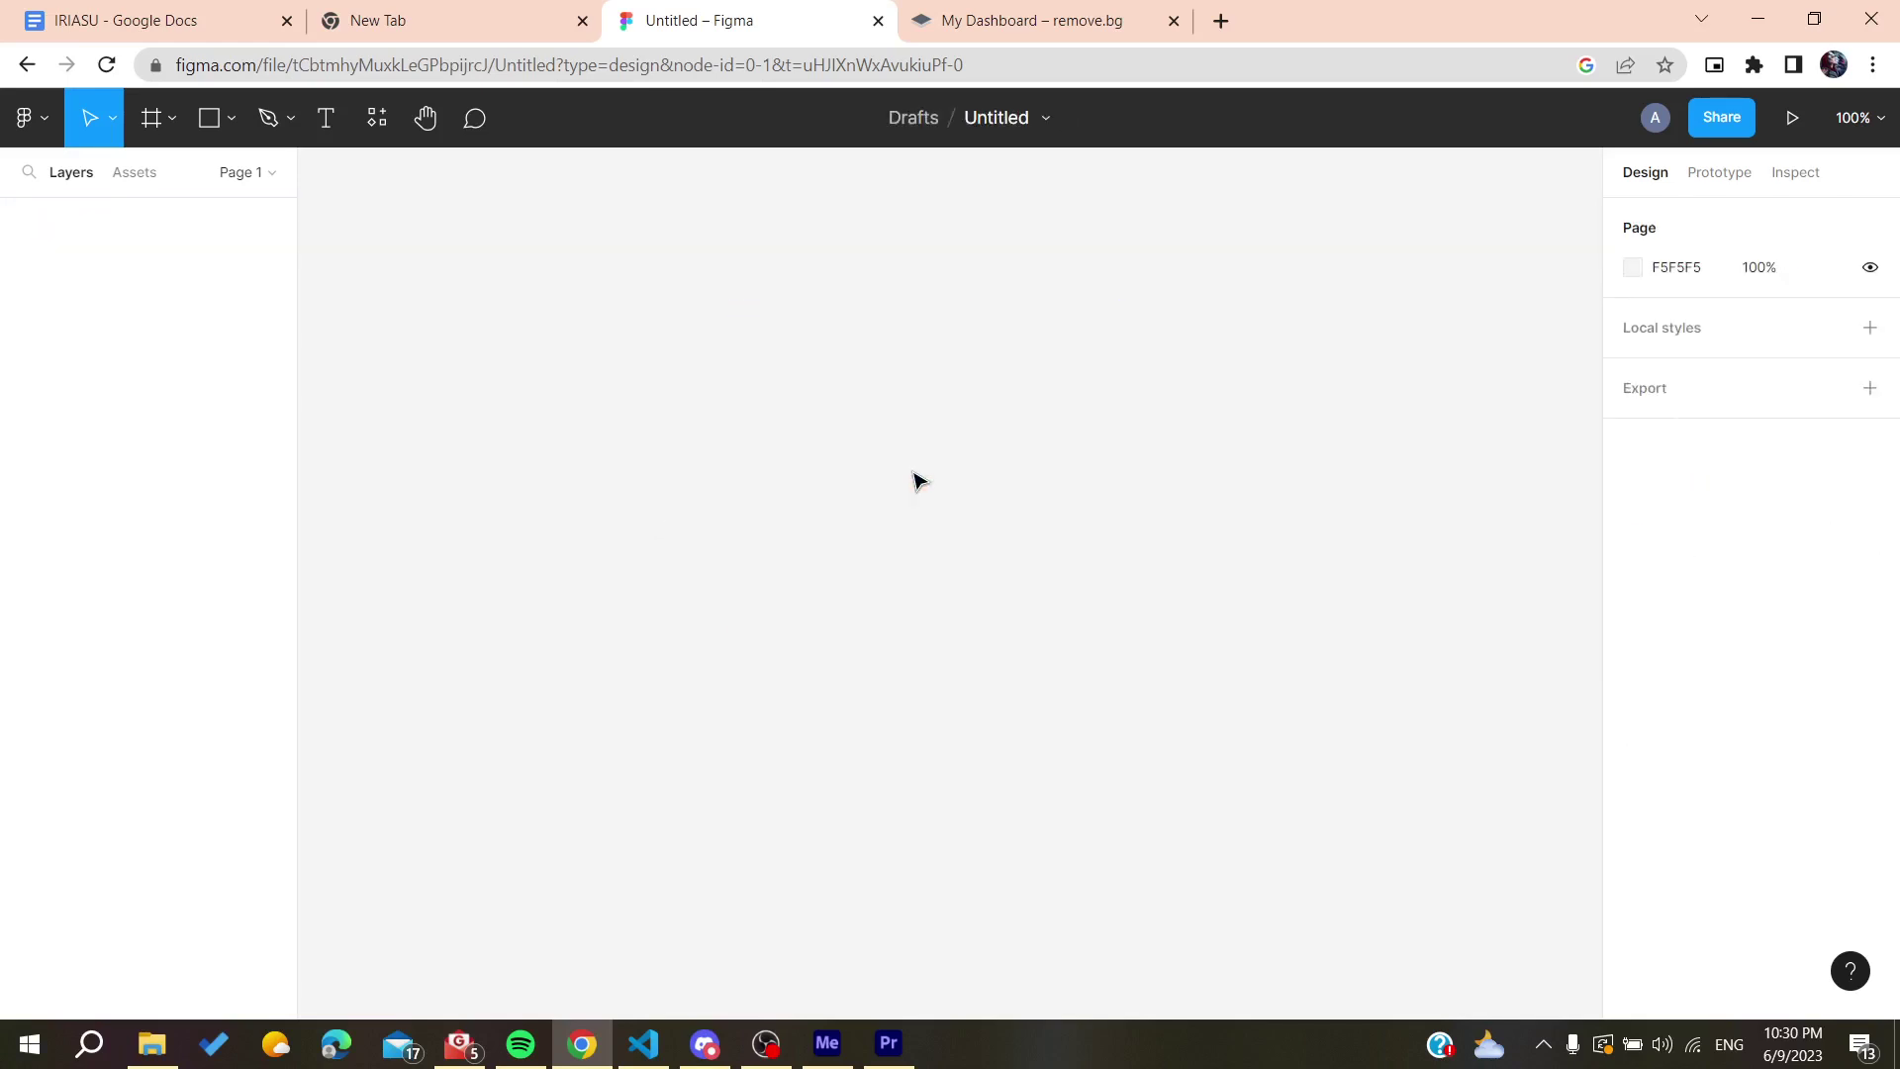